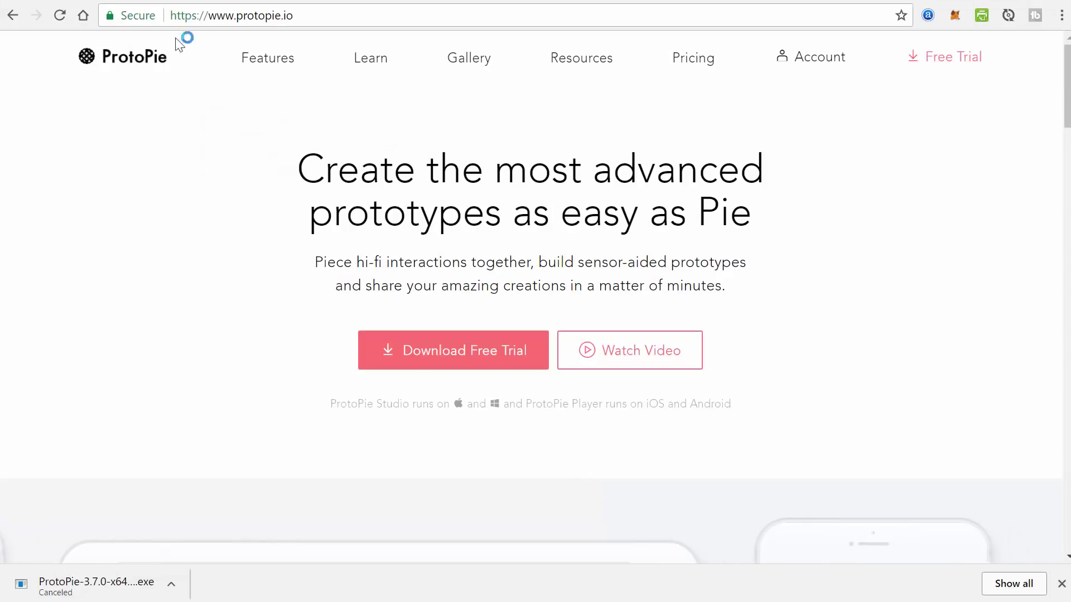
Go back to the "Work seamlessly with Adobe XD CC" page and read its introduction about advanced on-screen (micro)interactions
right_click(15, 20)
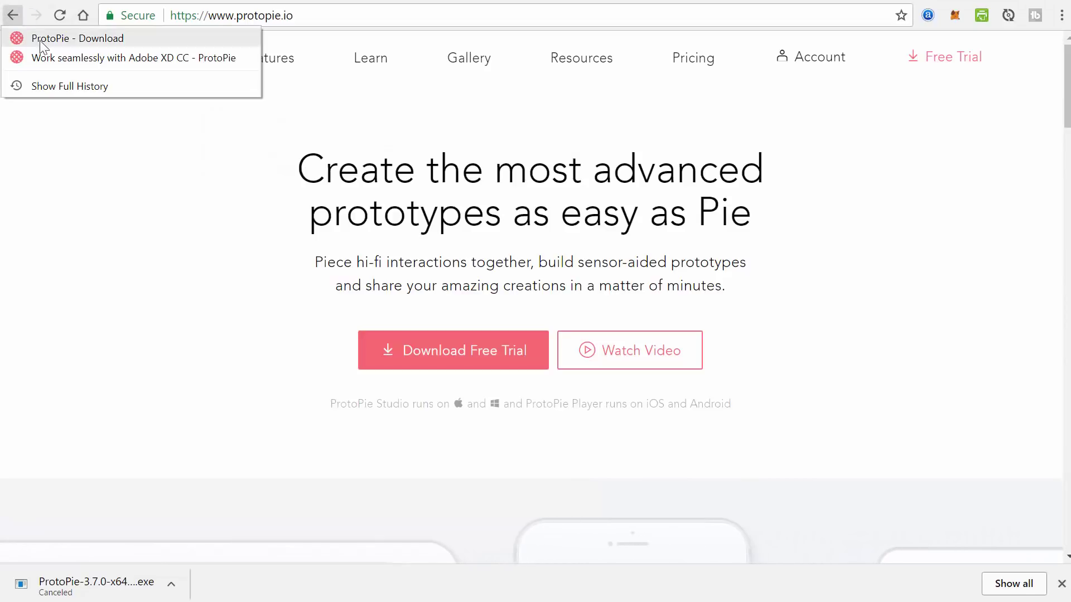
click(57, 58)
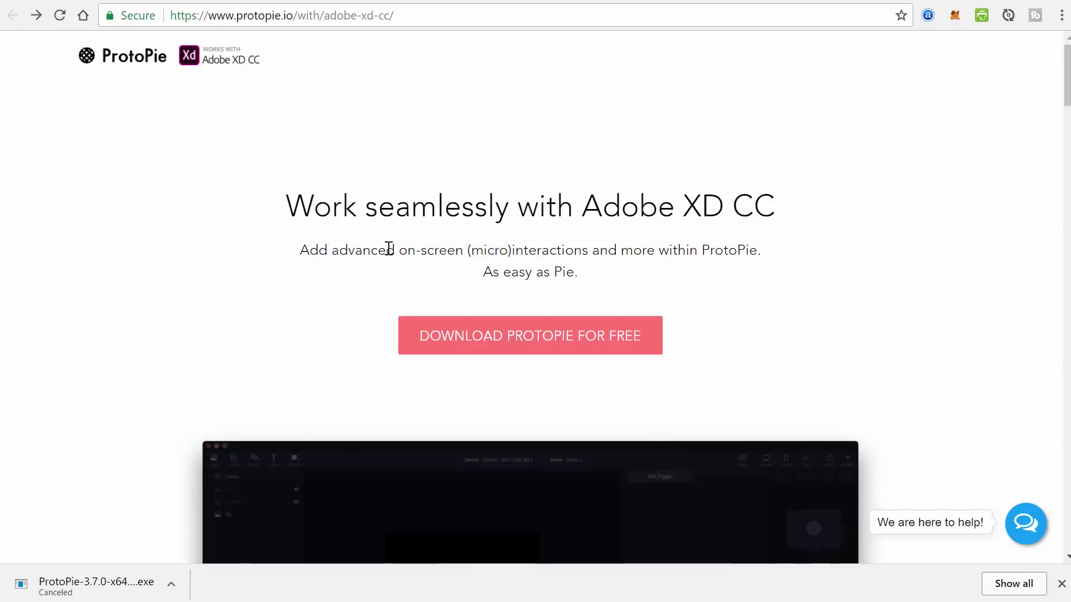
drag(406, 249, 473, 250)
click(558, 250)
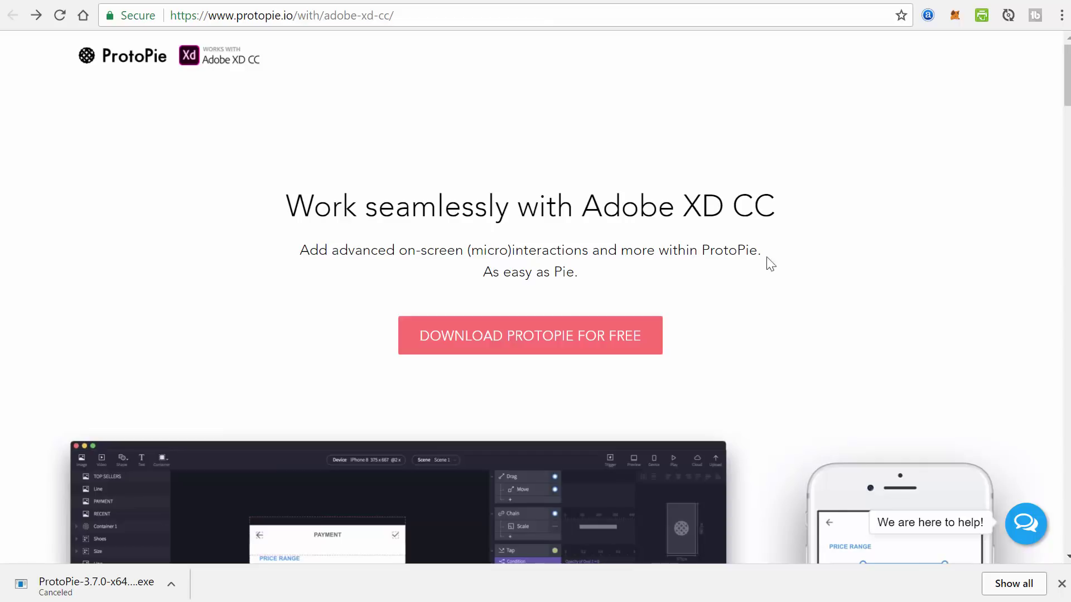
double_click(552, 253)
click(553, 252)
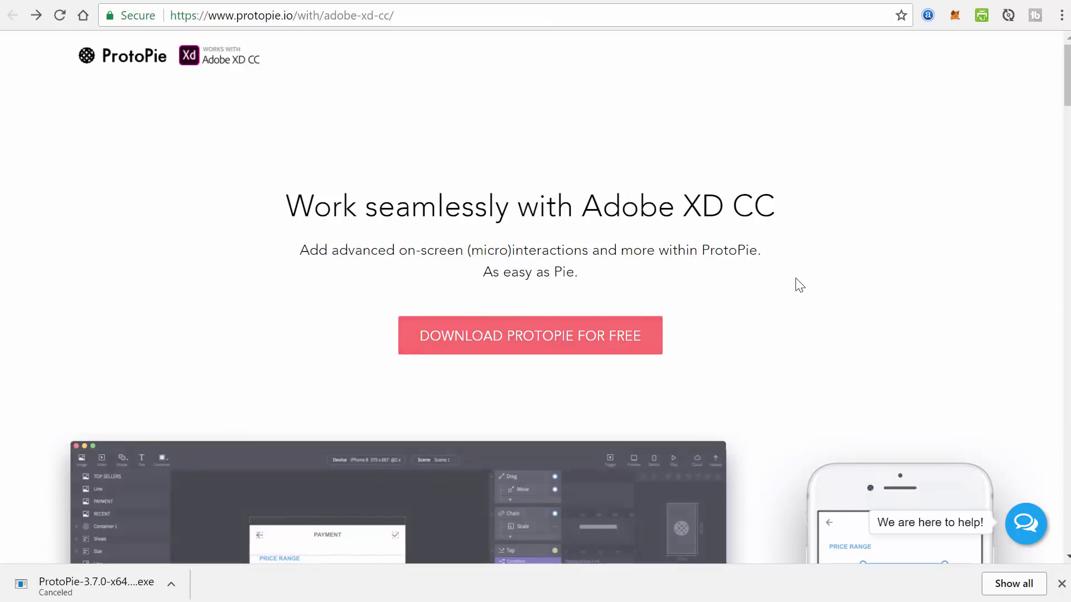
Switch to ProtoPie Studio and create a new Pie, declining the improvement program and dismissing the login prompt
click(981, 16)
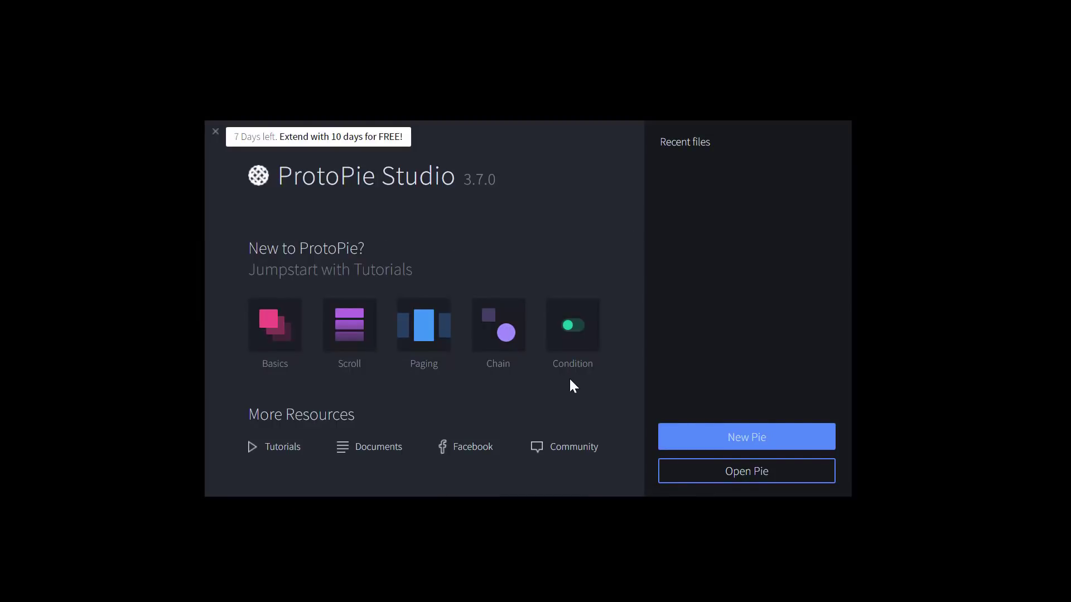
click(748, 442)
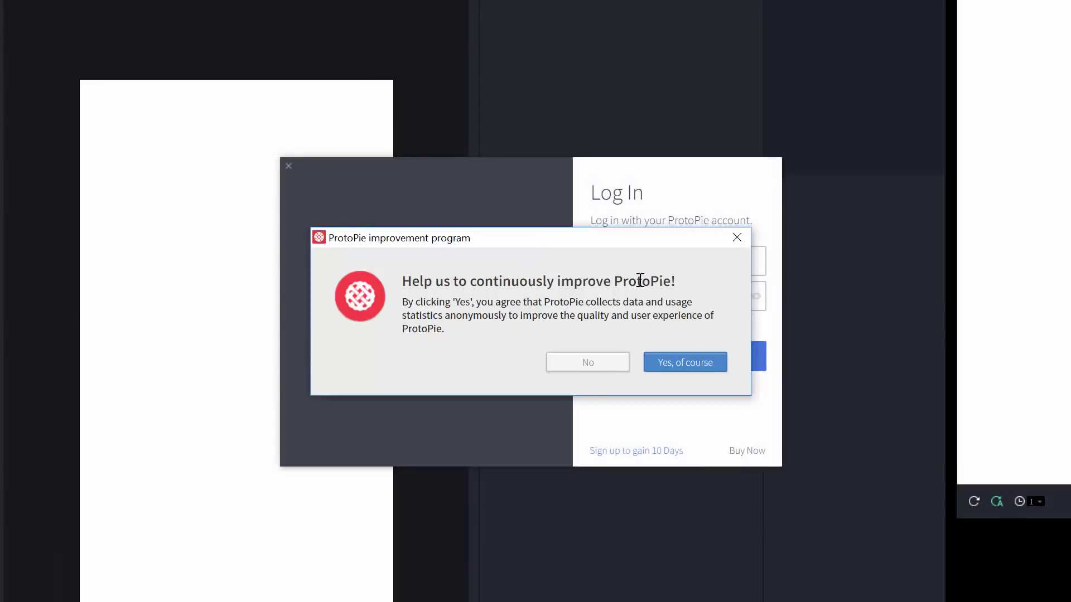
click(603, 366)
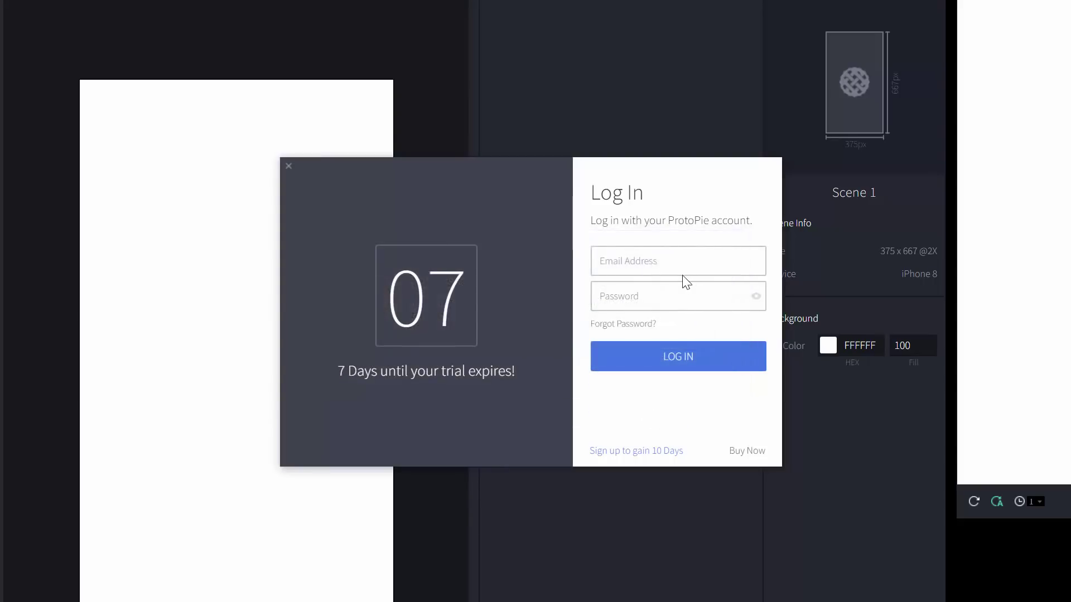
click(288, 167)
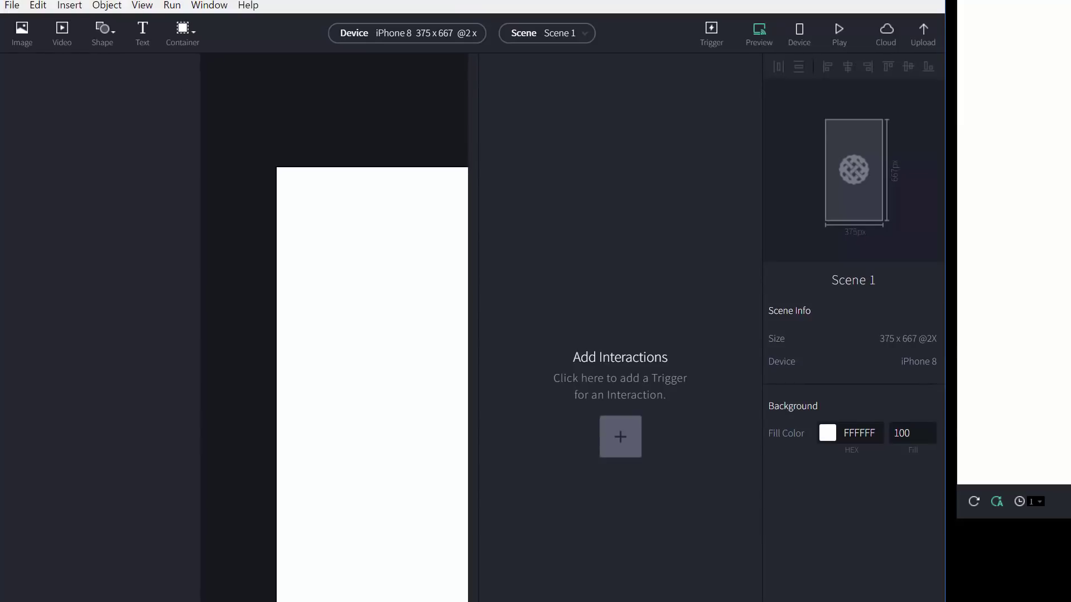
Enlarge the preview window and widen the editor window until it covers most of the preview
drag(811, 600, 808, 598)
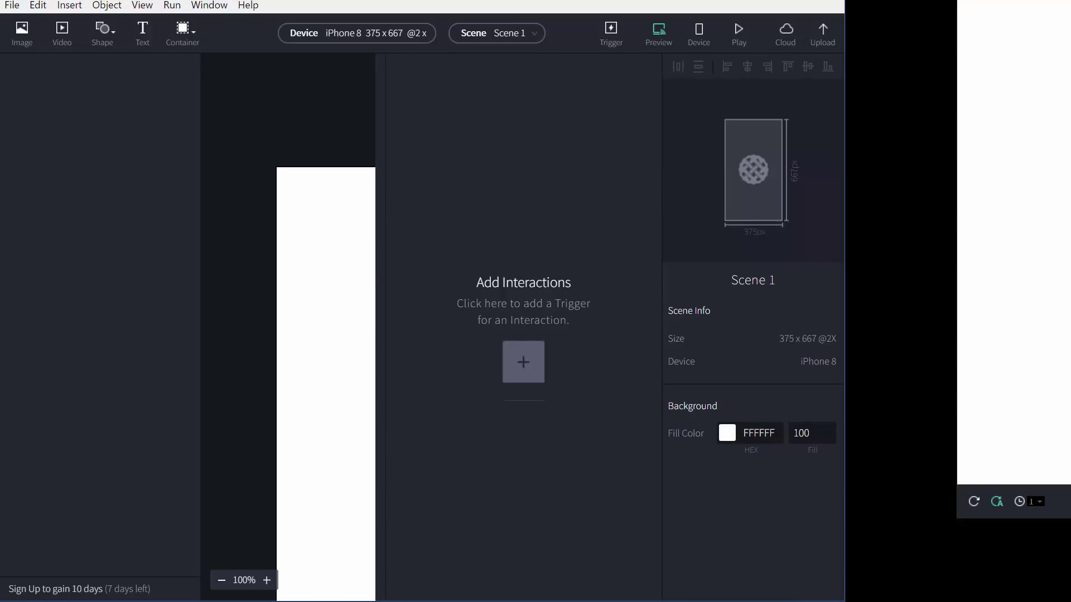
drag(957, 30, 754, 42)
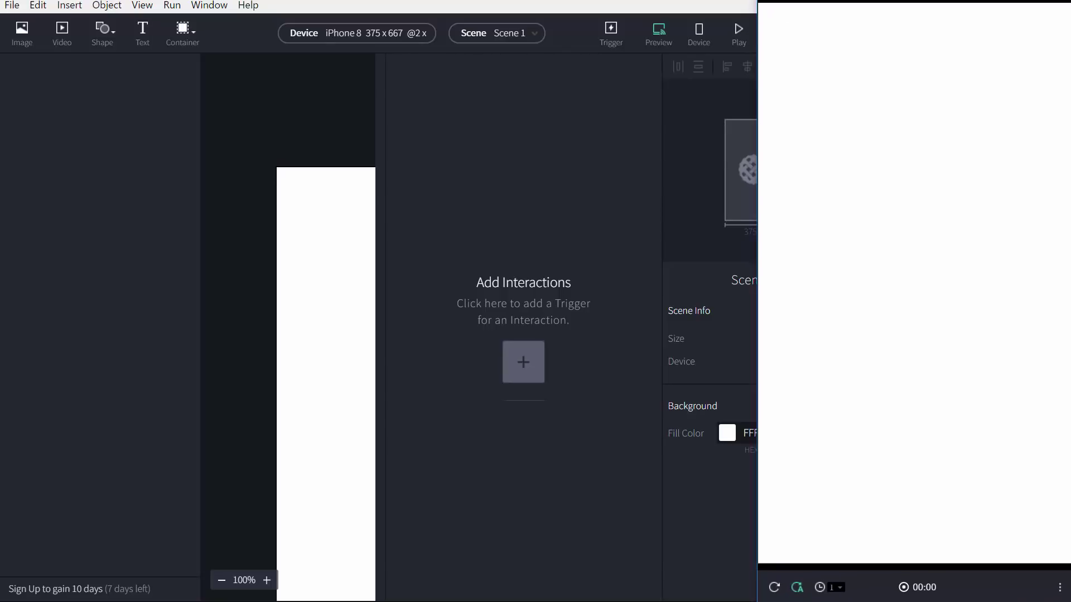
drag(757, 52, 1036, 67)
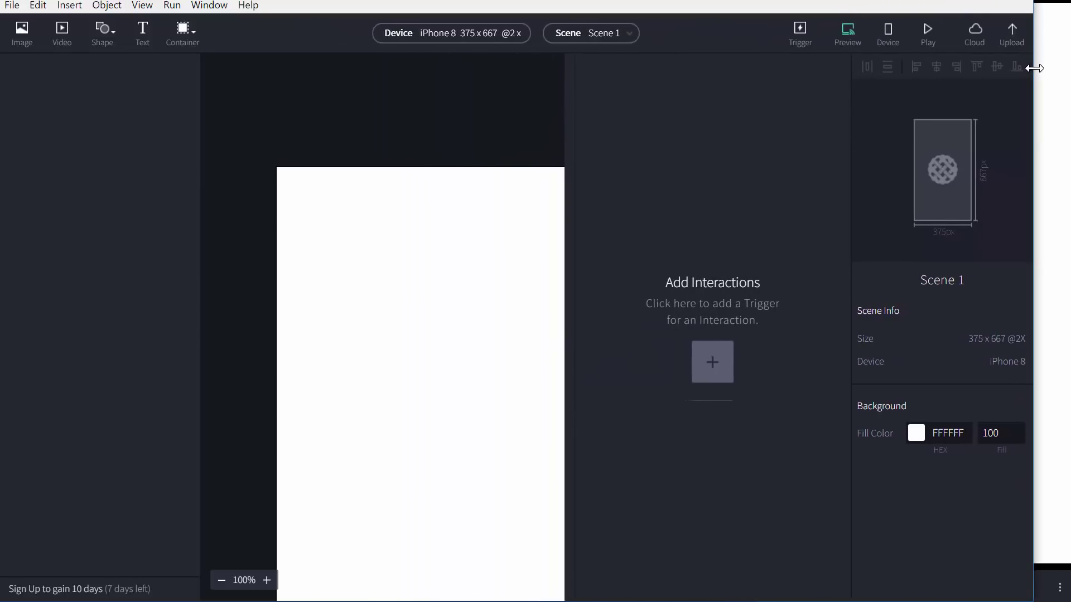
Add a rectangle to the scene and move it to about X 118, Y 102
click(223, 579)
scroll(388, 448, up, 4)
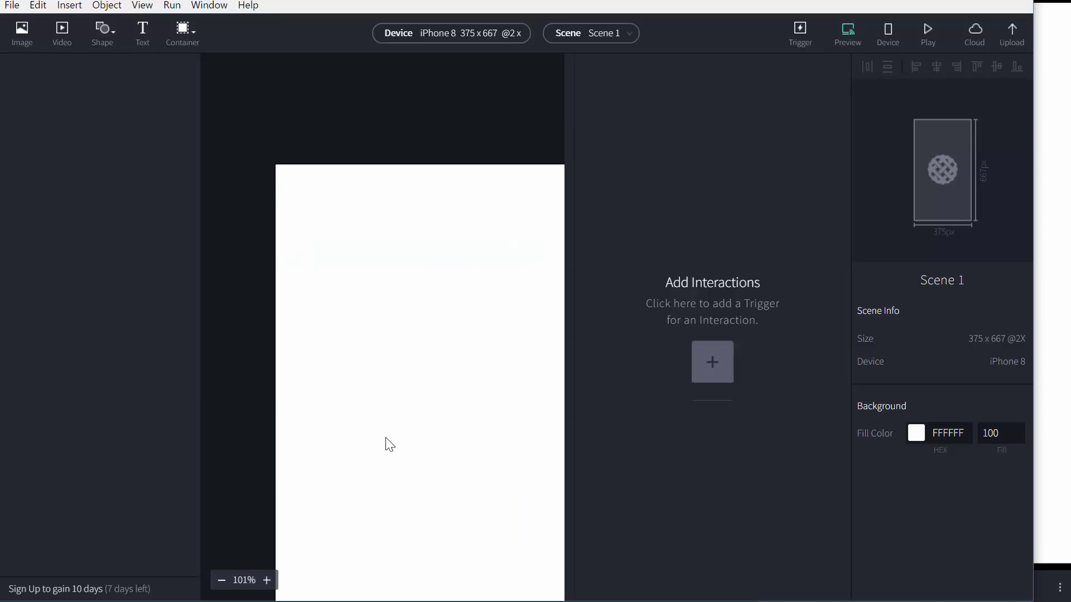
drag(427, 415, 346, 323)
scroll(375, 286, down, 4)
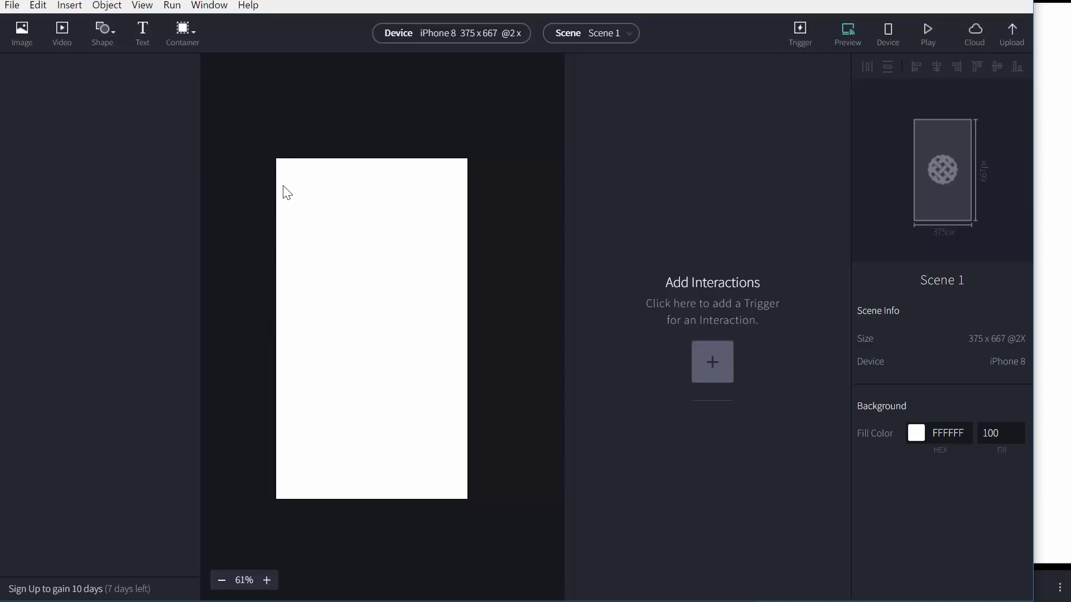
click(114, 45)
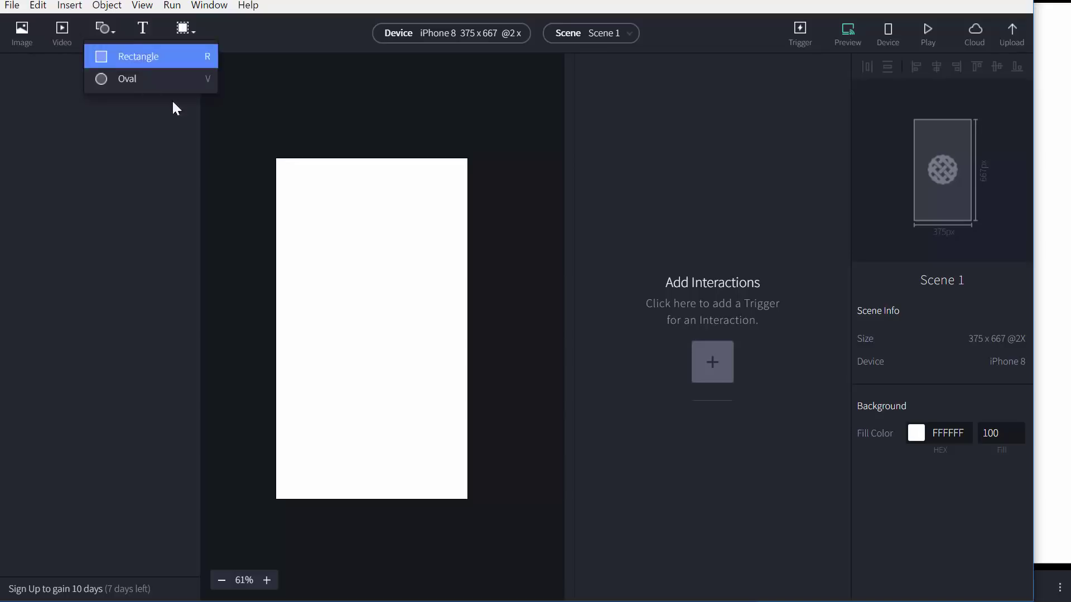
click(131, 66)
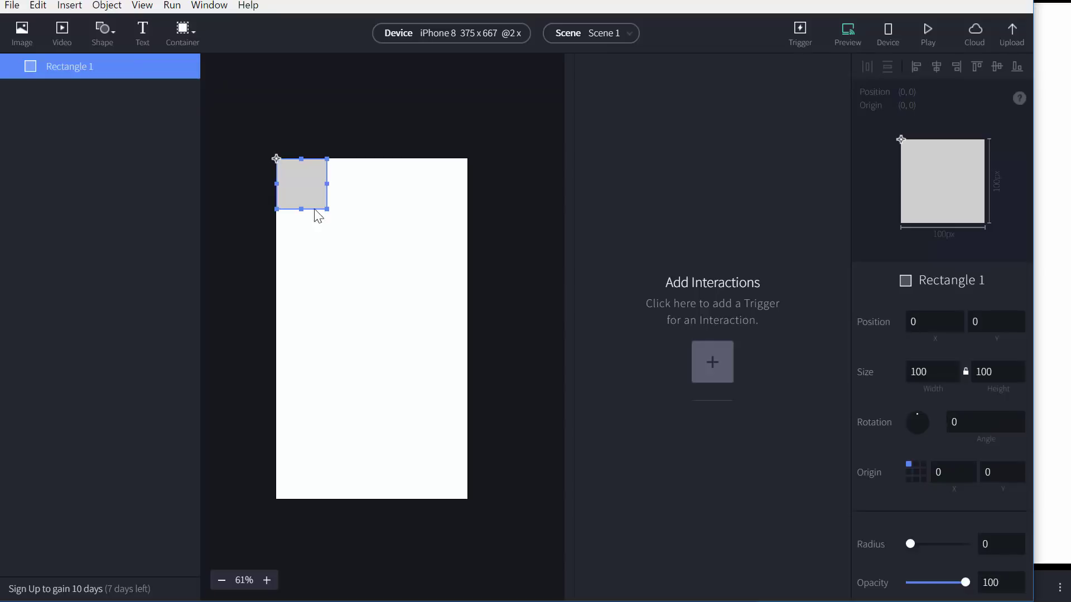
drag(307, 192, 373, 251)
key(shift+Right)
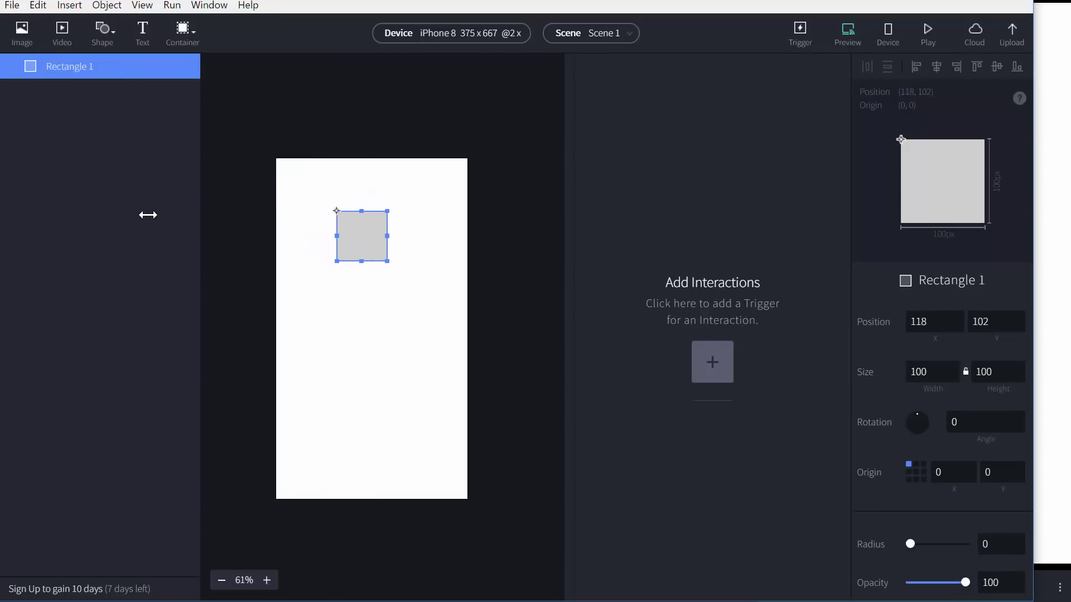
Reshape the rectangle into a wide bar about 292 x 56 px, positioned at about X 41.5, Y 94
click(267, 581)
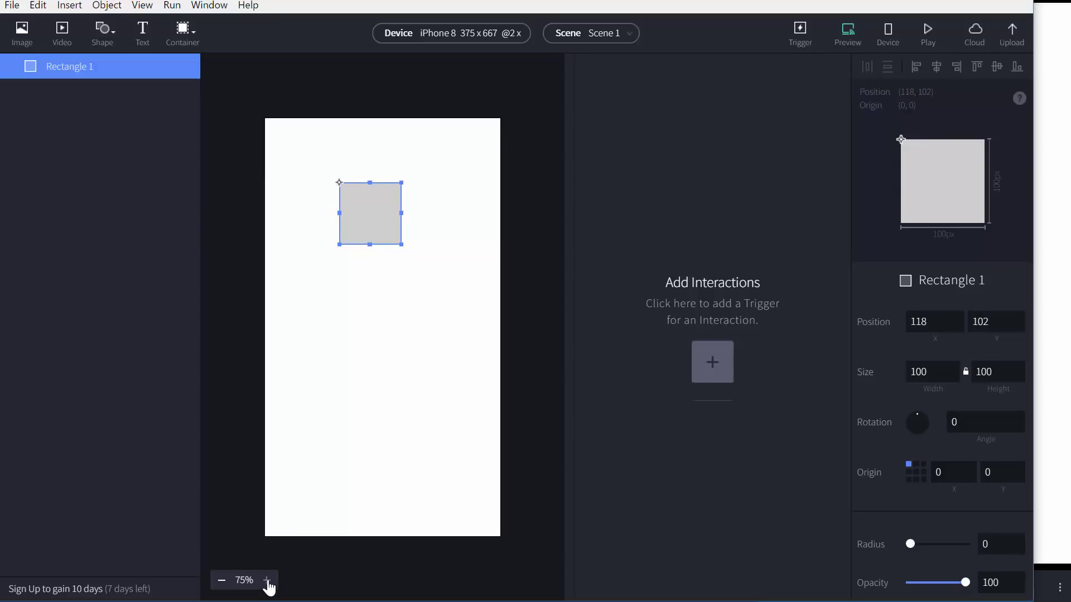
click(267, 581)
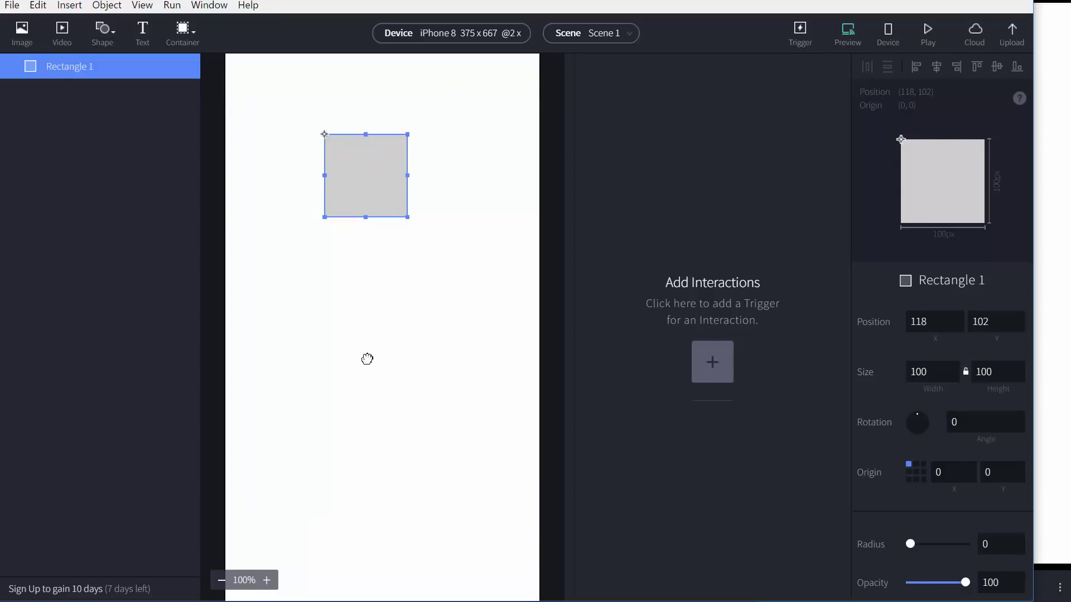
scroll(366, 379, up, 2)
drag(383, 220, 512, 219)
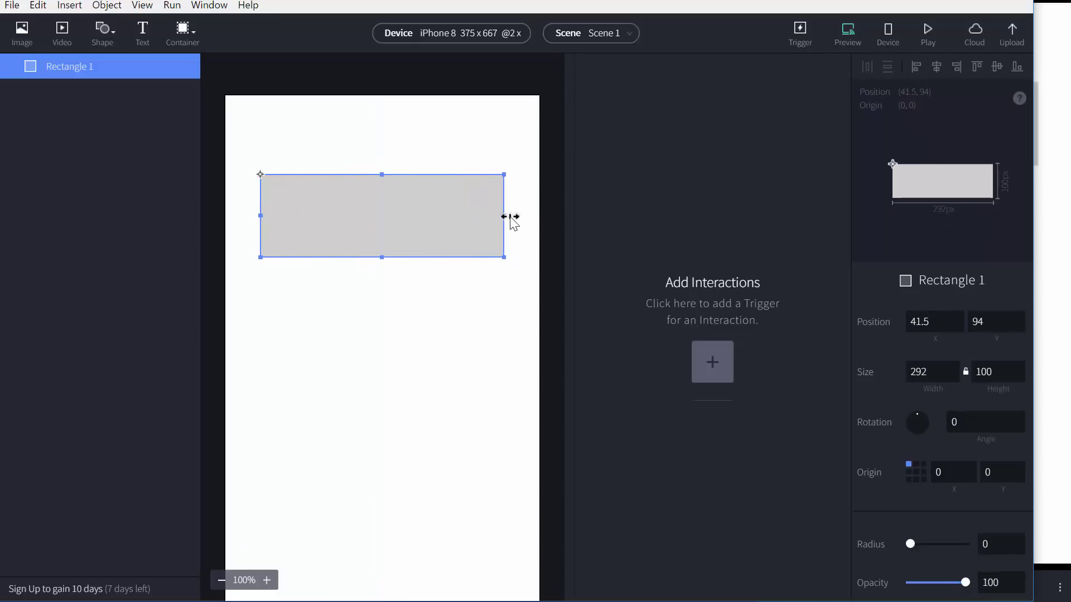
drag(382, 257, 387, 219)
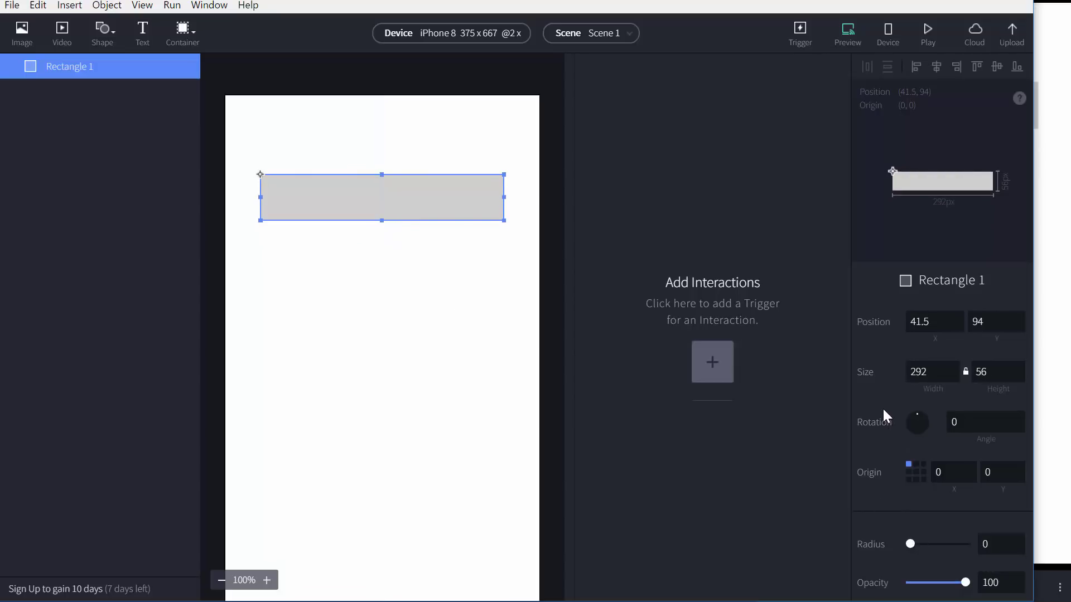
Set the rectangle's fill colour to a blue of about RGB 18, 123, 201
scroll(882, 425, down, 3)
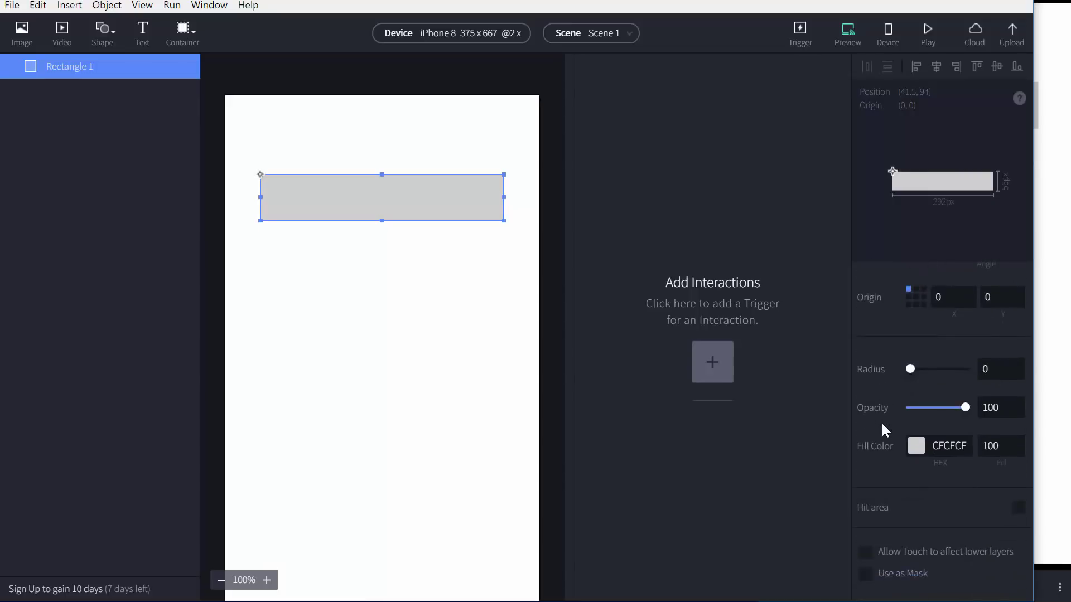
click(917, 446)
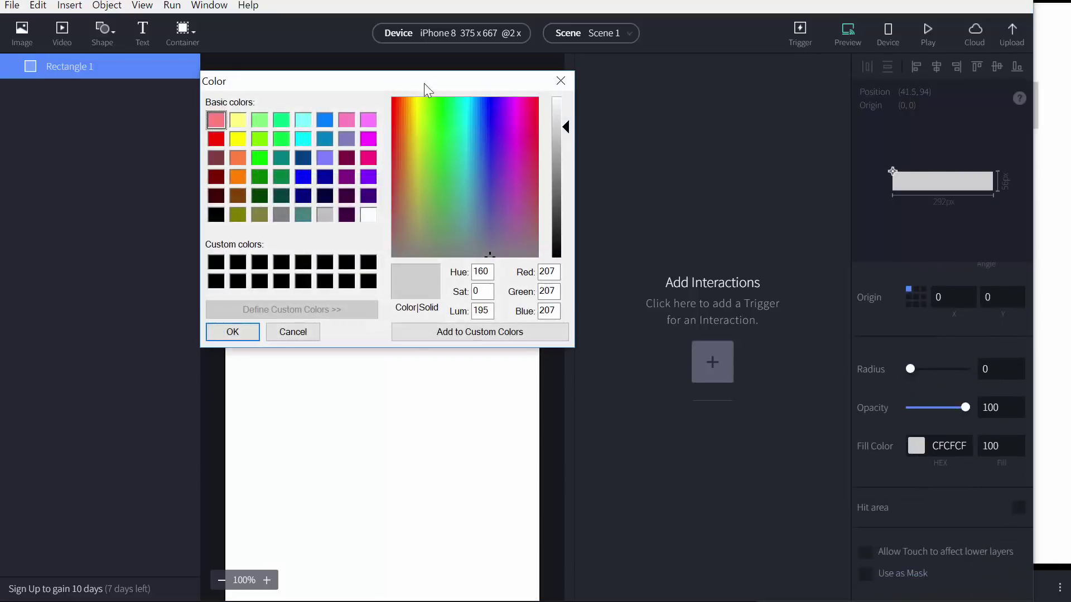
drag(424, 82, 711, 156)
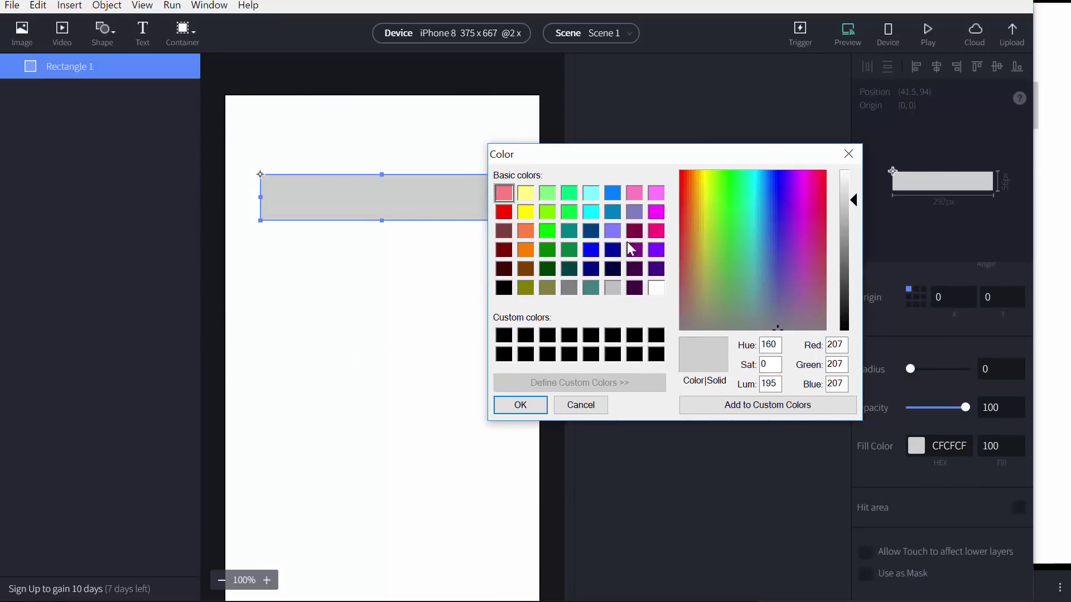
drag(859, 200, 851, 198)
drag(785, 199, 774, 240)
drag(852, 199, 848, 266)
drag(779, 230, 763, 197)
drag(855, 270, 858, 270)
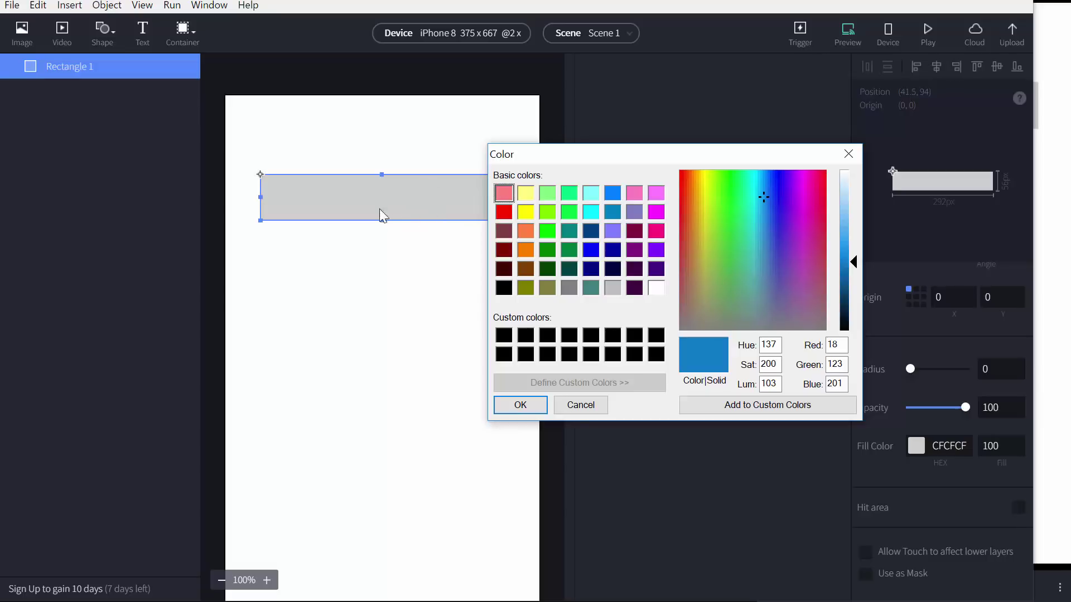
click(530, 406)
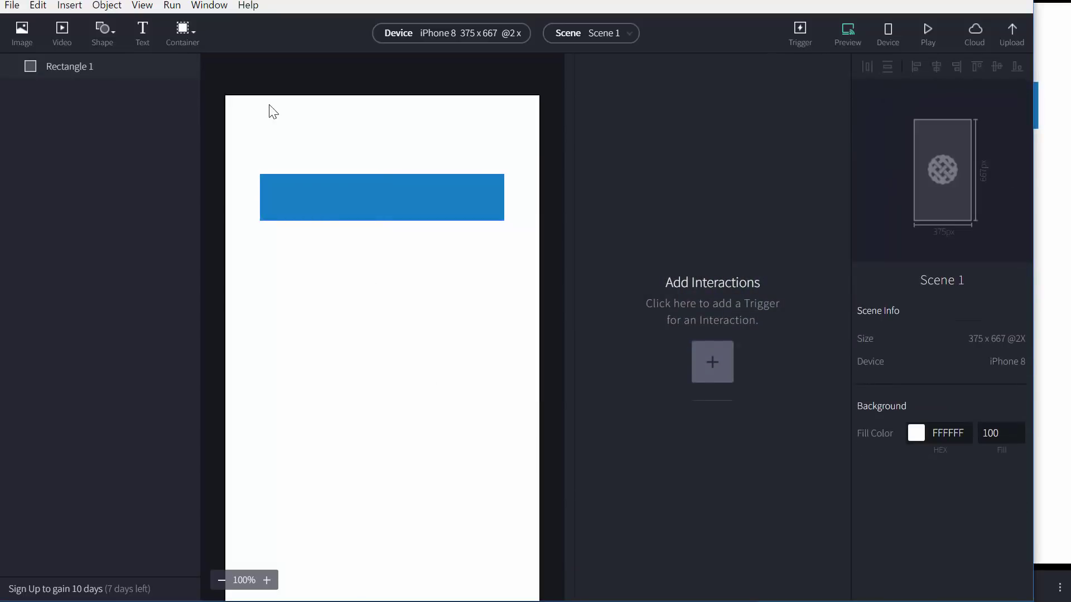
Add a horizontally centred text layer over the blue rectangle at X 41.5, Y 107, widened to the bar's 292 px
click(142, 33)
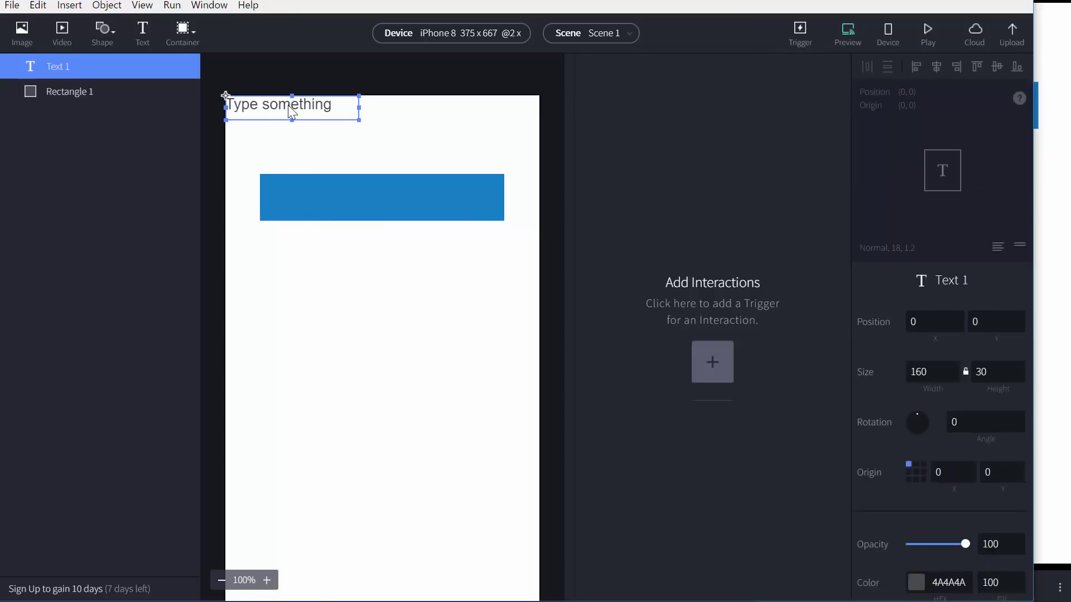
drag(287, 105, 331, 199)
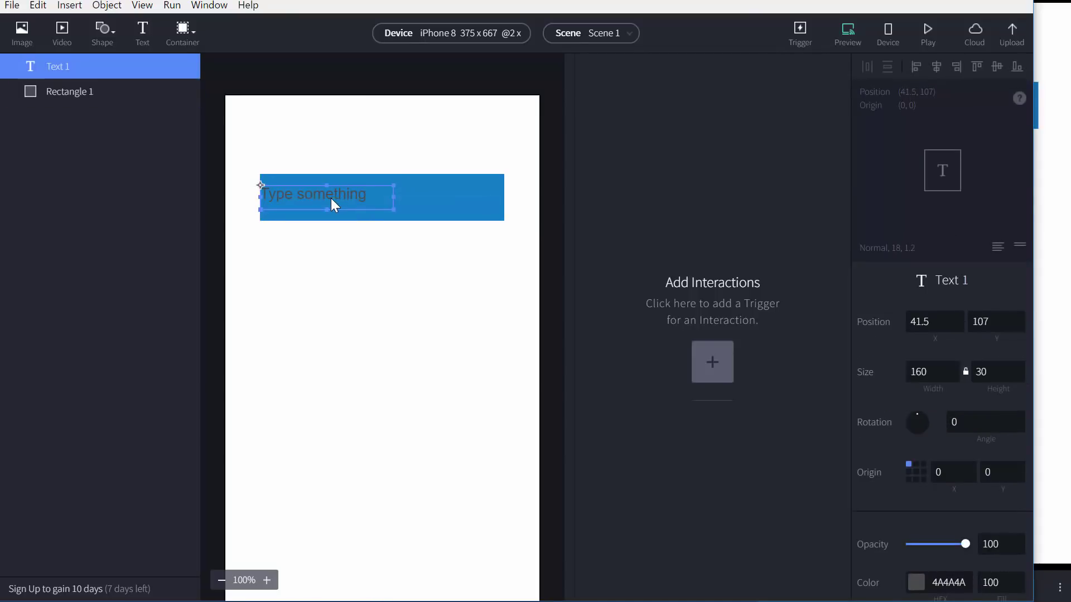
drag(396, 197, 506, 198)
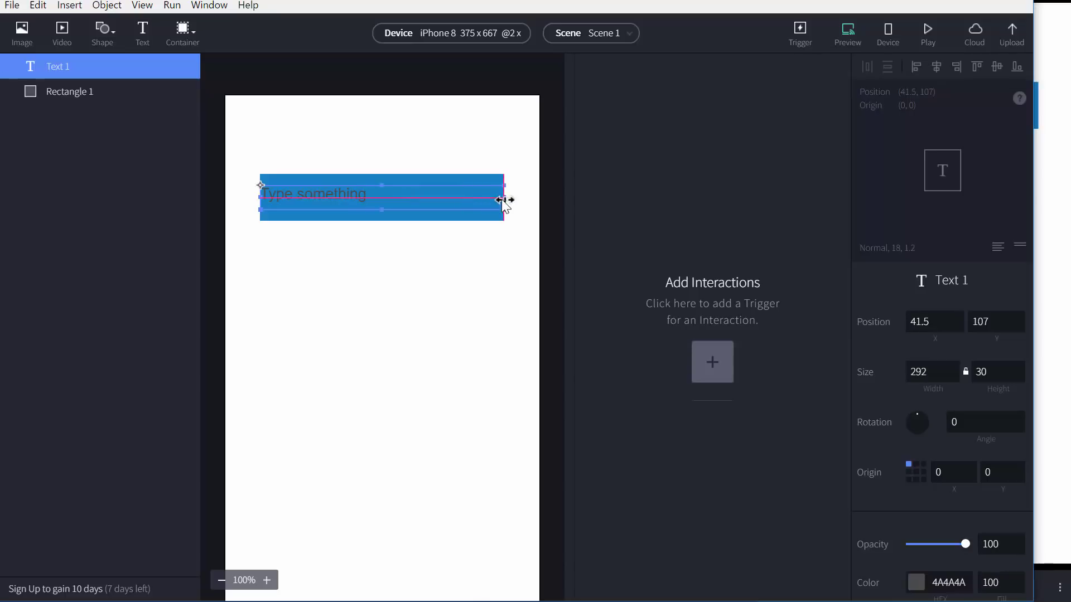
scroll(896, 426, down, 6)
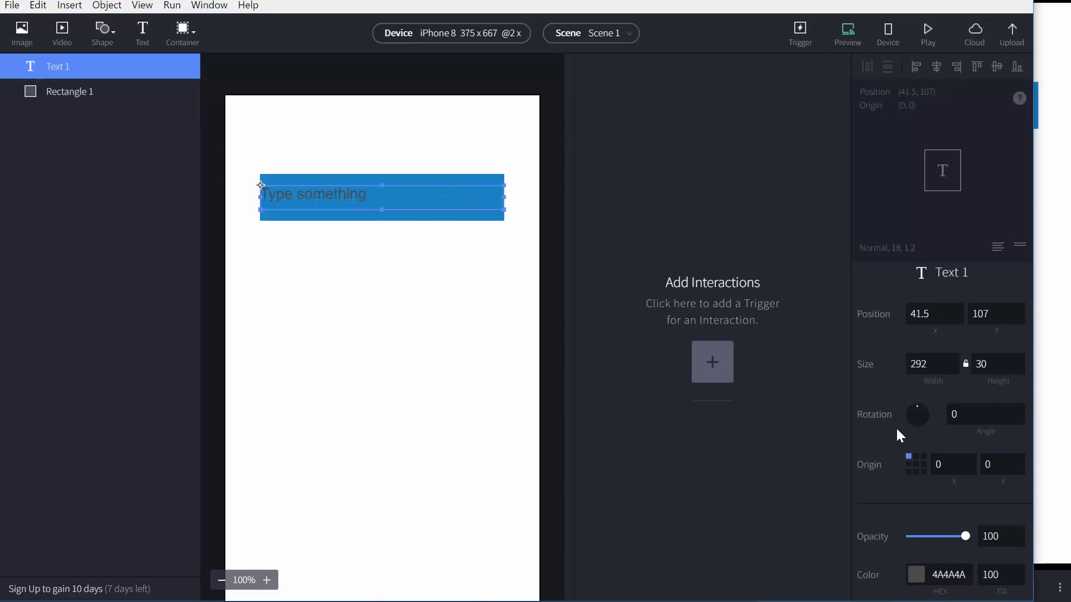
click(941, 411)
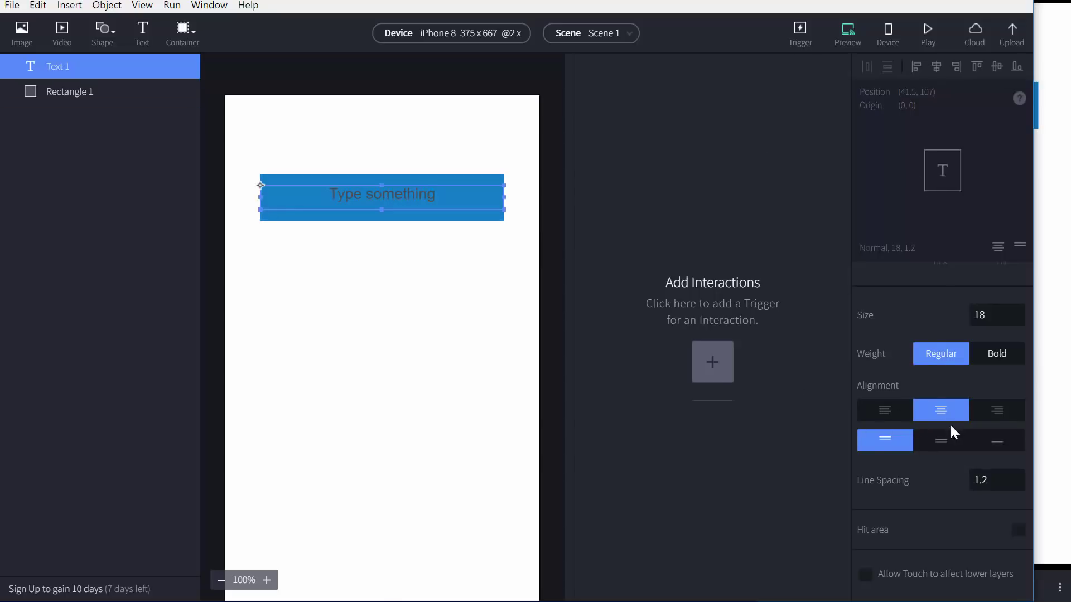
Set the colour of the text on the blue bar to white (FFFFFF)
scroll(938, 458, up, 6)
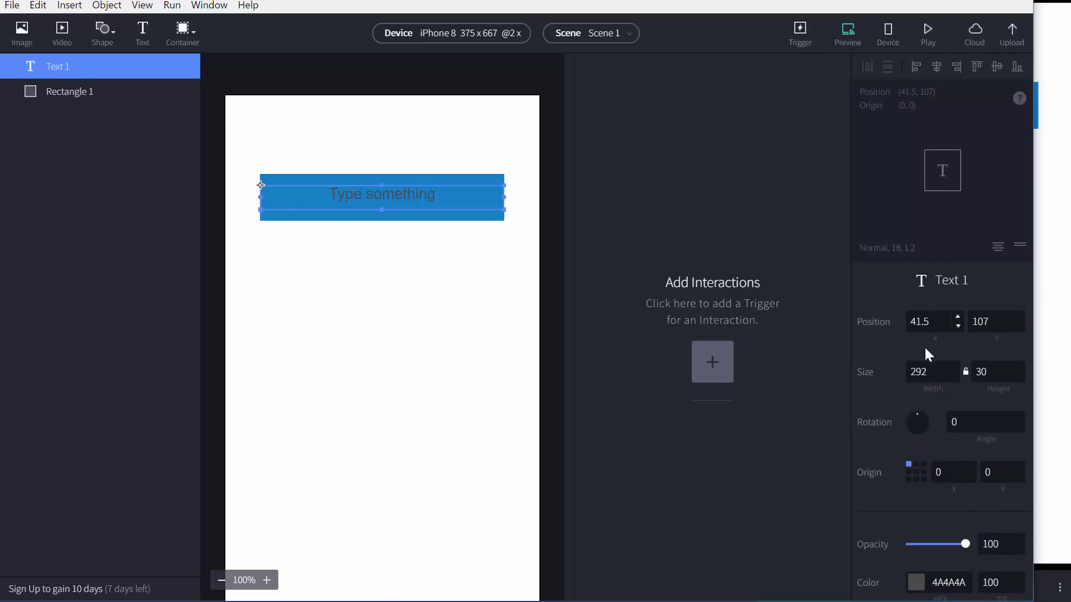
scroll(928, 362, down, 5)
click(917, 333)
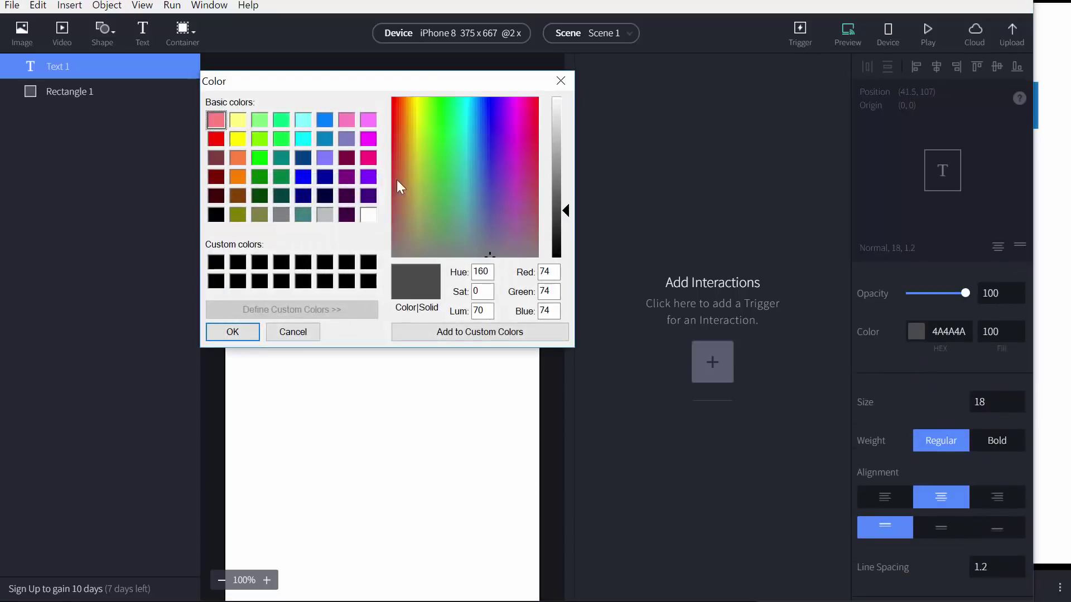
drag(547, 167, 547, 125)
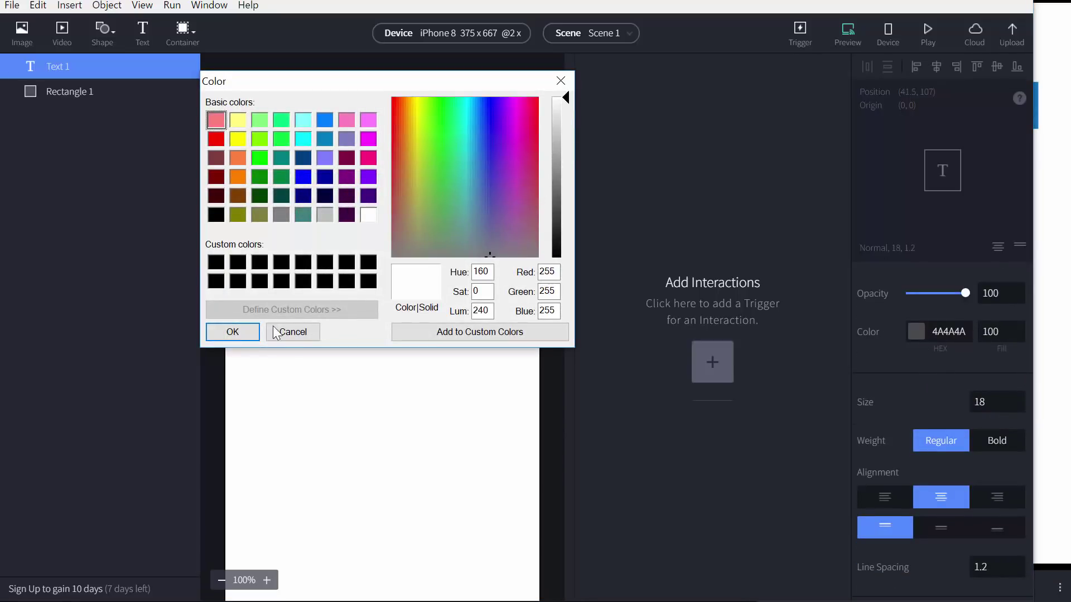
click(244, 331)
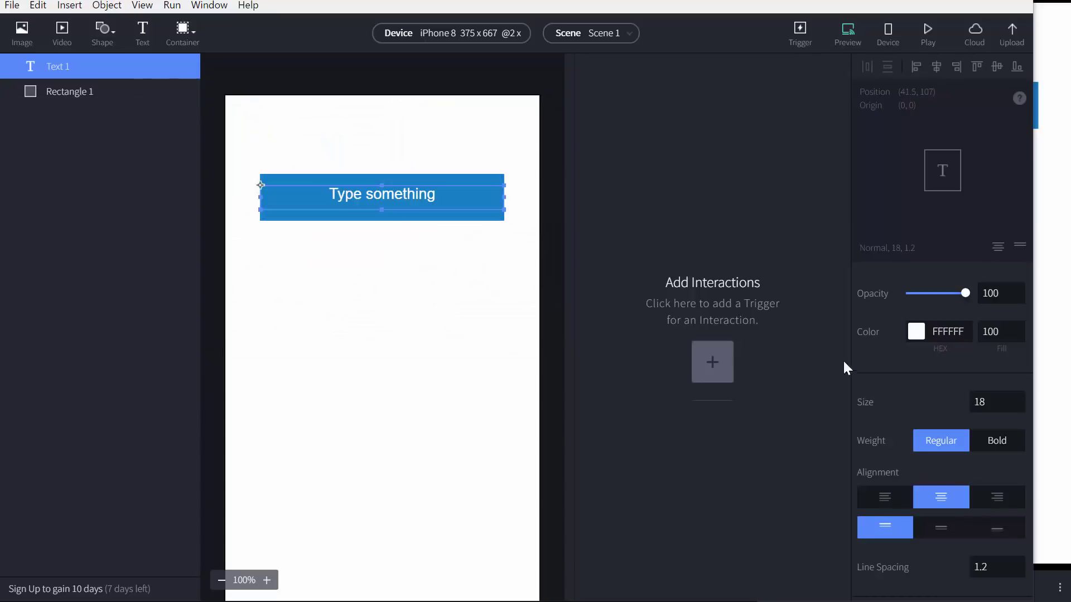
scroll(948, 423, down, 2)
scroll(948, 422, up, 5)
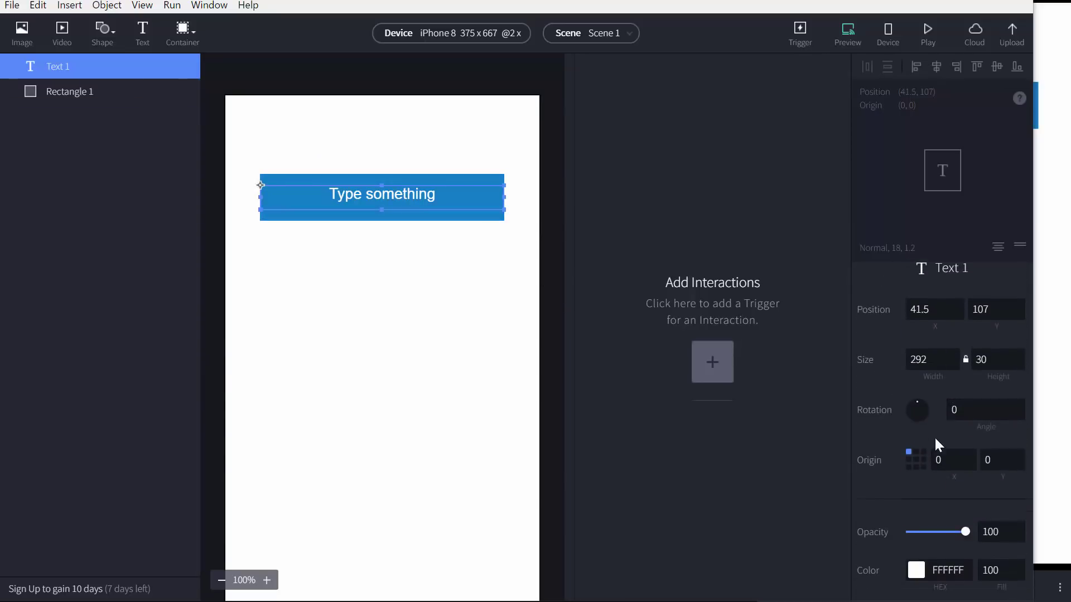
scroll(936, 438, down, 6)
scroll(935, 437, down, 2)
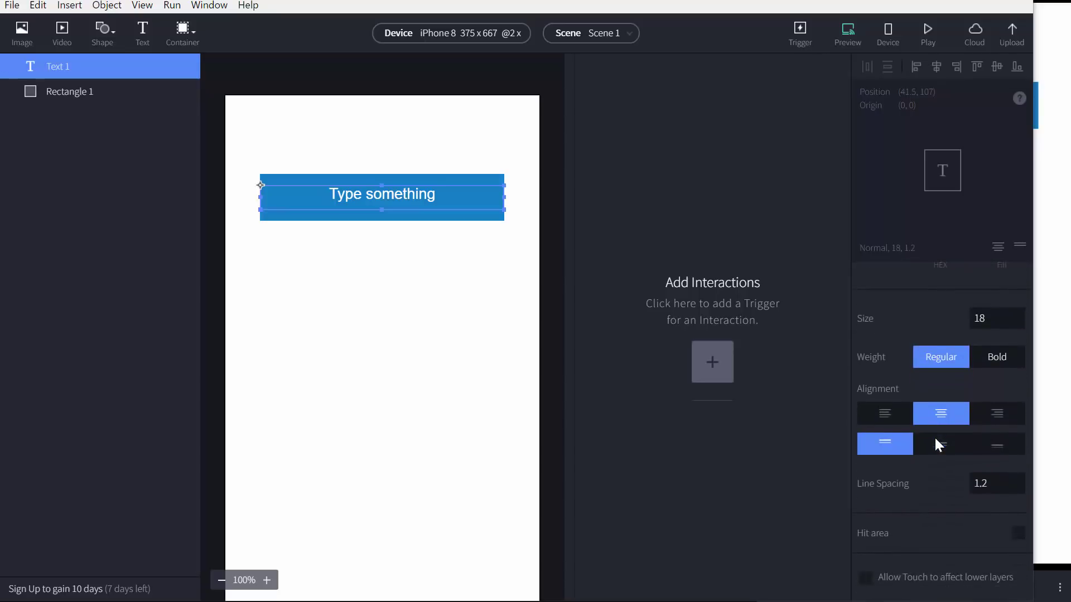
double_click(397, 195)
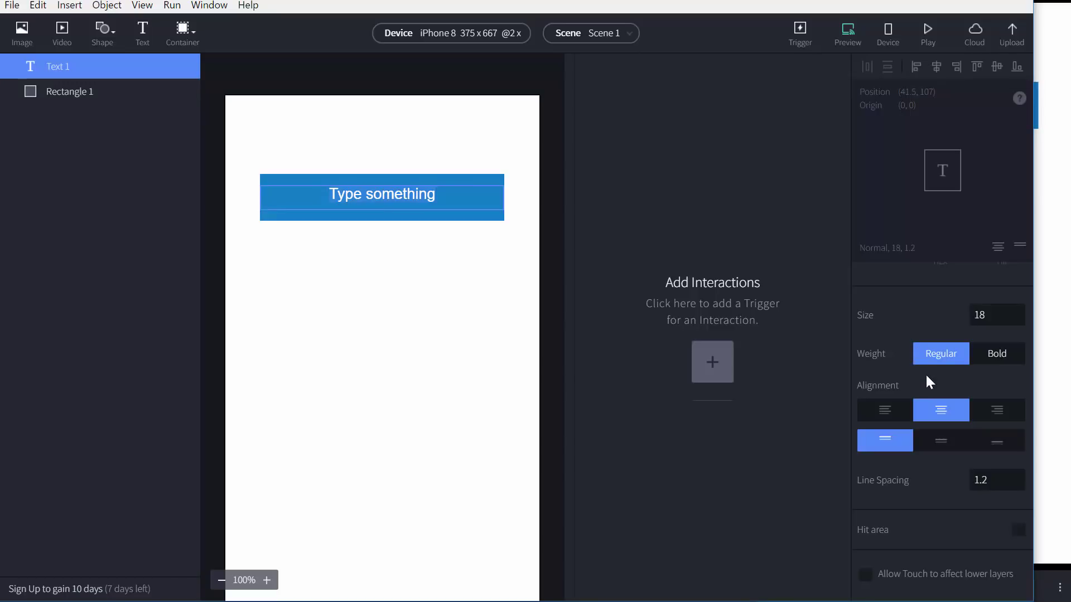
key(Escape)
scroll(948, 521, up, 4)
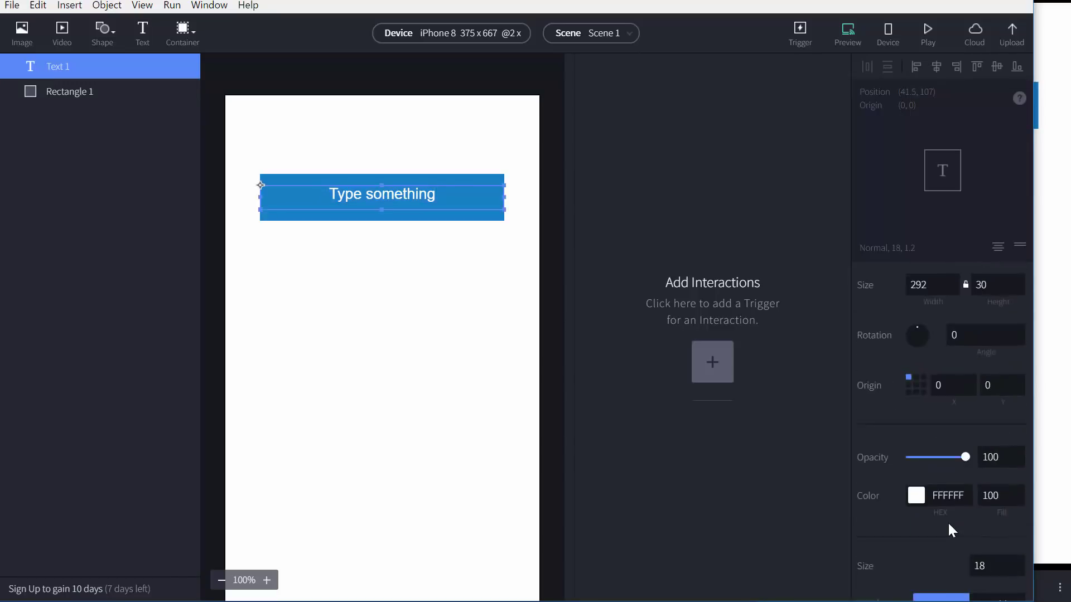
click(530, 184)
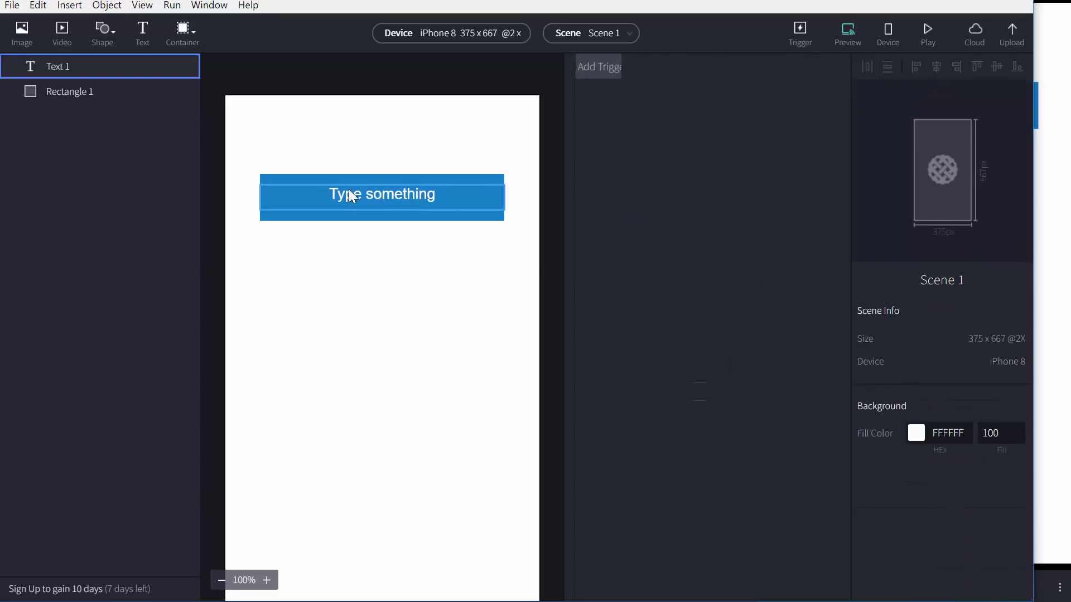
Replace the placeholder text on the blue bar with "Call to Action"
click(382, 193)
double_click(397, 196)
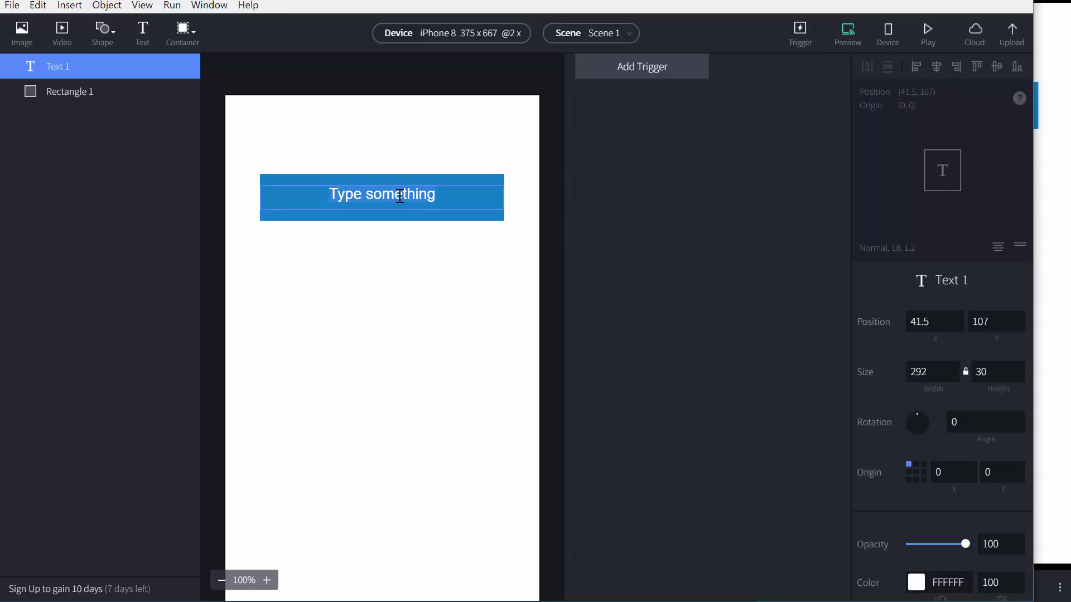
text(Call to Action)
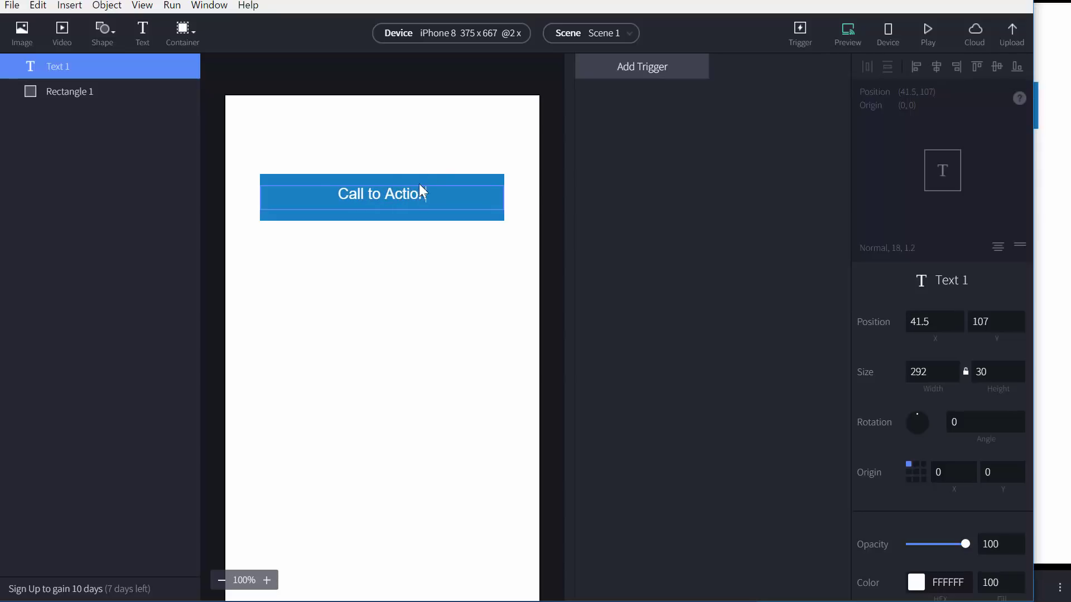
click(318, 127)
Nudge the Call to Action text layer 5 px down, to Y 112
click(390, 193)
key(Down)
key(Down)
key(Down)
key(Down)
key(Down)
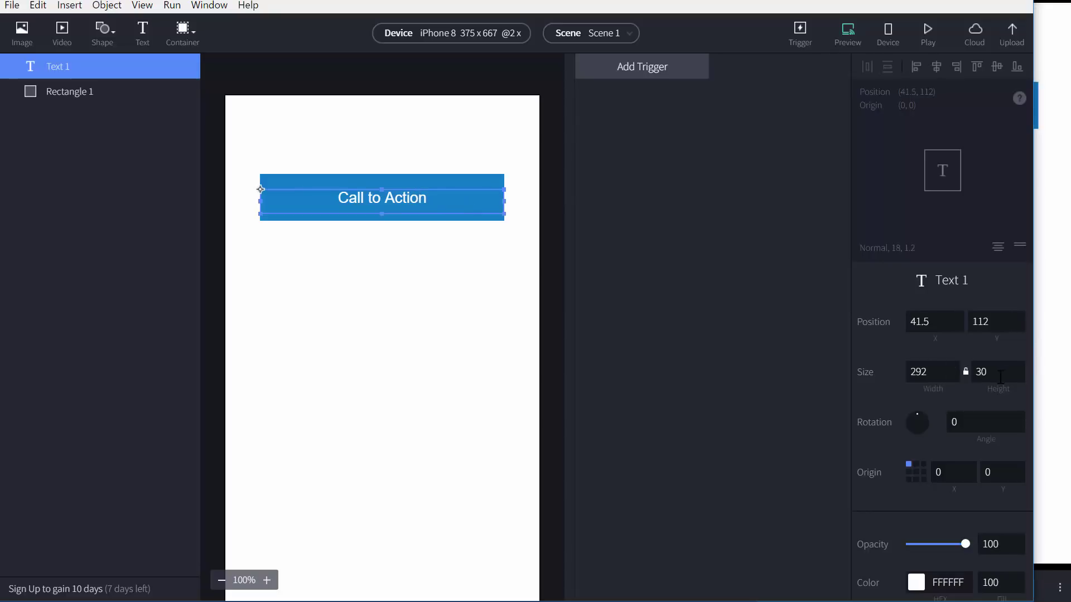
Set the font size of the Call to Action text to 22 and nudge it slightly up within the bar
scroll(954, 485, down, 3)
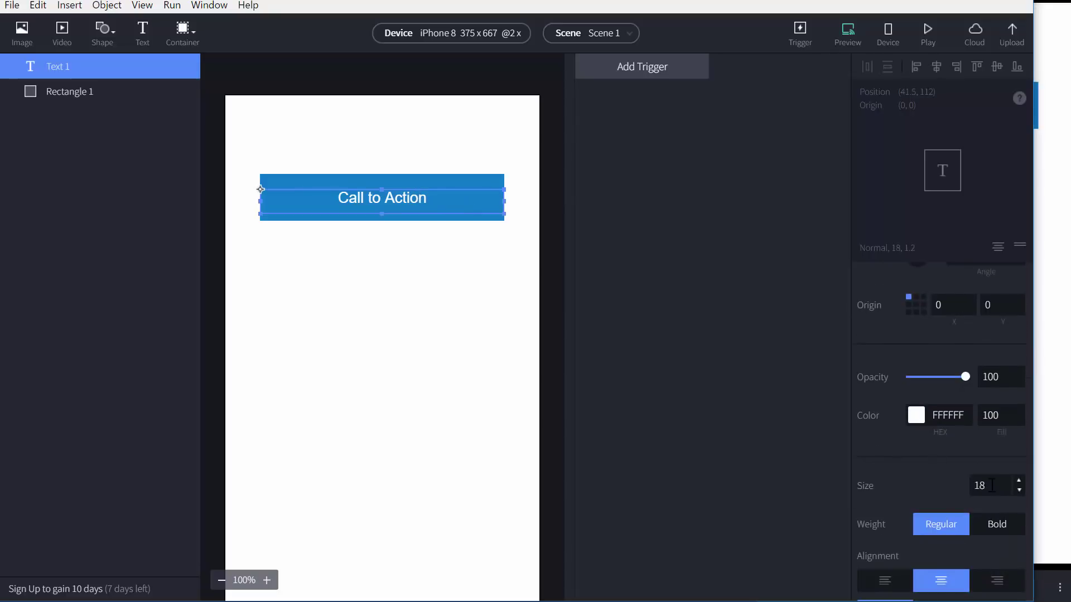
scroll(998, 485, down, 3)
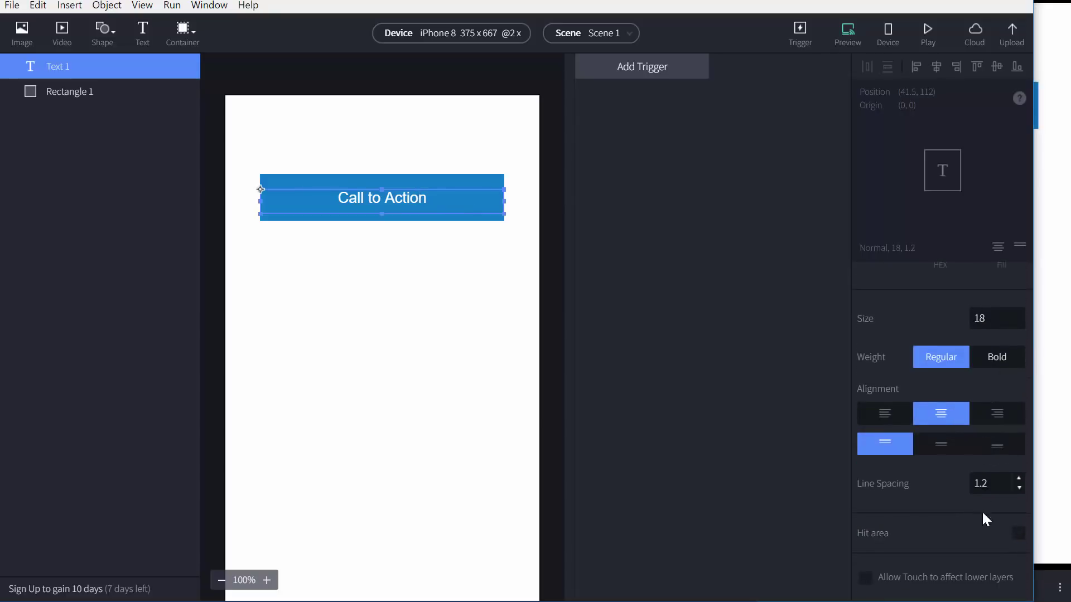
scroll(953, 551, down, 1)
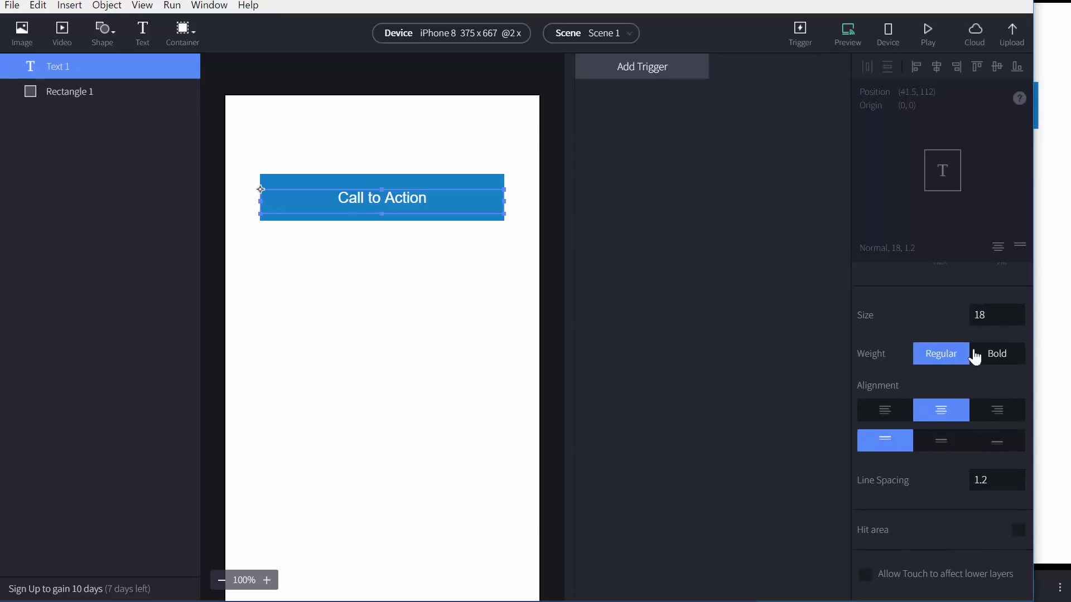
click(1018, 311)
click(1019, 311)
click(1019, 311)
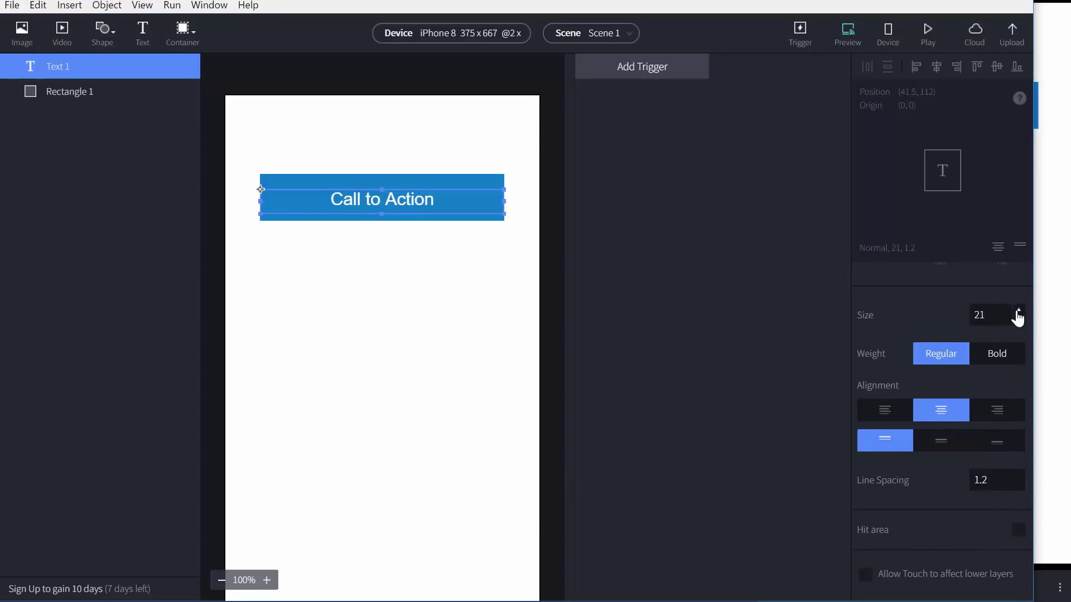
click(1018, 310)
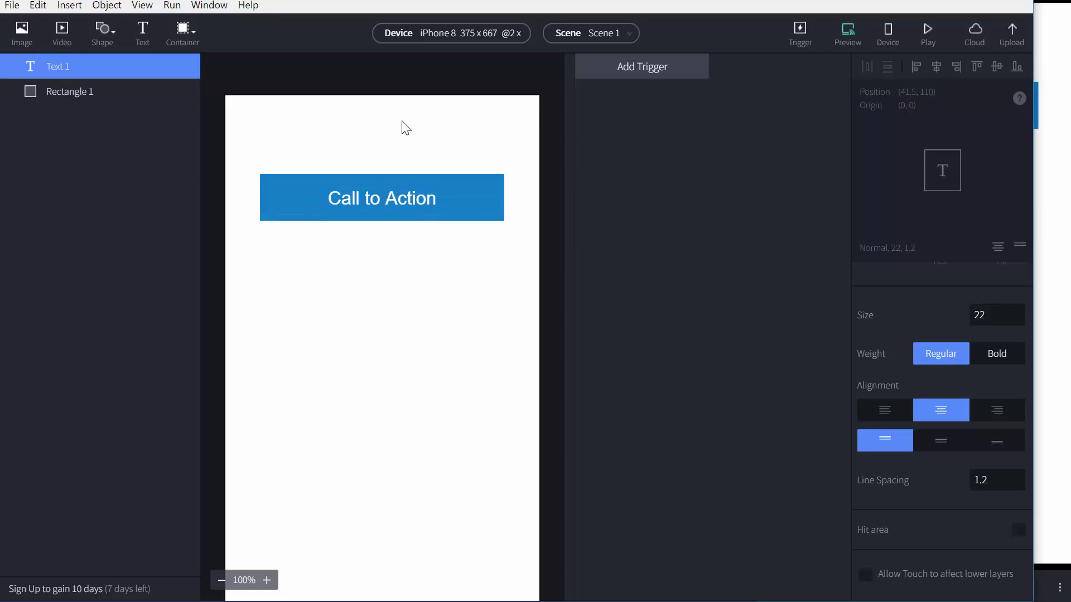
click(498, 167)
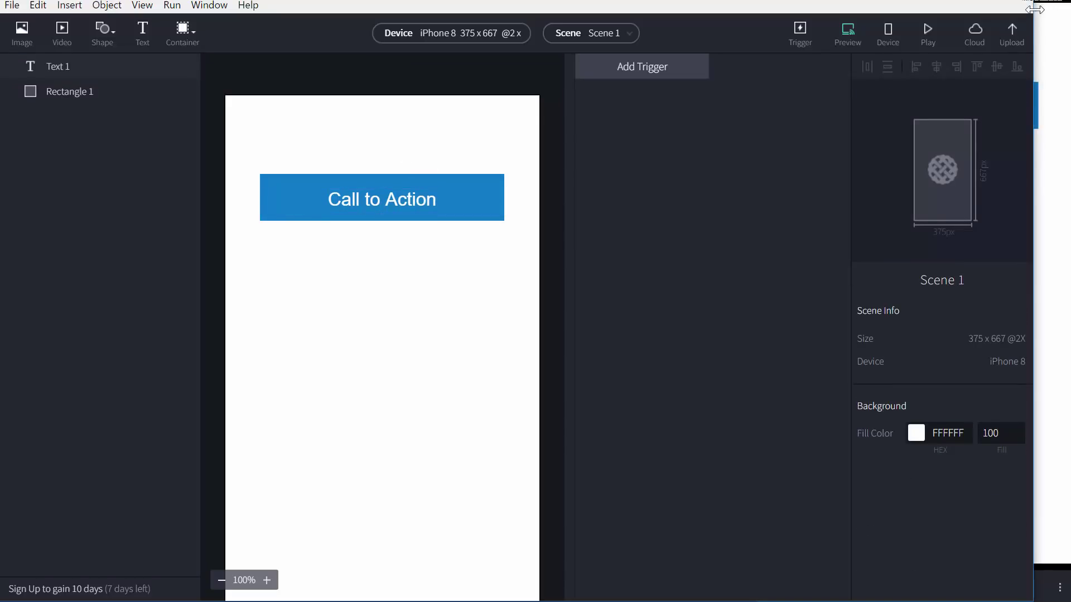
Narrow the editor window to view the live preview of the button beside it
drag(1034, 23, 758, 28)
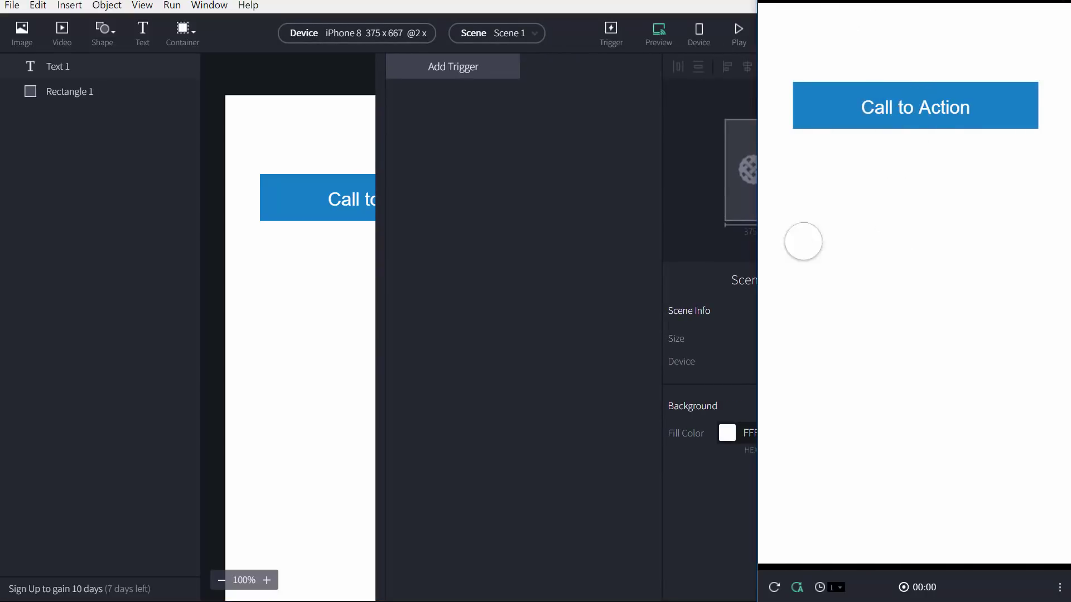
mouse_move(767, 192)
mouse_down()
mouse_move(896, 184)
mouse_move(753, 184)
mouse_up()
click(664, 8)
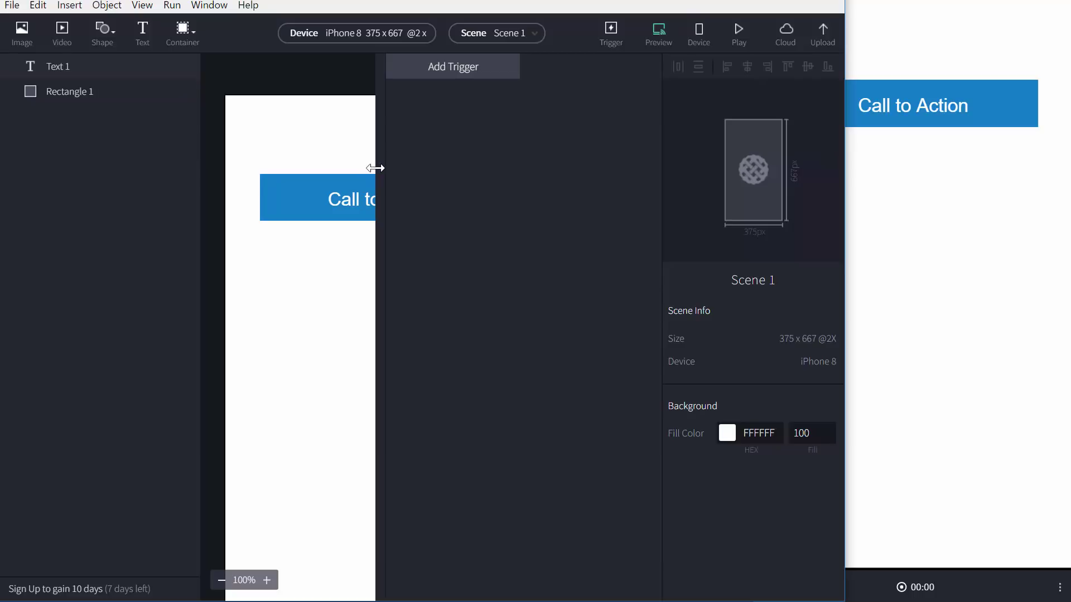
Widen the canvas area and the editor window so that the full width of the phone screen is in view
drag(373, 168, 456, 168)
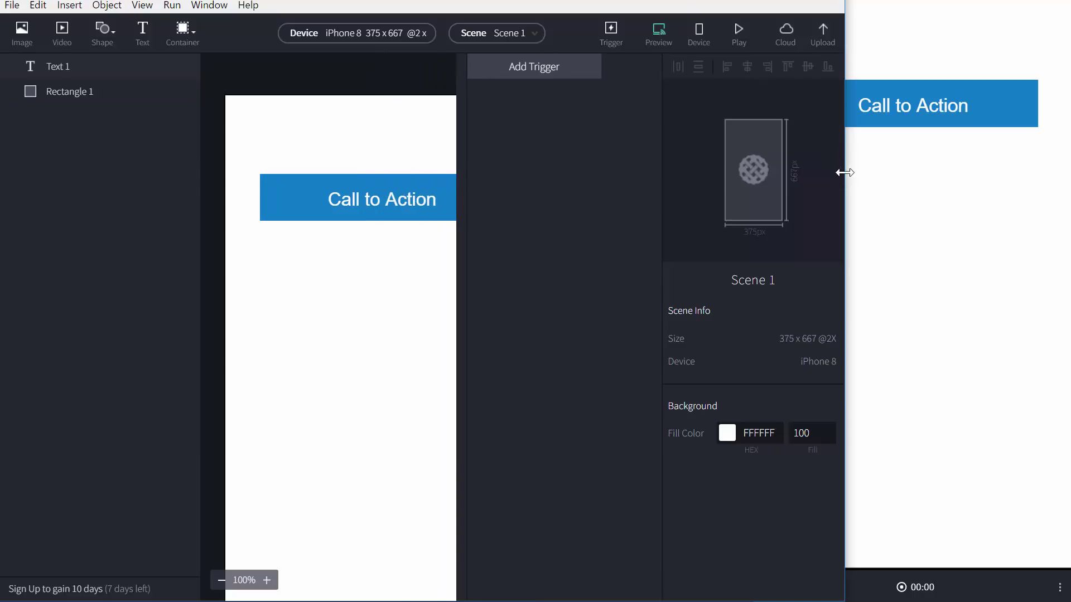
drag(843, 173, 1062, 176)
drag(392, 268, 415, 256)
scroll(462, 255, down, 1)
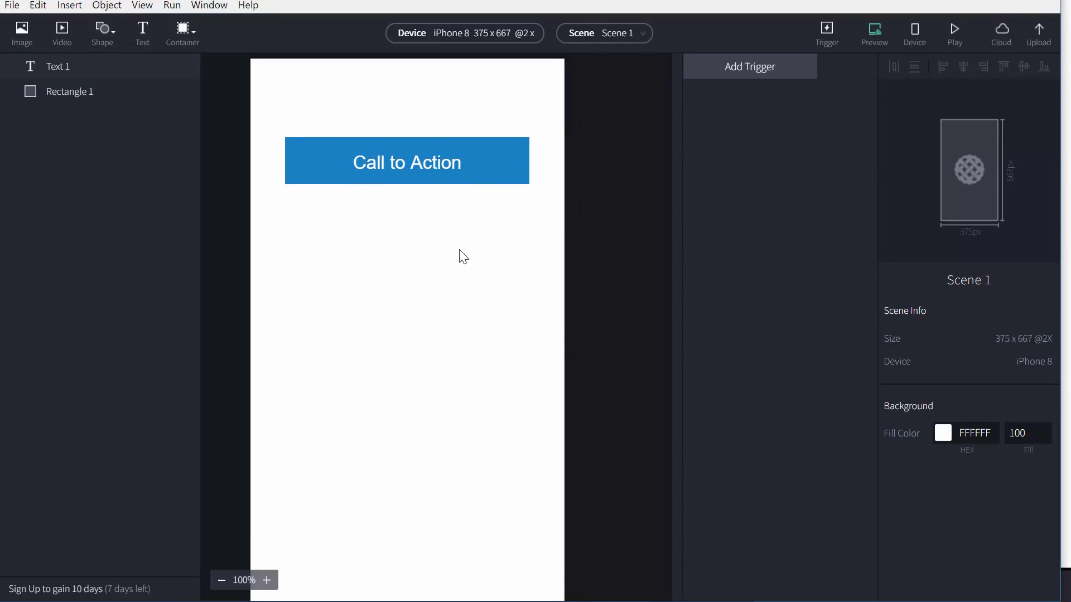
scroll(443, 242, up, 1)
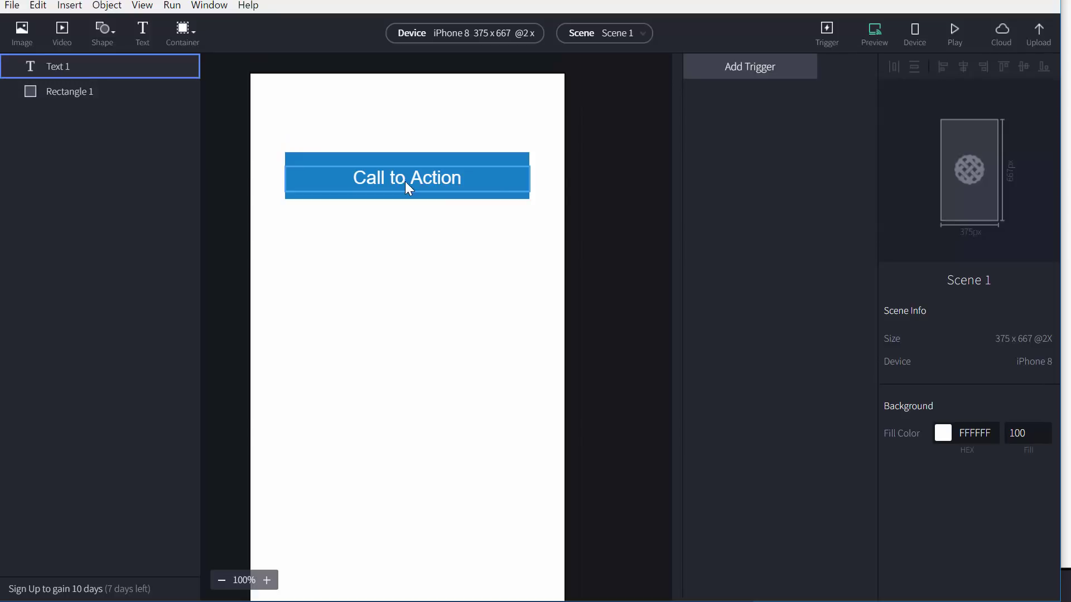
Add a Tap trigger to the scene's interactions
click(759, 71)
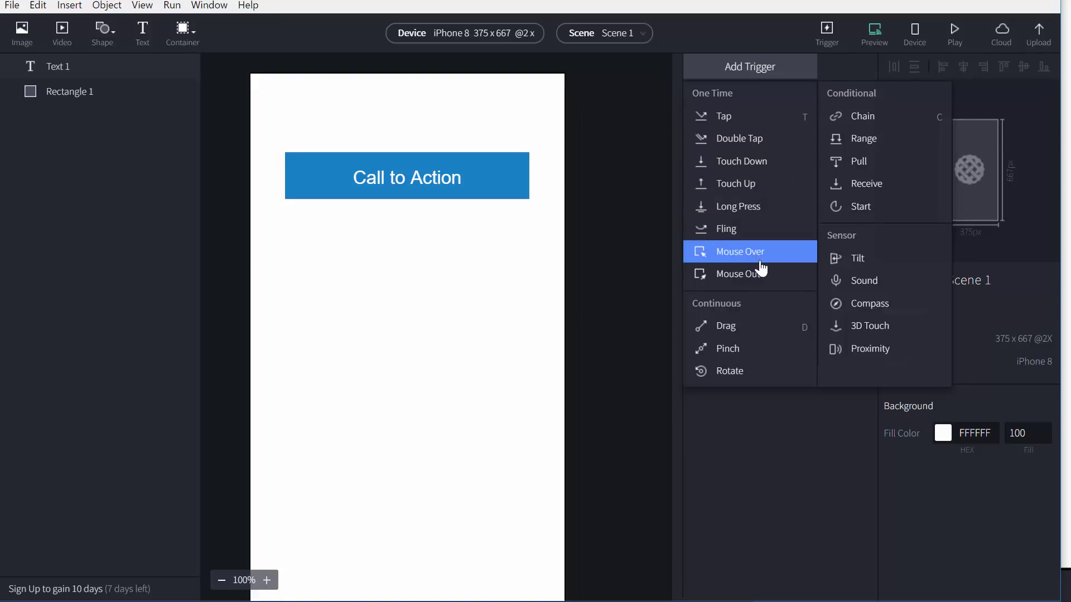
click(736, 118)
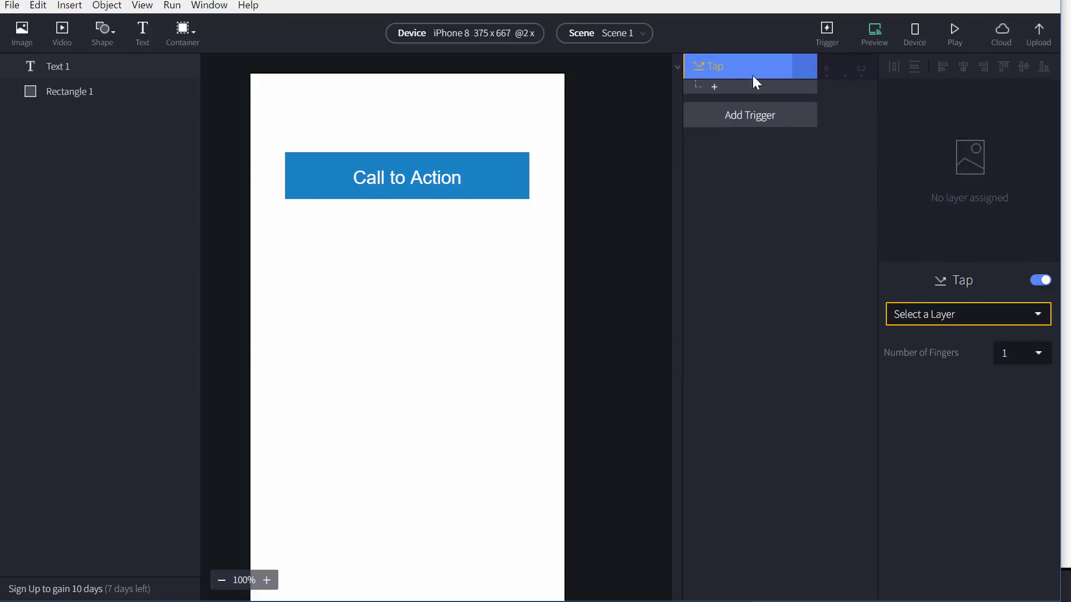
click(516, 162)
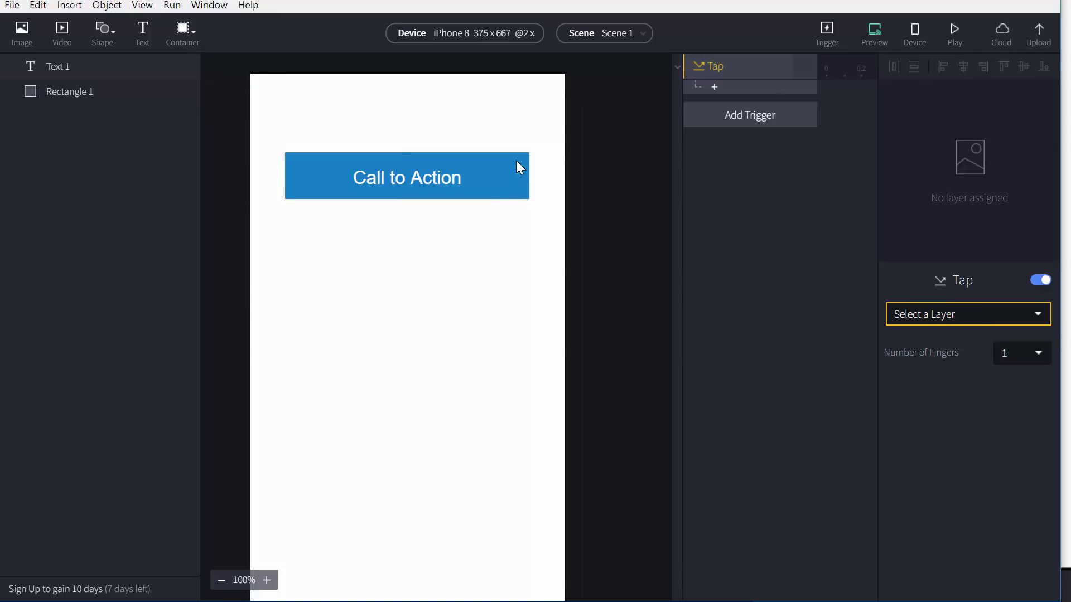
click(747, 68)
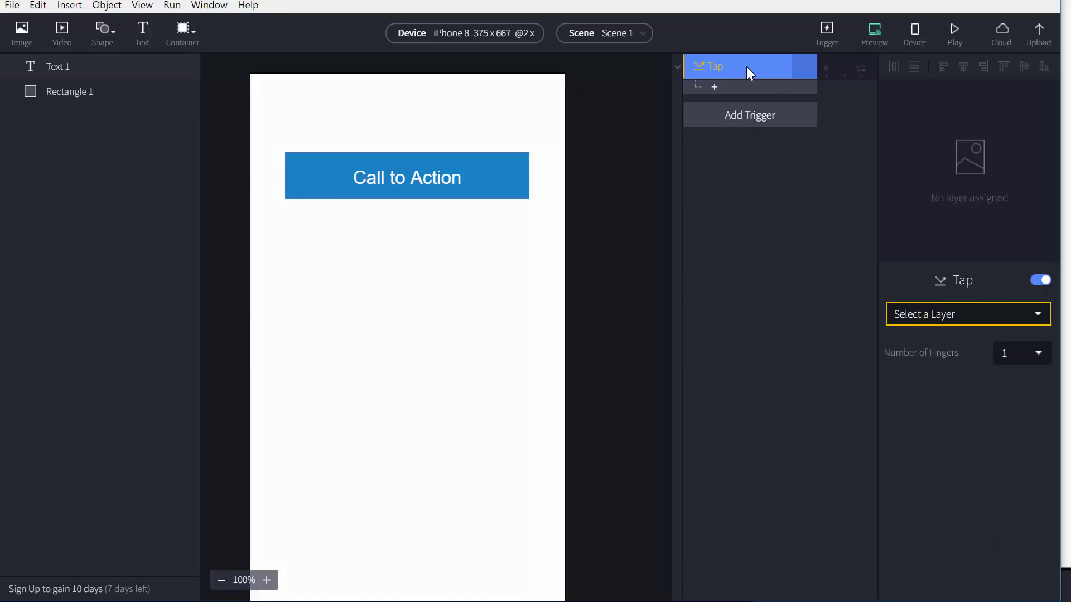
click(988, 318)
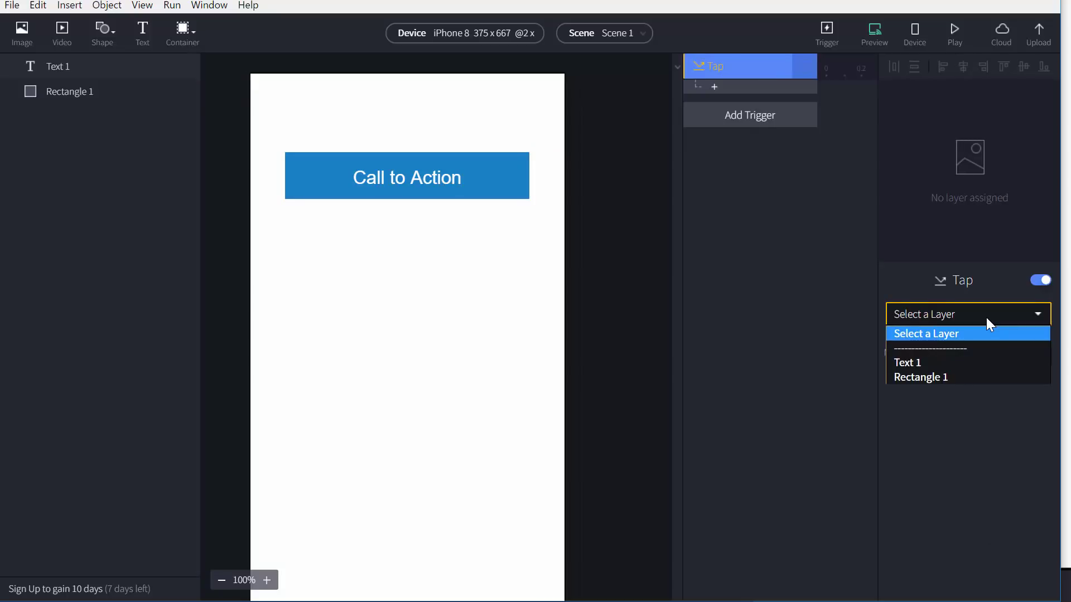
click(986, 317)
click(567, 229)
Group the Call to Action text and the blue rectangle into one container
click(433, 175)
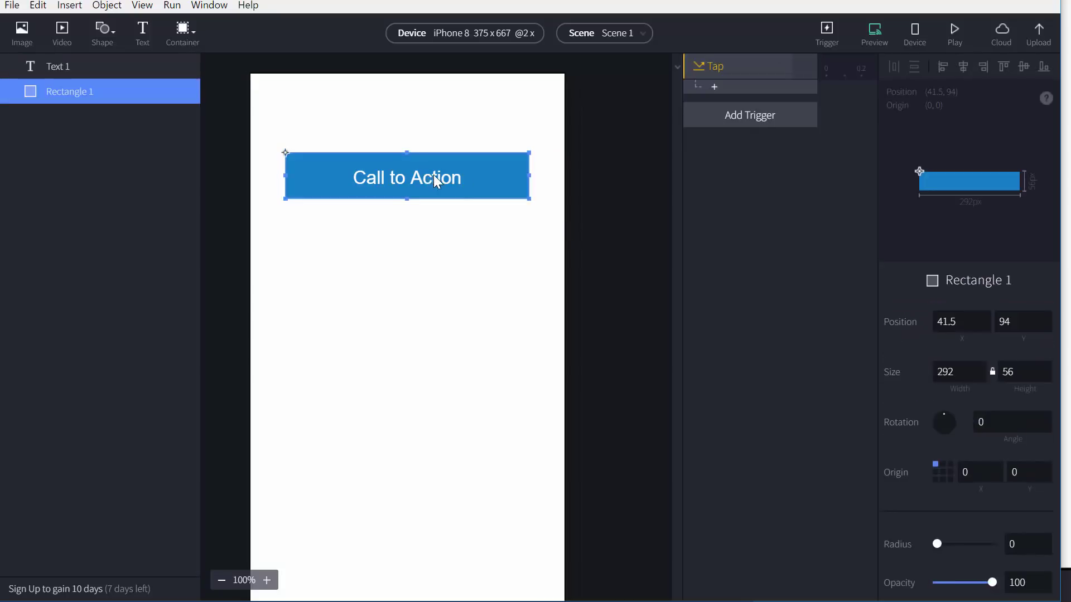
click(459, 213)
click(424, 175)
shift+click(460, 159)
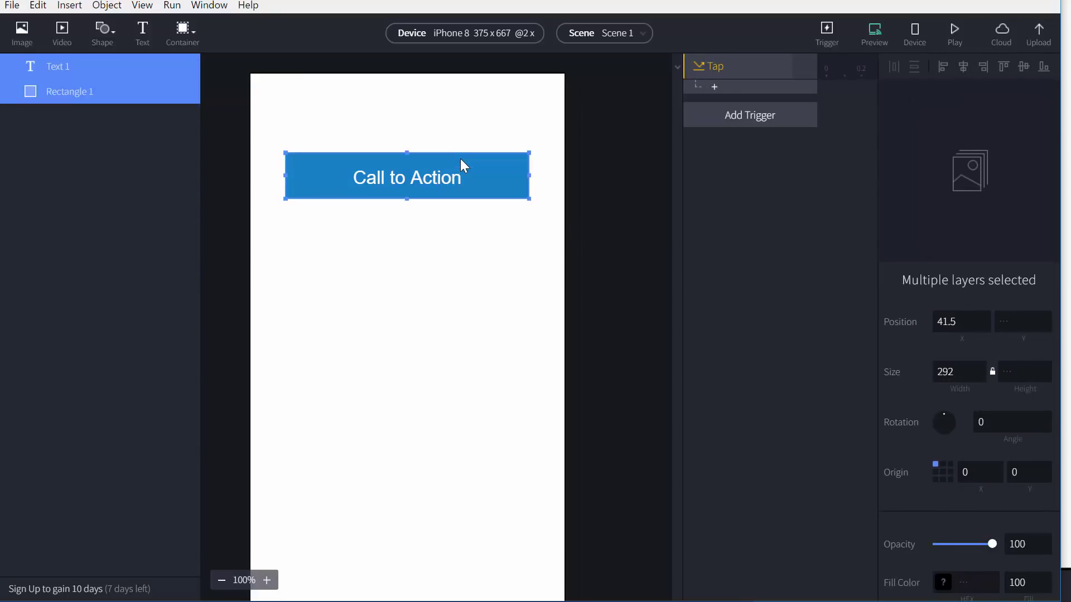
key(ctrl+g)
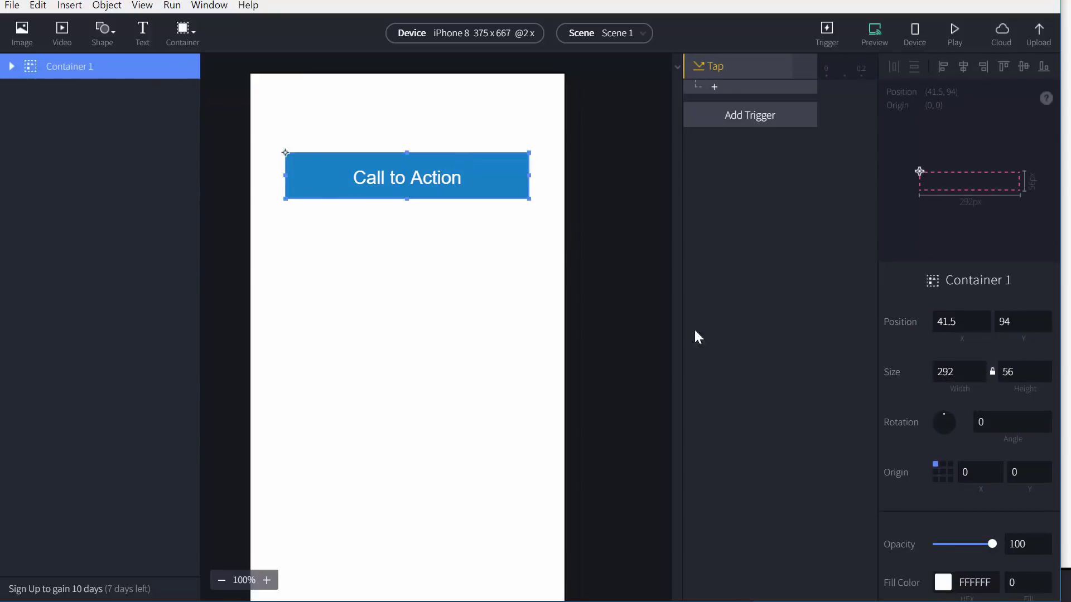
click(530, 248)
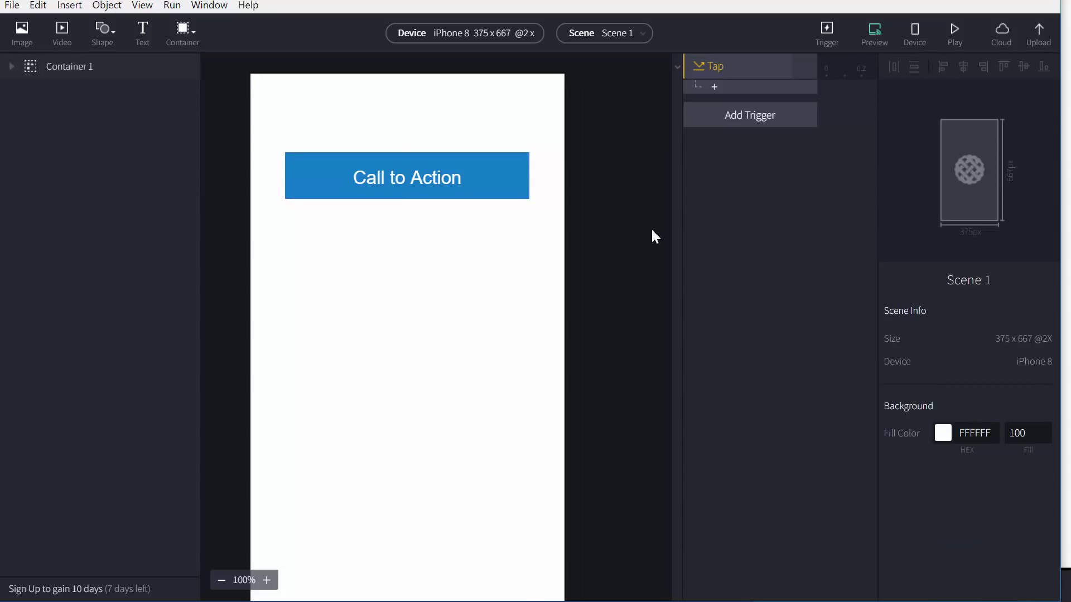
Assign Container 1 as the layer of the Tap trigger
click(745, 67)
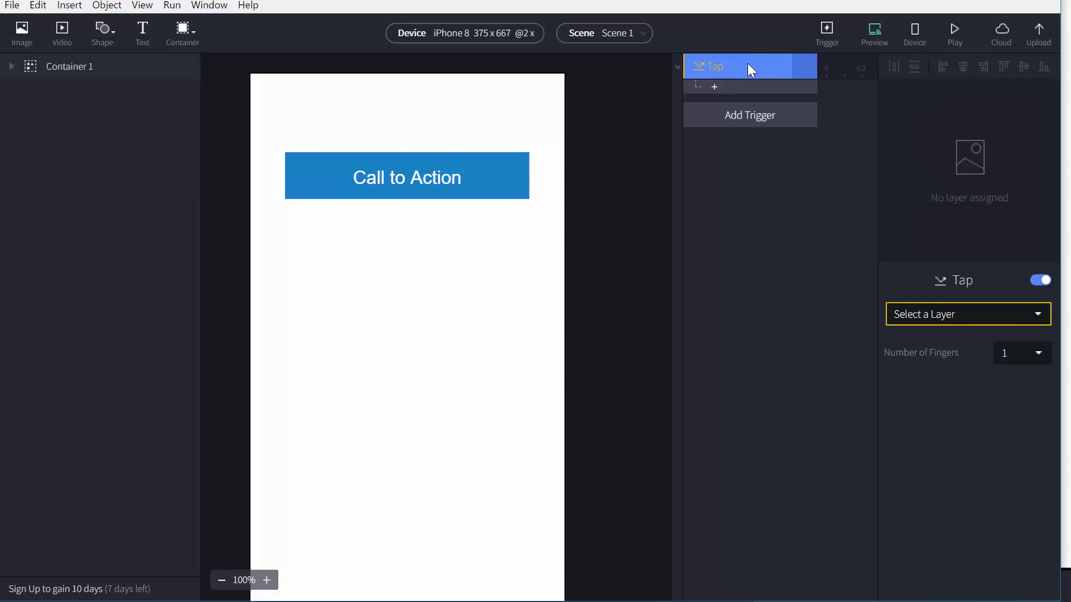
mouse_move(749, 66)
mouse_down()
mouse_move(751, 103)
mouse_move(736, 63)
mouse_up()
click(1009, 313)
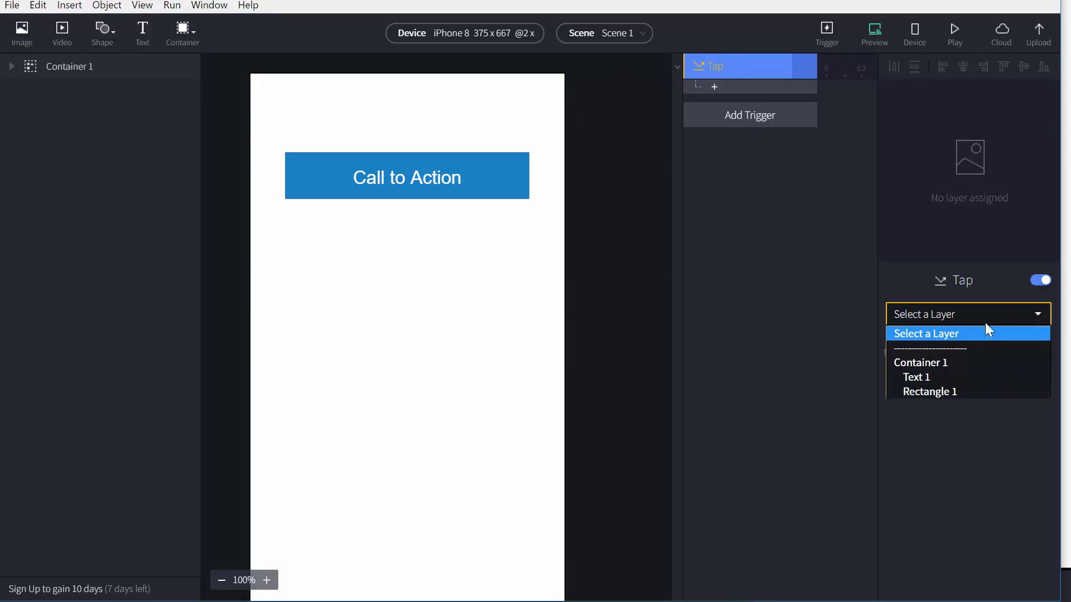
click(940, 364)
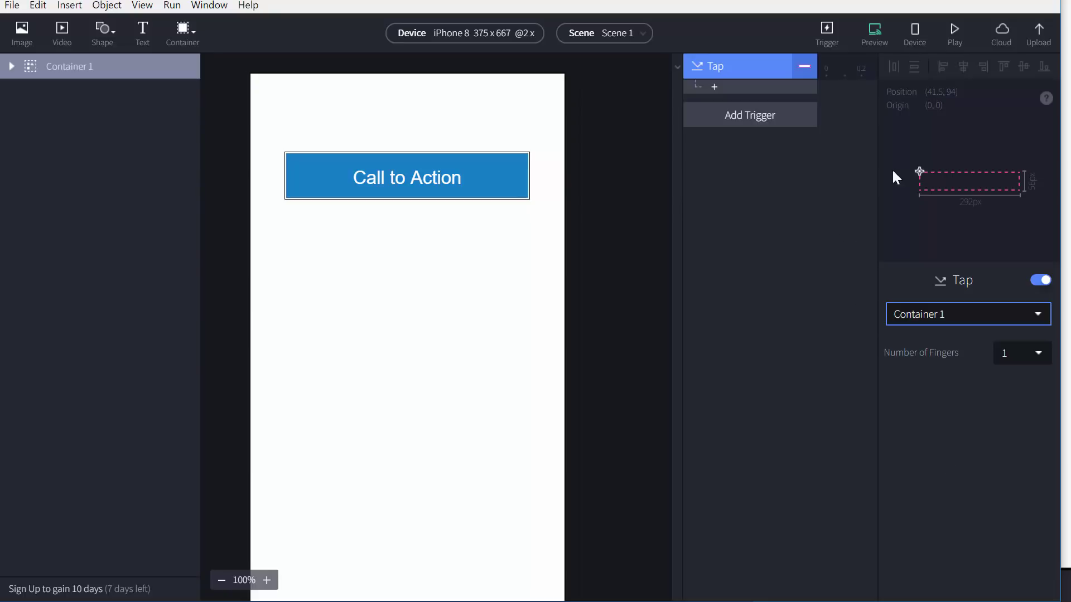
Test tapping the Call to Action button in the preview window and return to the editor
click(965, 40)
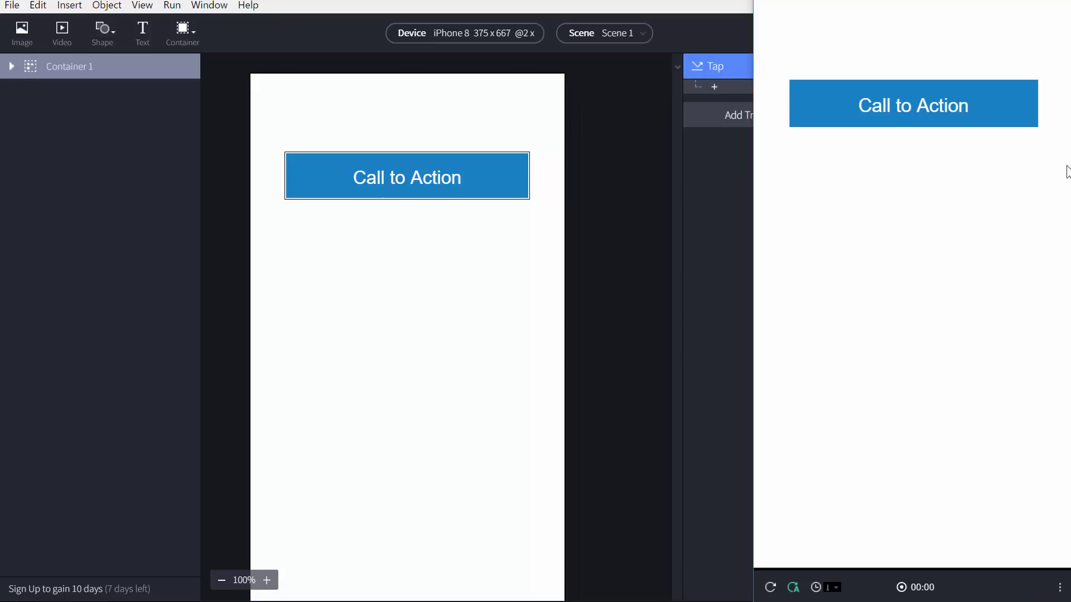
click(894, 109)
click(909, 106)
click(709, 178)
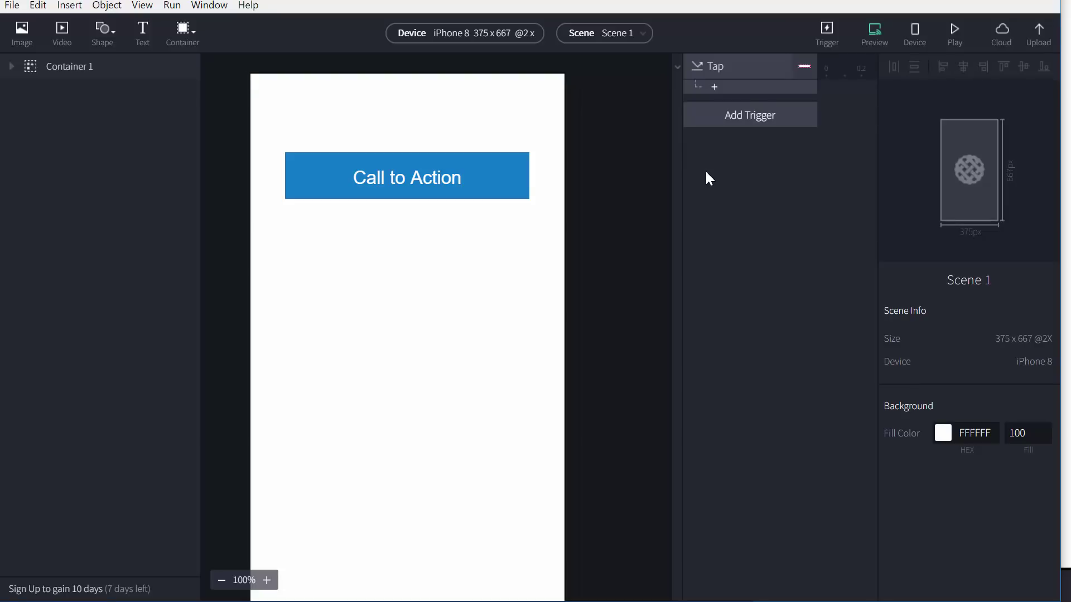
click(771, 67)
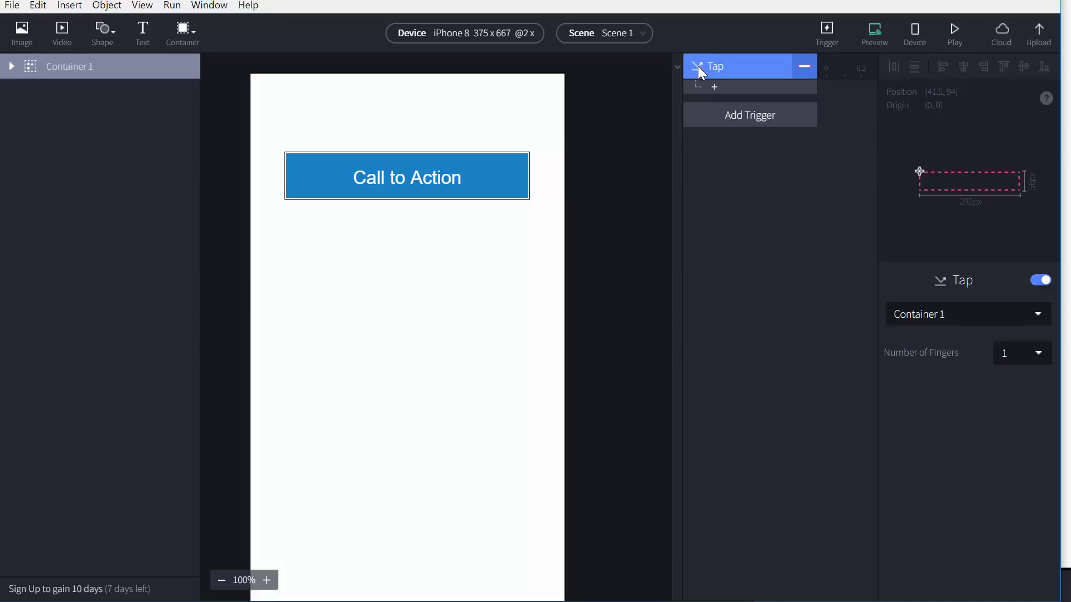
click(778, 237)
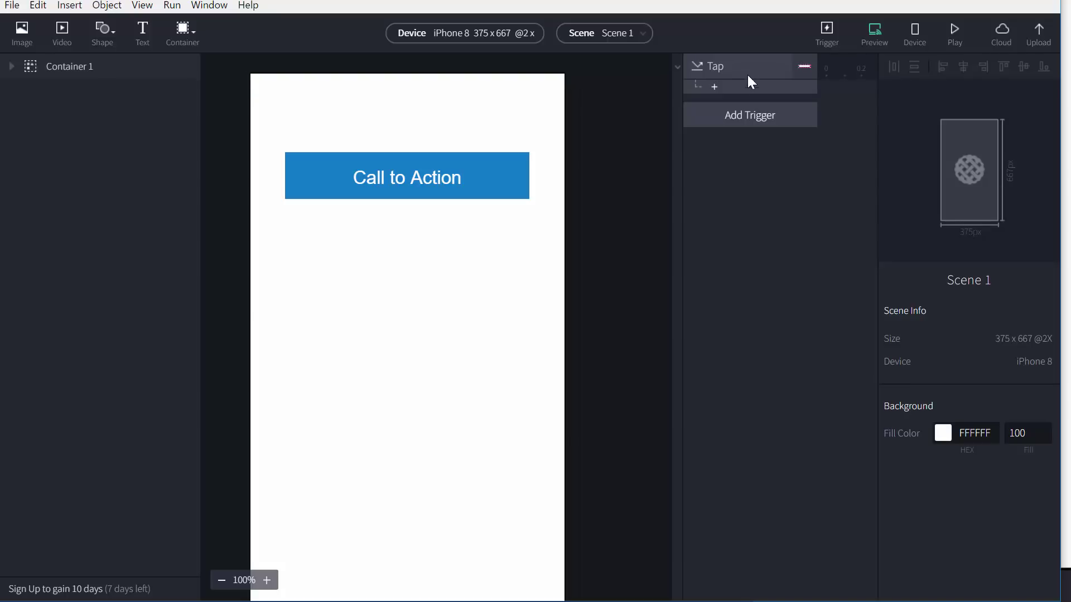
drag(747, 74, 725, 78)
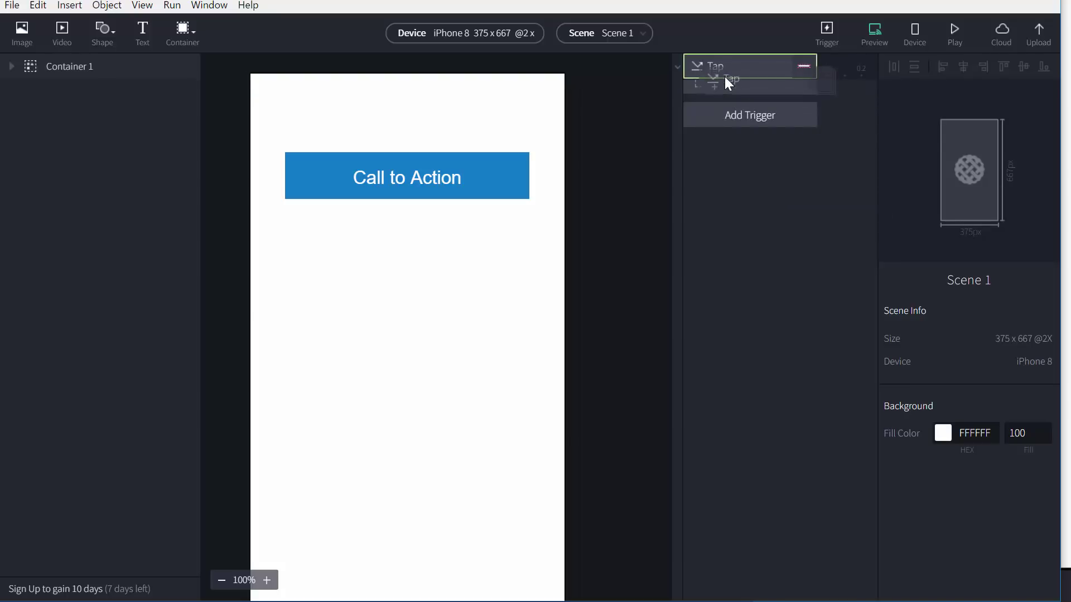
Try a Move response for Container 1 under the Tap trigger and delete it
click(720, 77)
click(714, 87)
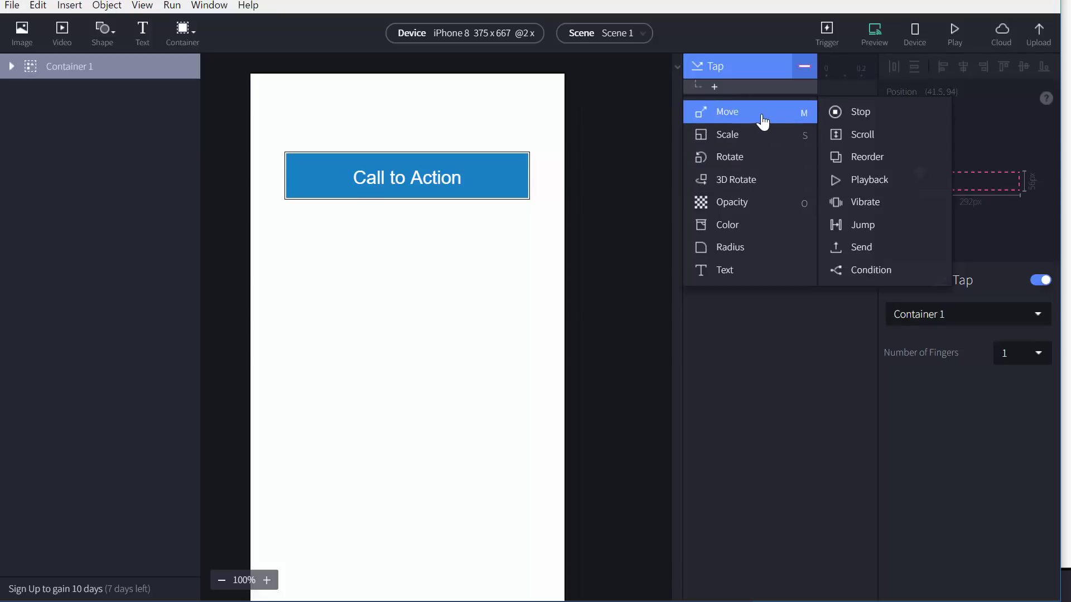
click(763, 120)
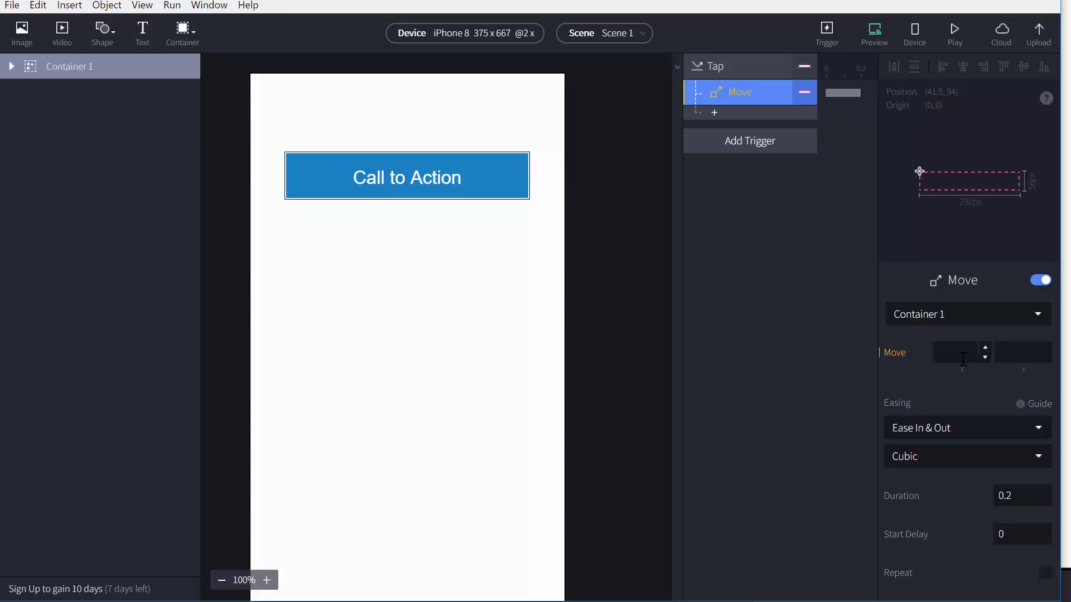
double_click(805, 92)
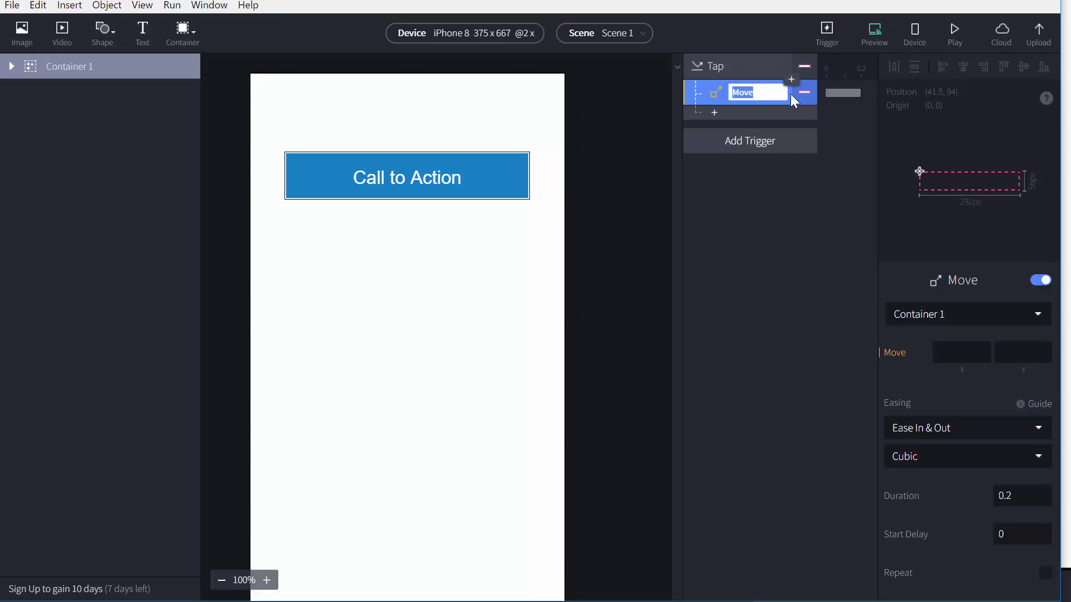
key(Return)
click(800, 96)
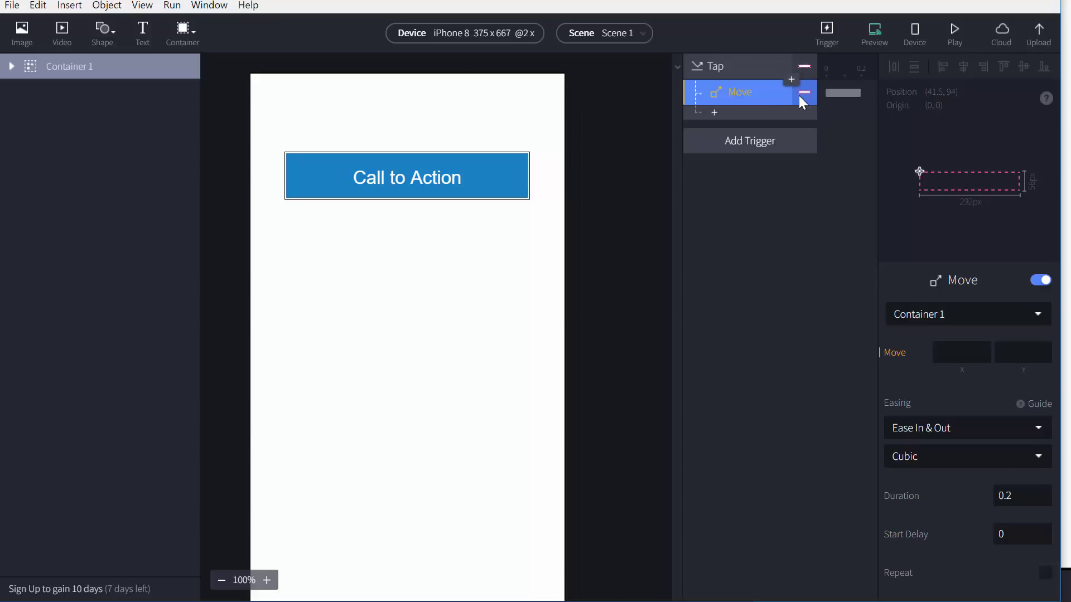
click(801, 95)
Add a Color response for Container 1 to the Tap trigger
click(752, 65)
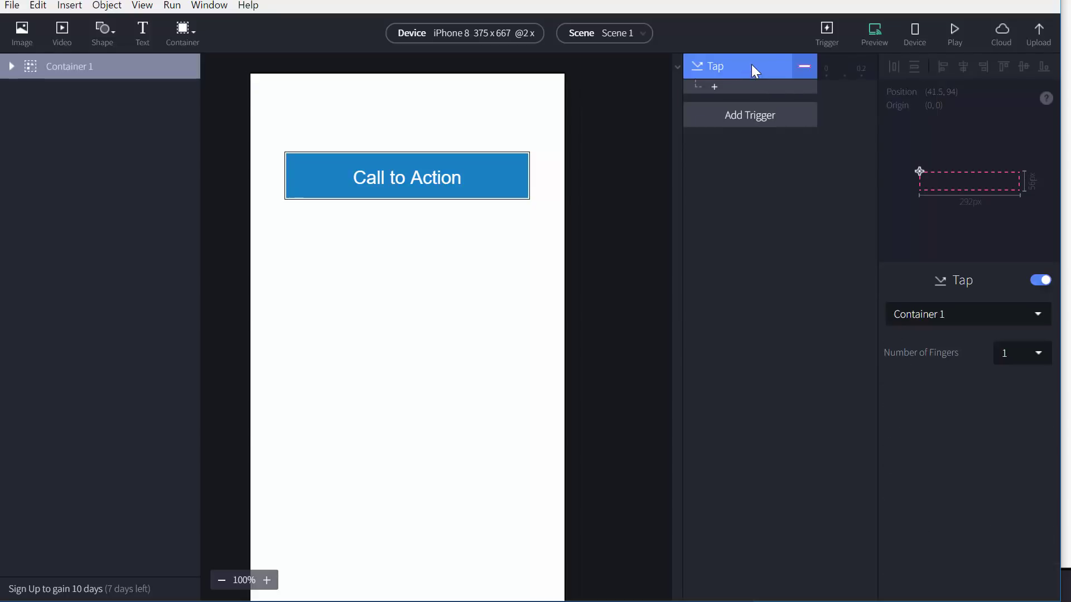
click(715, 87)
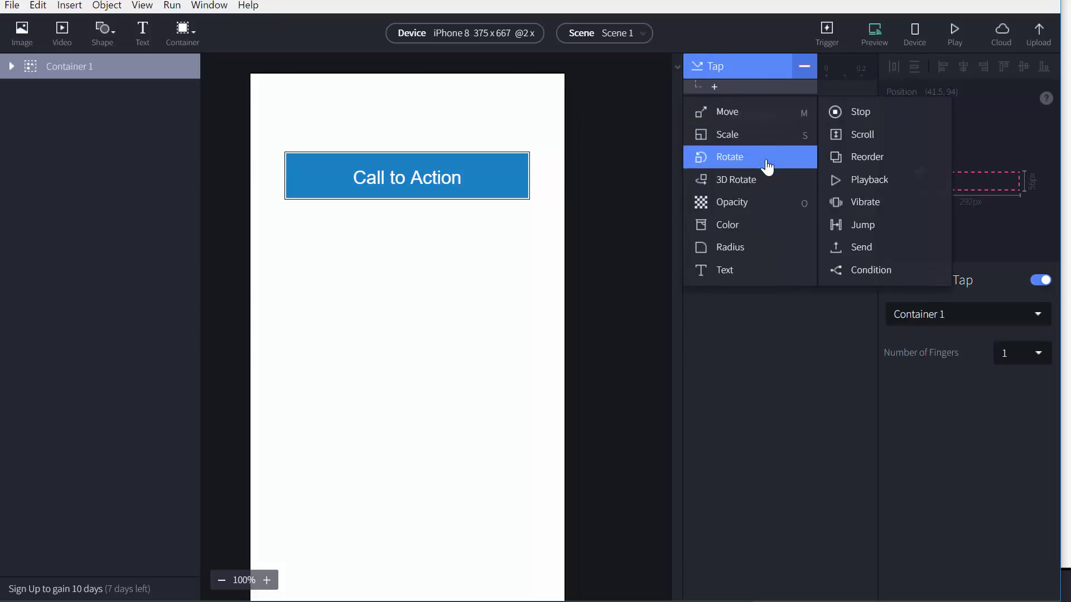
click(754, 233)
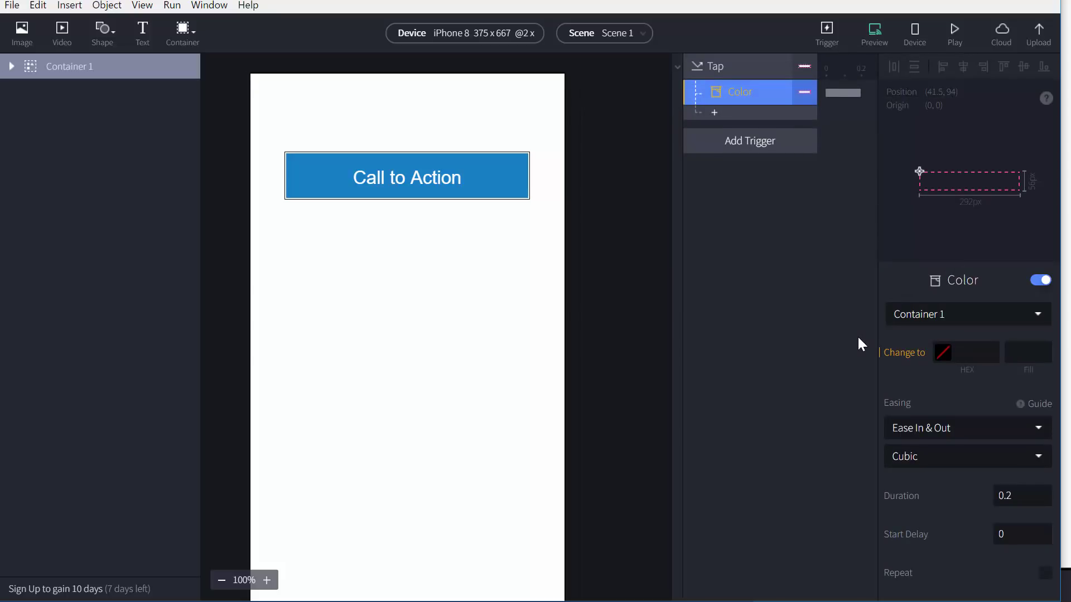
click(719, 64)
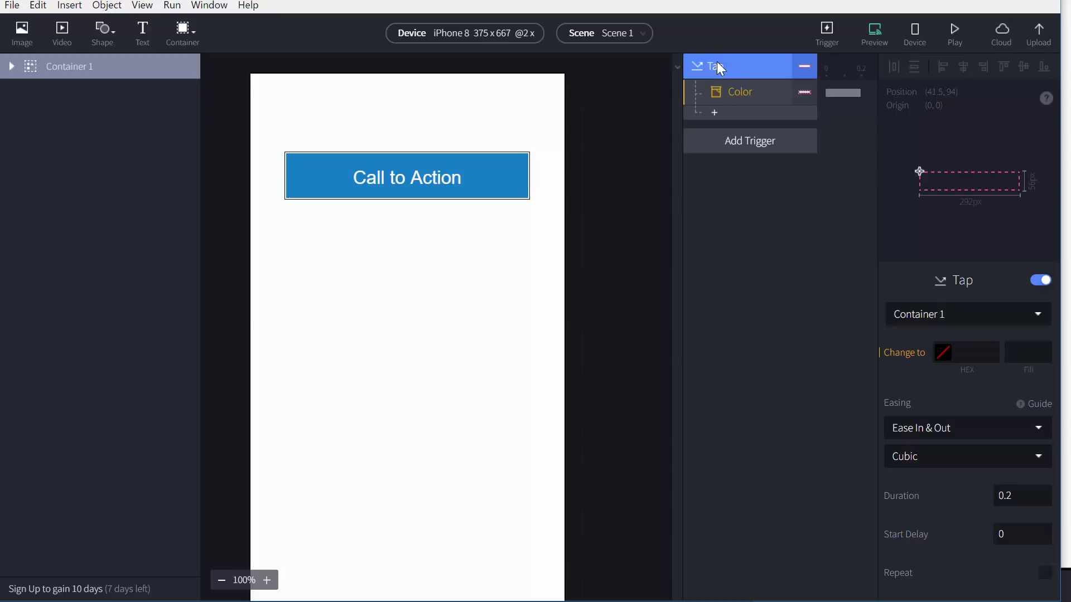
click(1040, 281)
click(1039, 281)
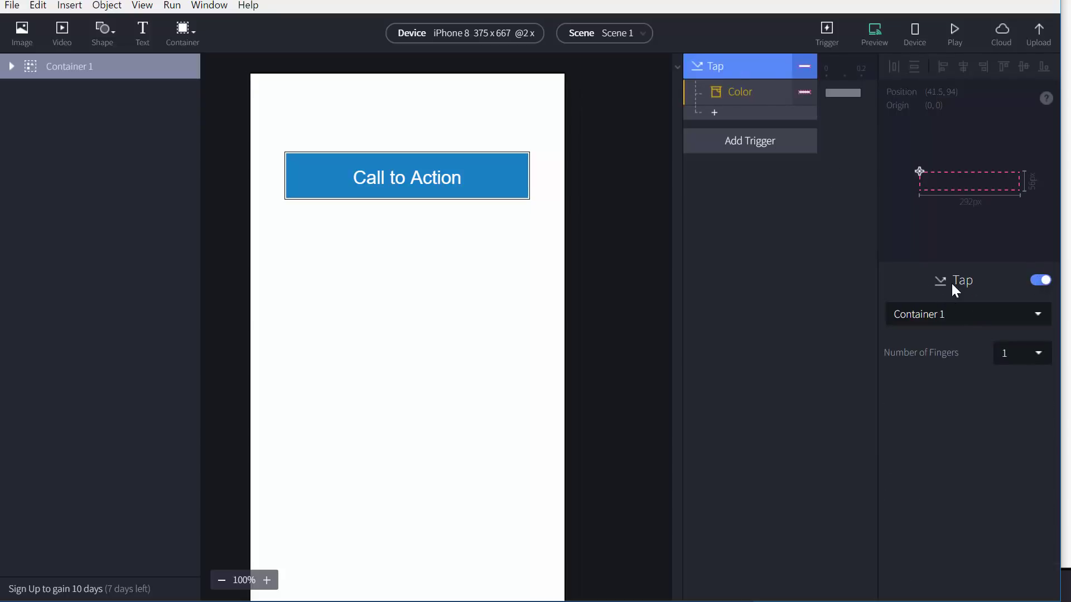
click(743, 95)
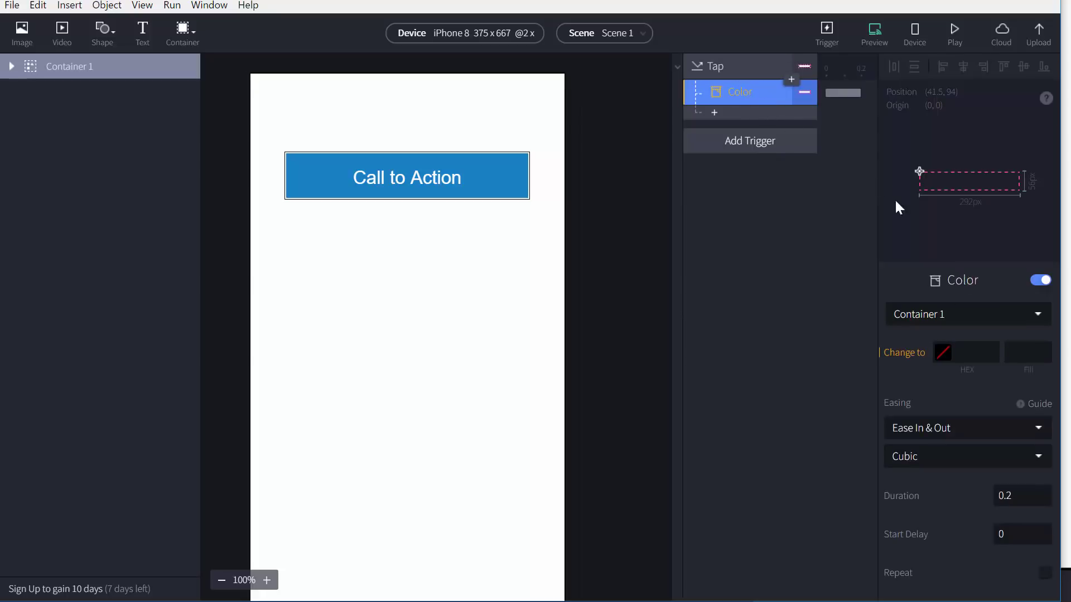
click(943, 348)
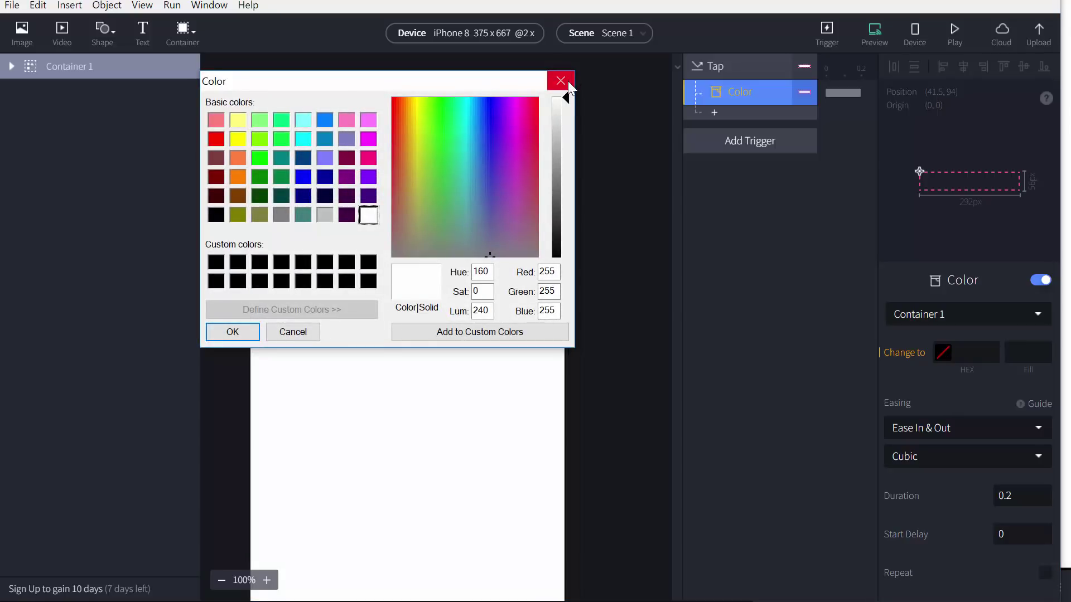
drag(515, 82, 701, 331)
click(748, 329)
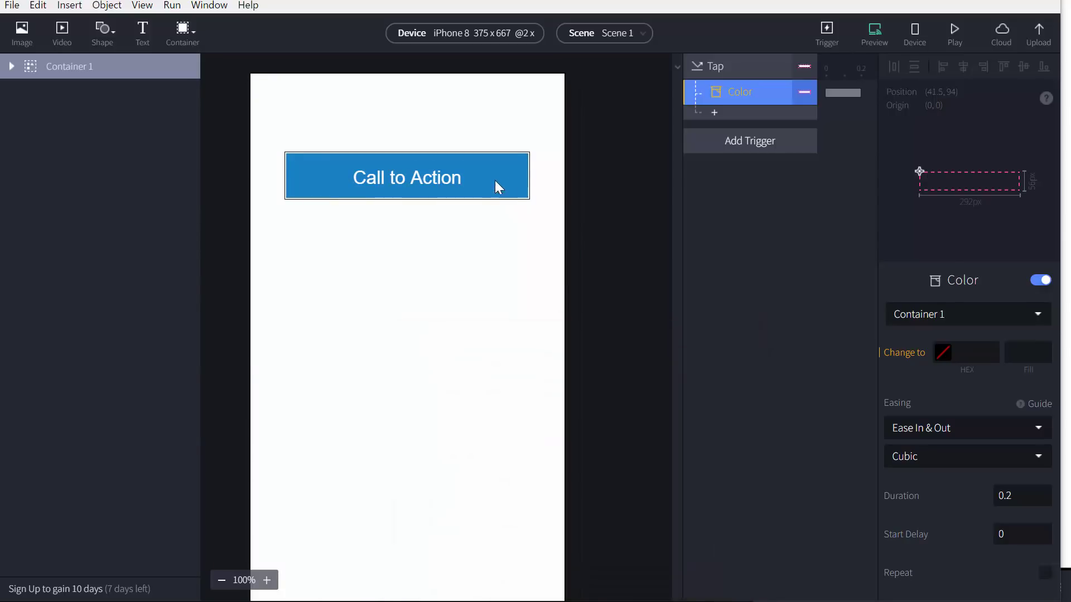
Copy the hex fill color of the blue Rectangle 1 inside Container 1 and deselect the layer
double_click(494, 180)
click(505, 124)
click(508, 156)
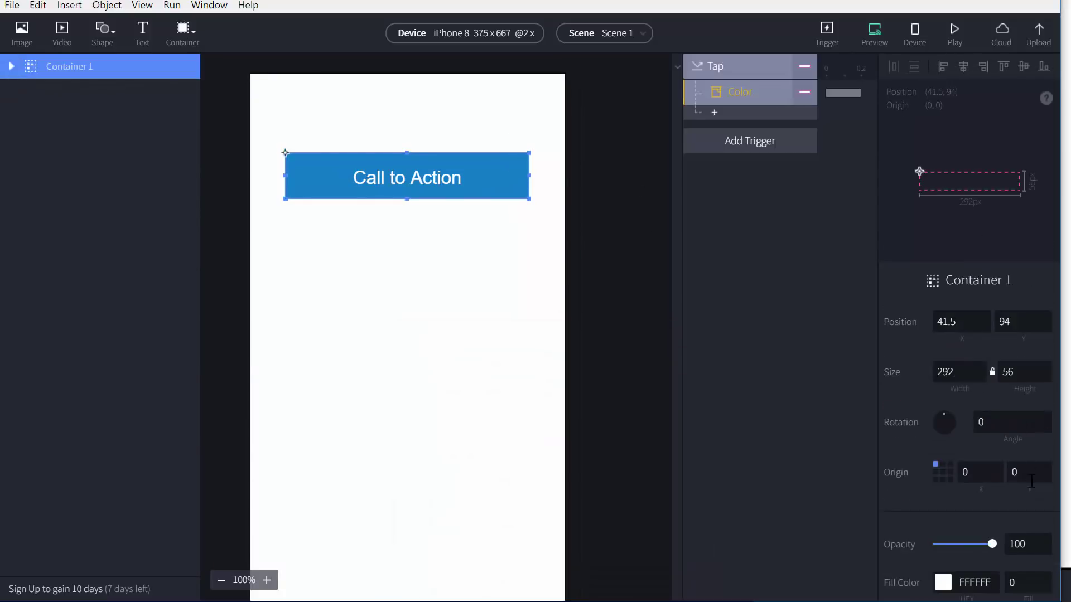
double_click(503, 154)
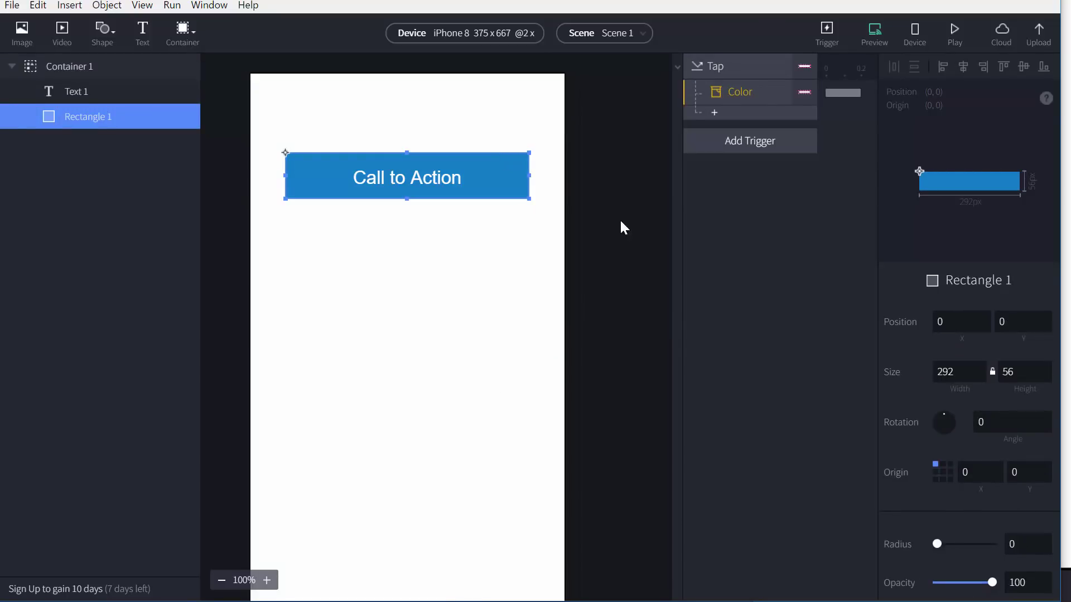
scroll(1001, 517, down, 1)
click(978, 445)
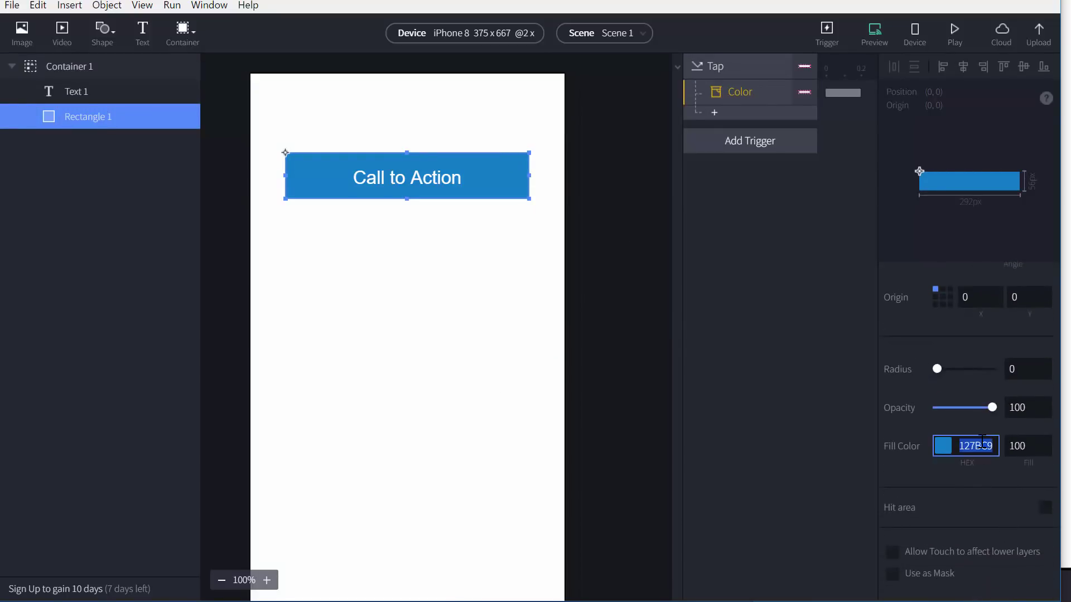
click(608, 229)
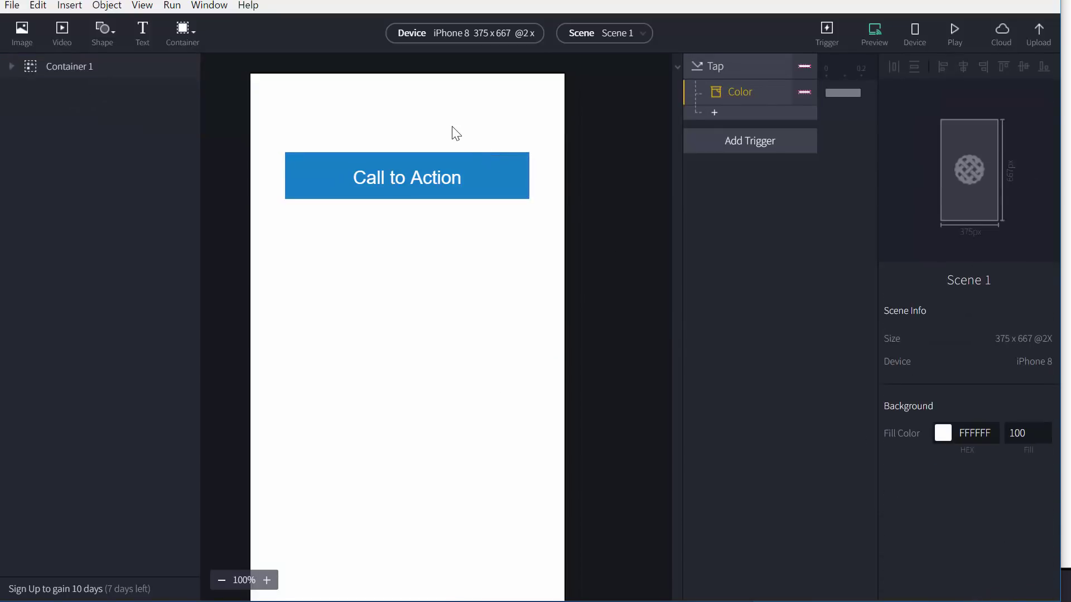
Set the target color of the Color response to 127BC9
click(744, 92)
click(985, 347)
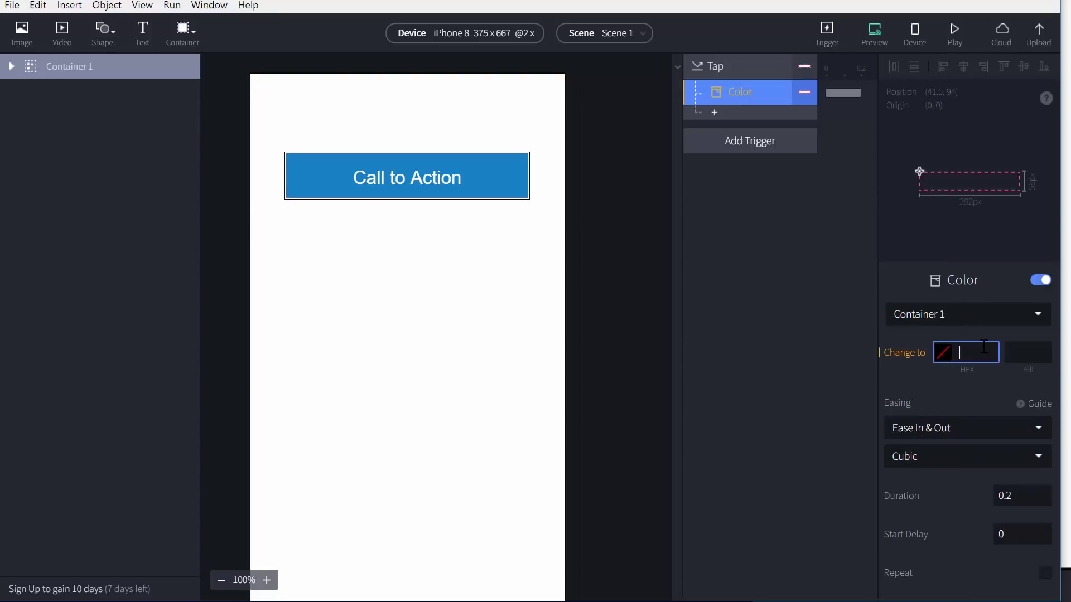
text(127BC9)
click(1026, 352)
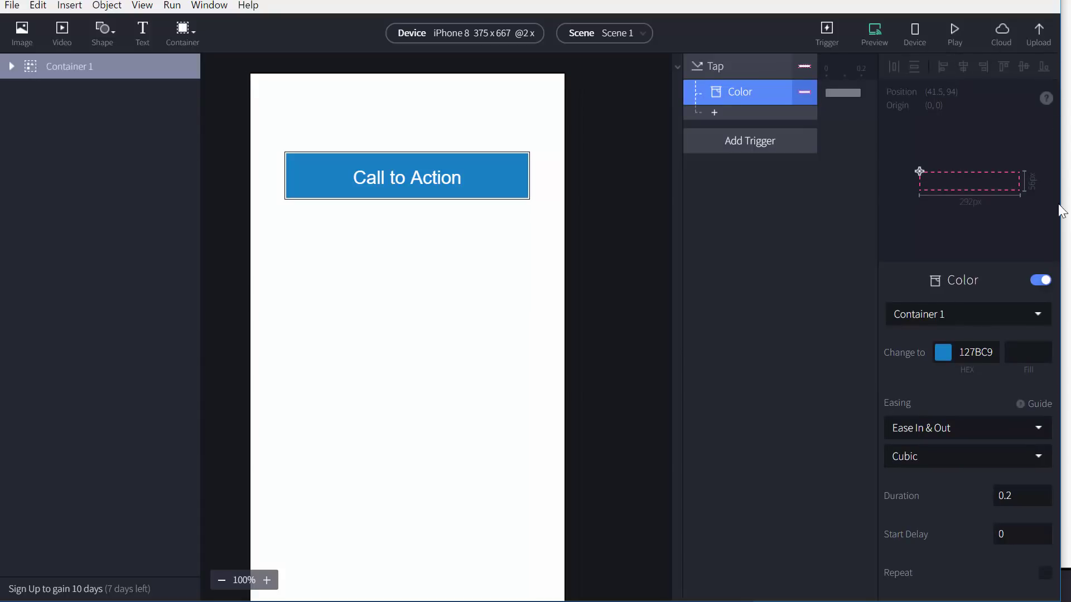
Narrow the editor window so the preview window behind it is exposed, and return to the editor
drag(1062, 35, 842, 36)
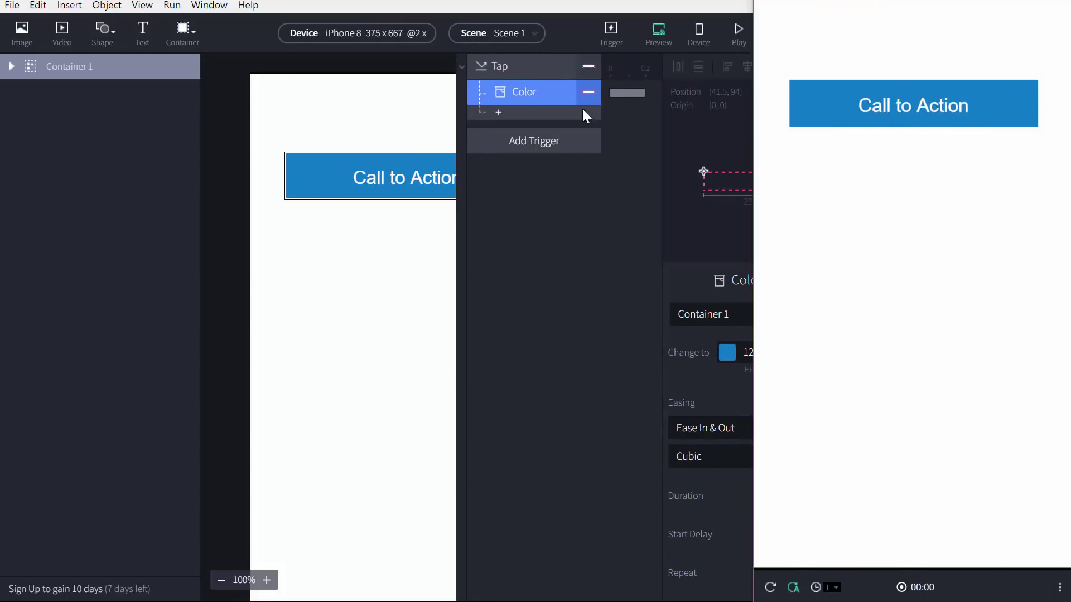
click(407, 256)
Darken the Color response's target color to 0D5993
click(520, 94)
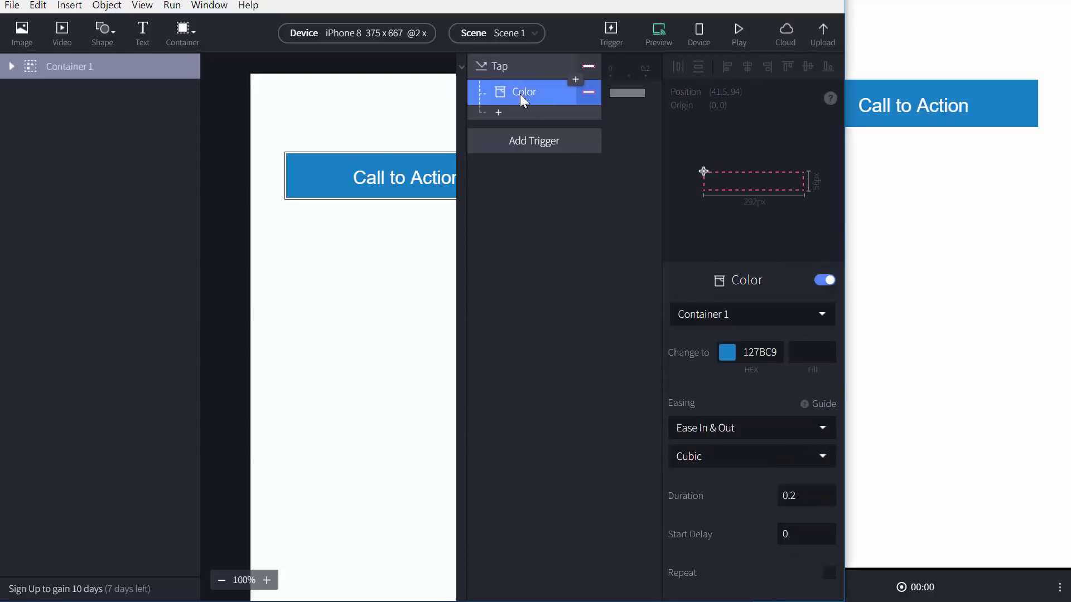
click(727, 352)
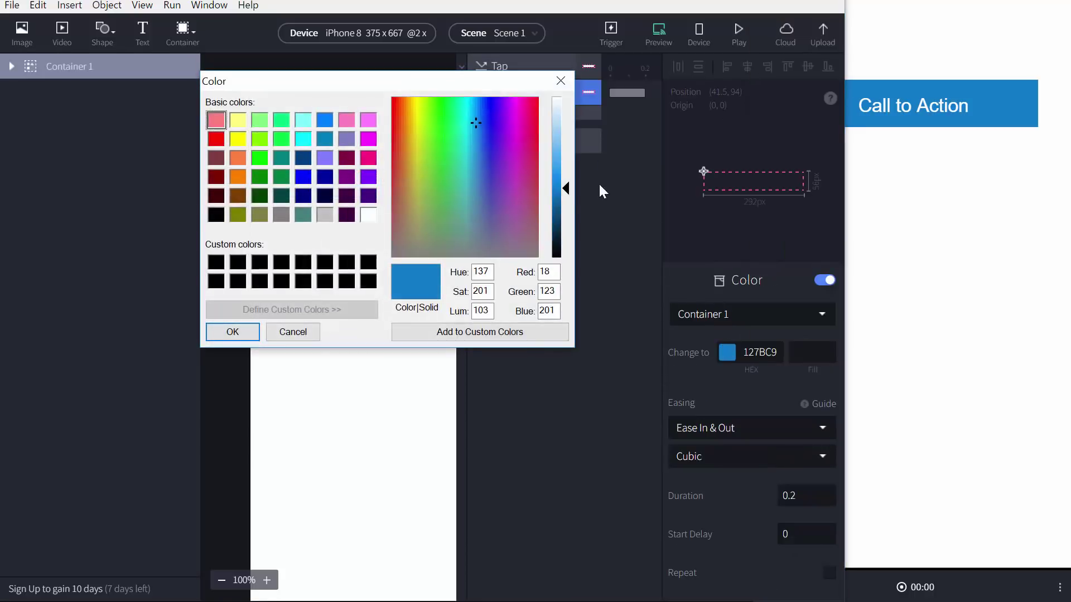
mouse_move(565, 191)
mouse_down()
mouse_move(565, 170)
mouse_move(565, 208)
mouse_up()
click(232, 332)
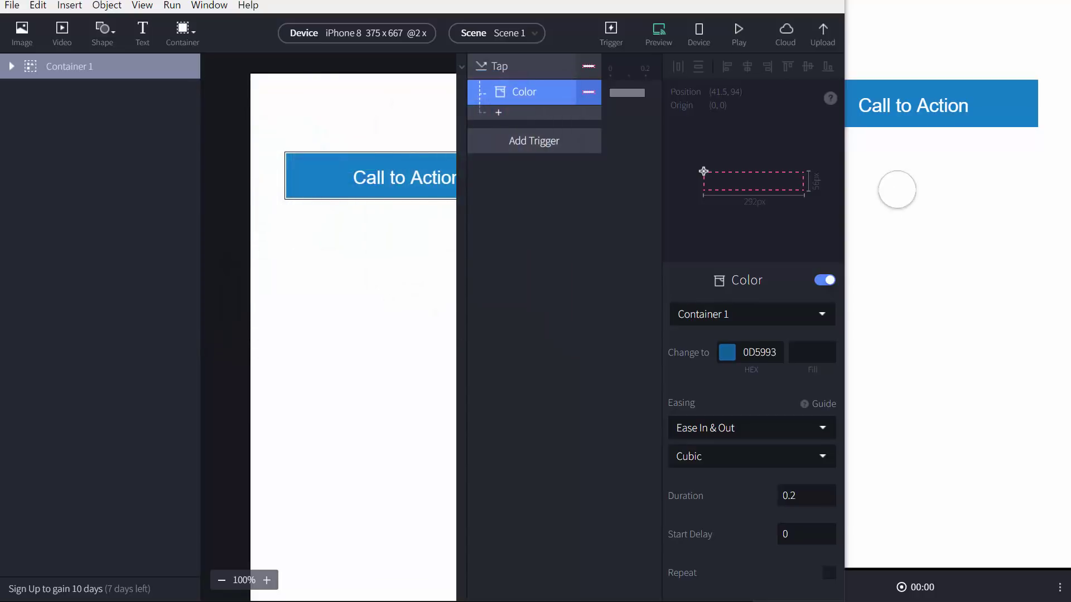
Test the Call to Action button in the preview window and return to the Color response's settings
click(749, 40)
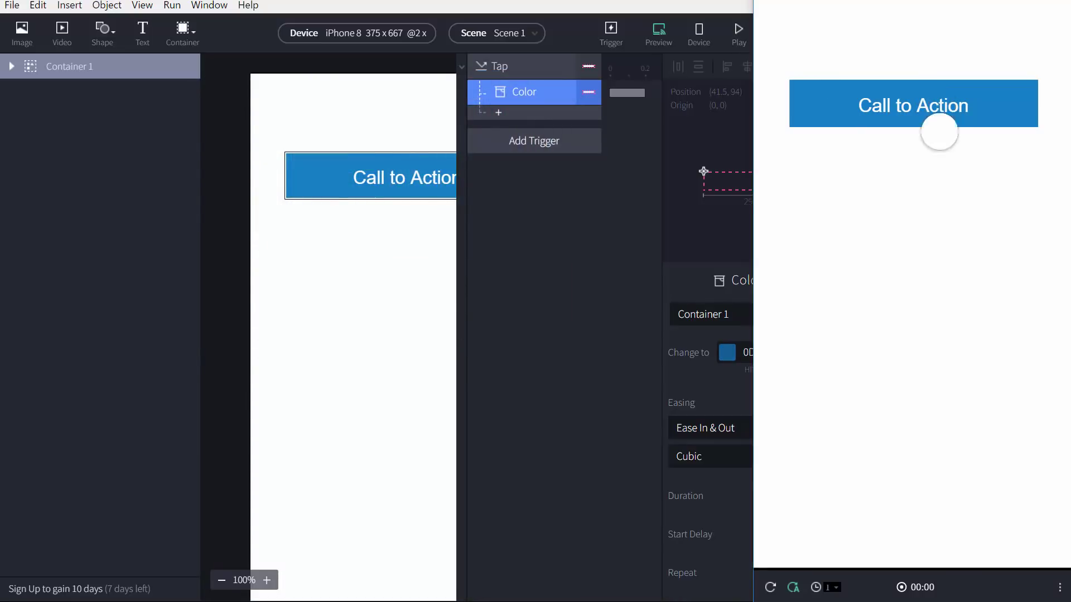
click(540, 270)
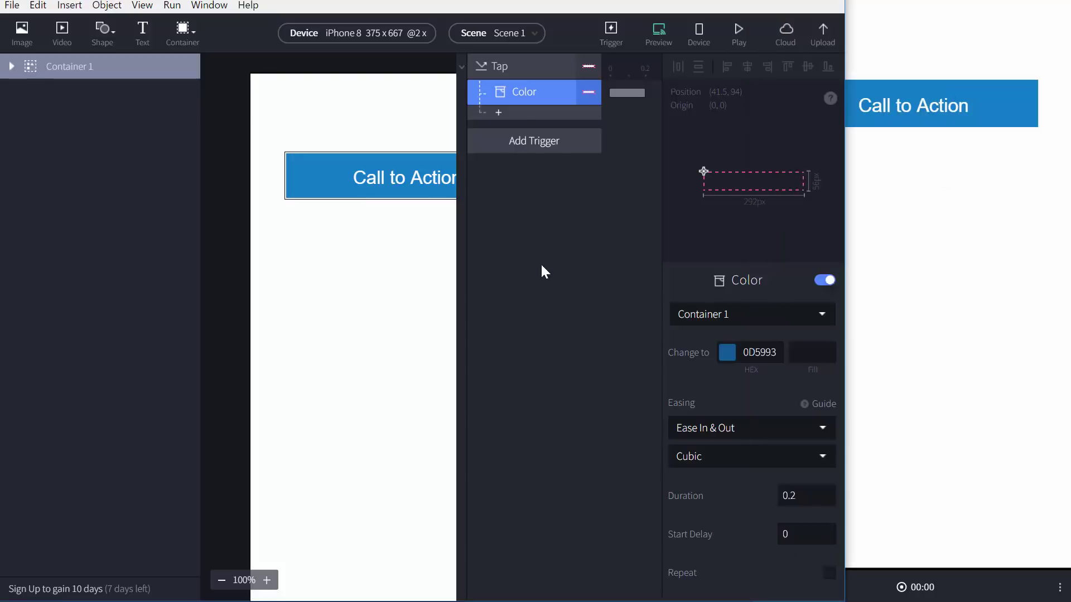
click(530, 92)
Try 127BC9 as the Color response's fill opacity and leave the value at 3
click(818, 352)
text(127BC9)
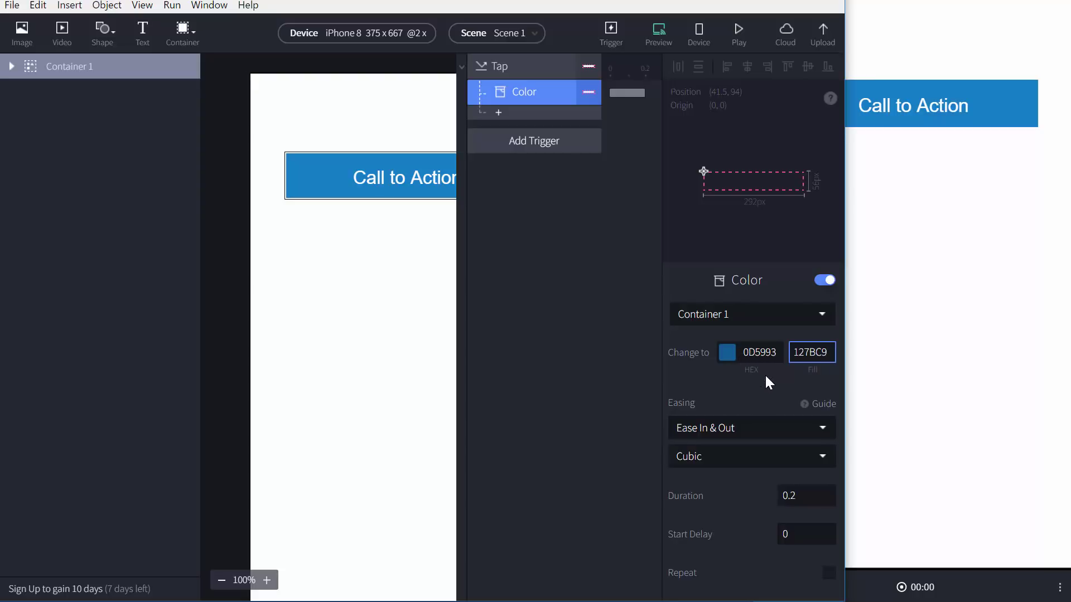
key(ctrl+z)
click(818, 357)
click(830, 348)
click(830, 348)
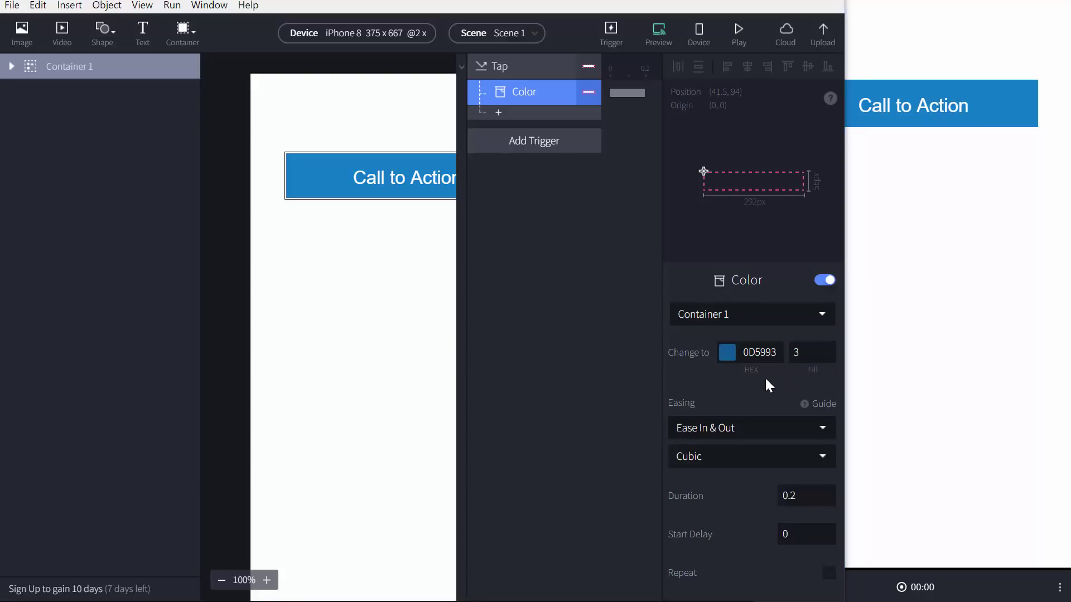
key(ctrl+s)
key(Escape)
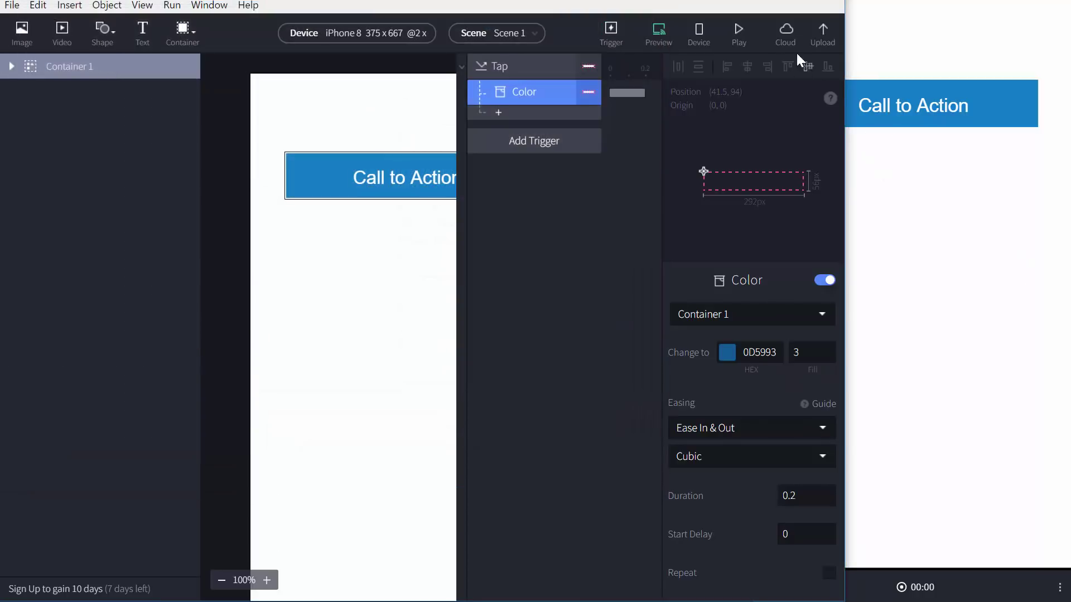
Check the Call to Action button in the preview again and return to the editor
click(739, 38)
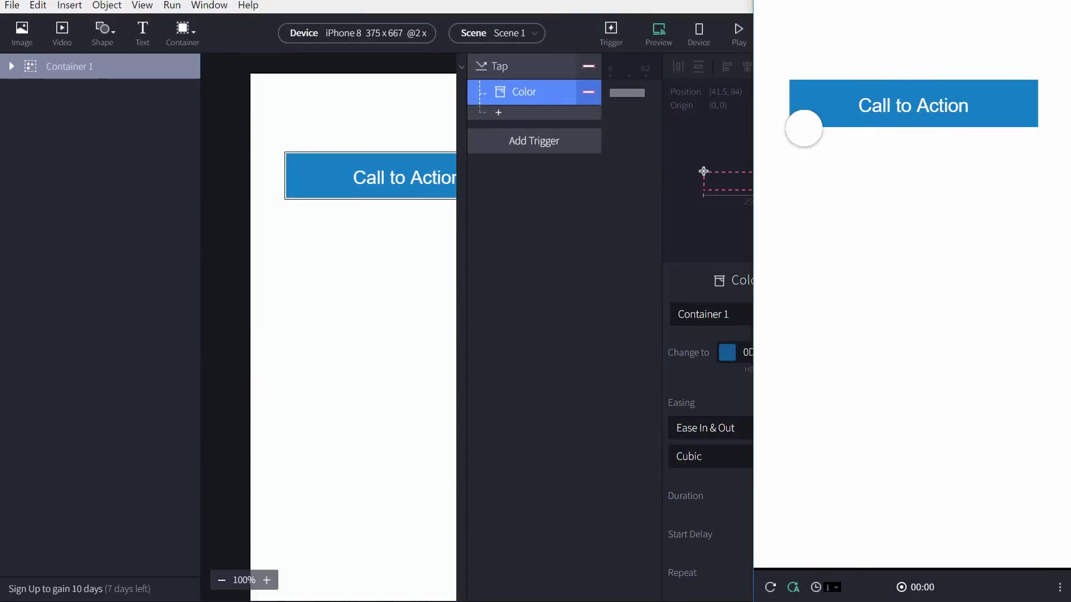
click(585, 289)
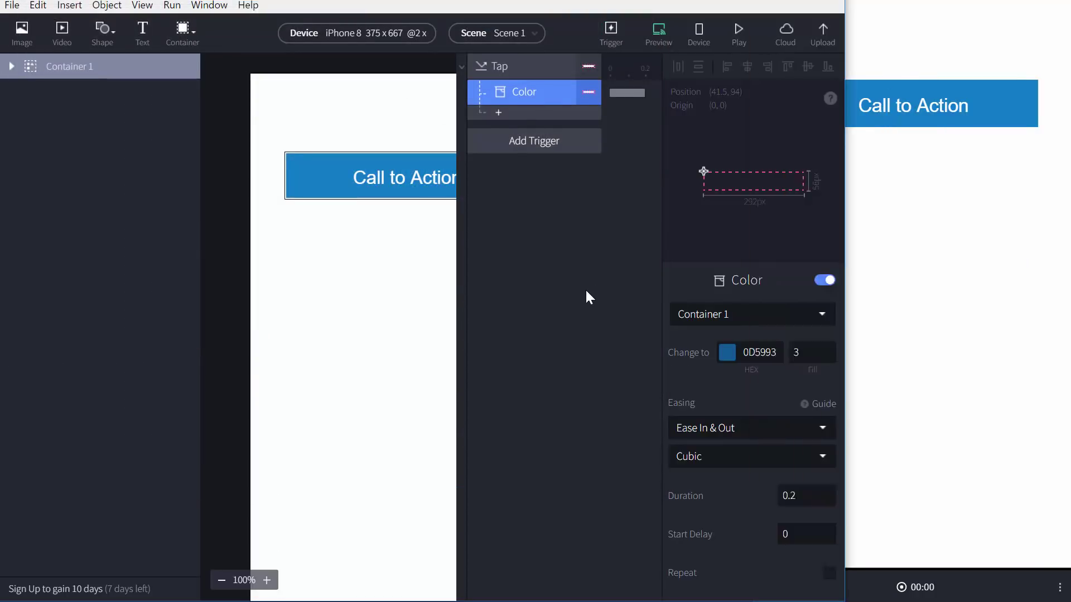
Assign Rectangle 1 as the layer of the Color response and test tapping the button in the preview
click(330, 182)
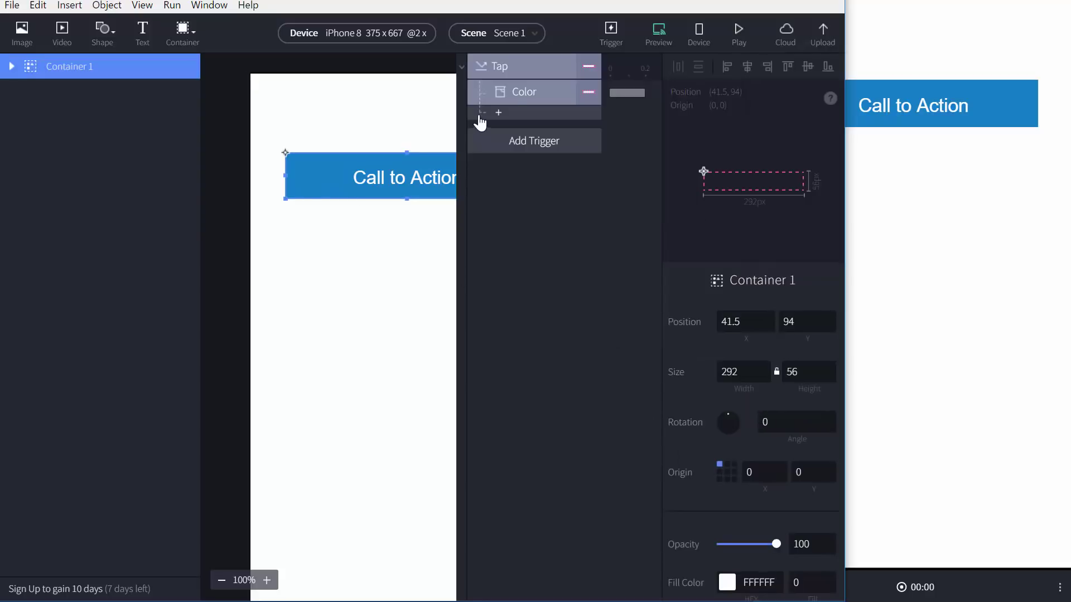
click(519, 93)
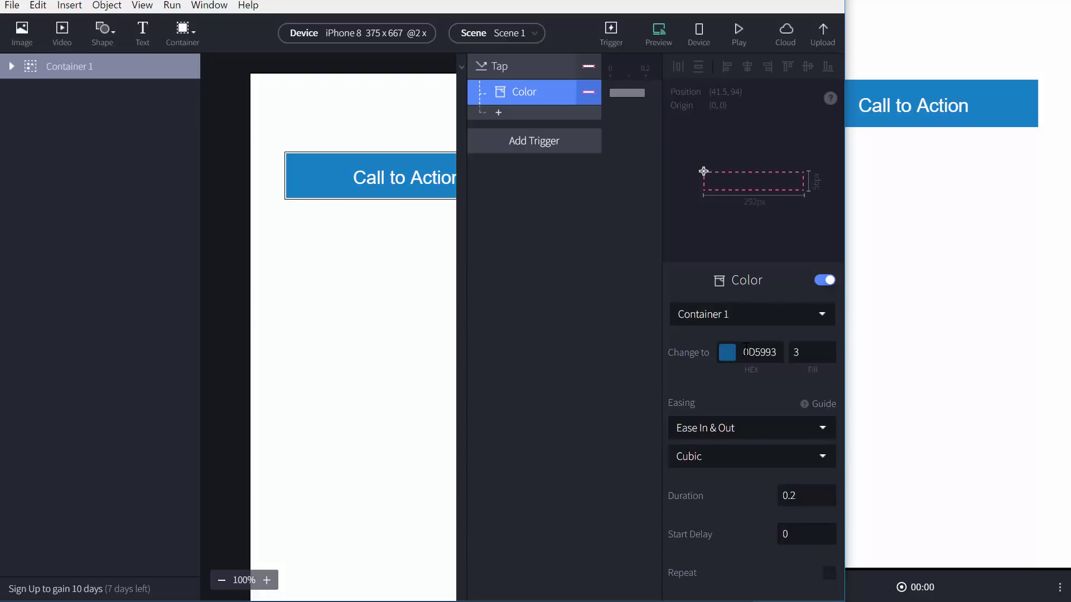
click(724, 316)
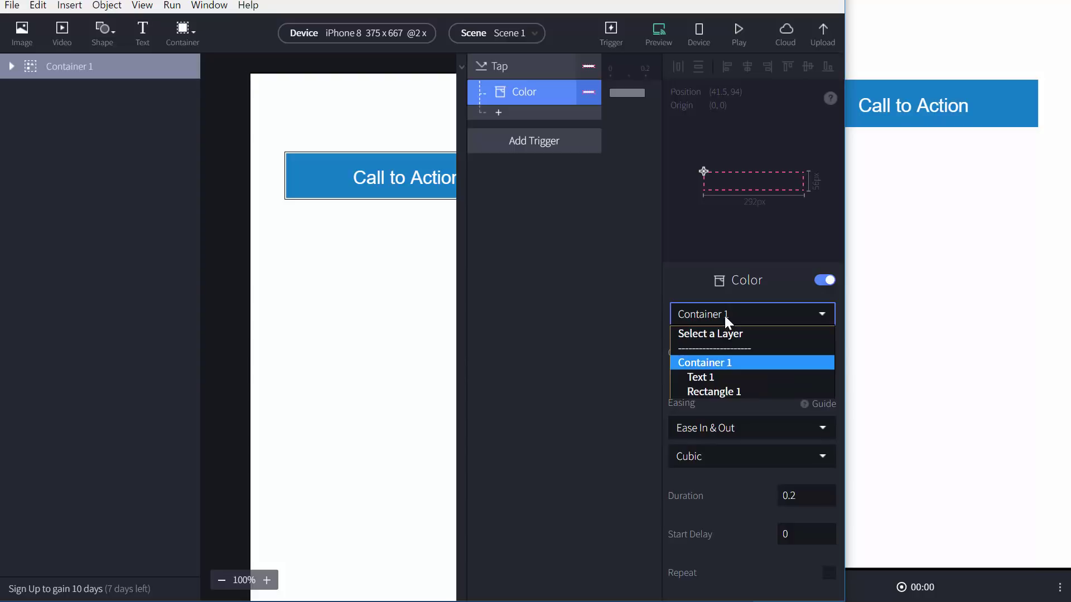
click(718, 385)
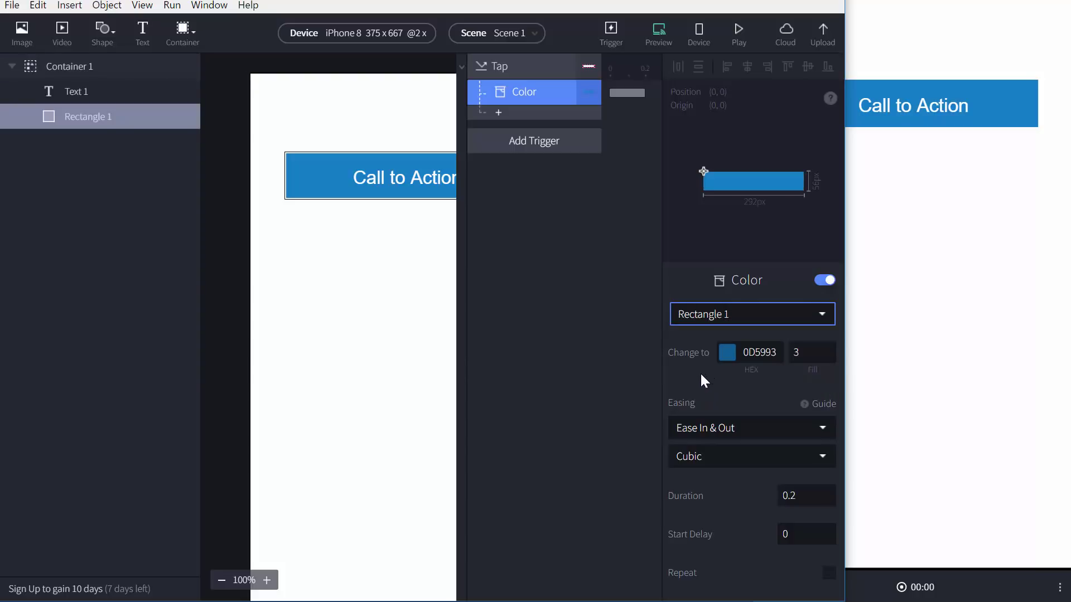
click(976, 115)
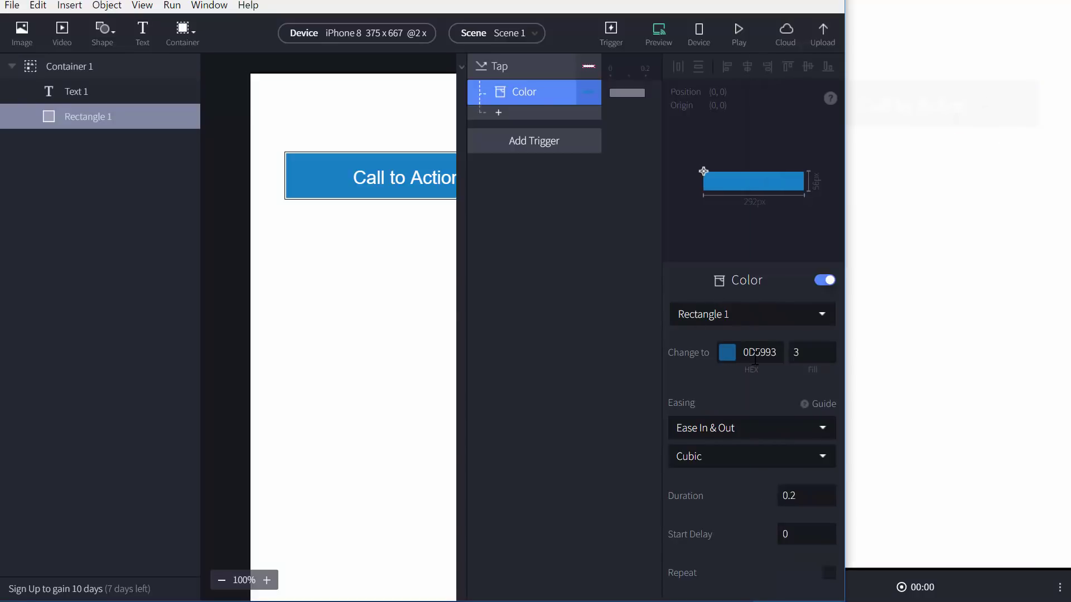
Try 127BC9 as the Color response's fill opacity, clear its target color and go back to the preview
click(792, 356)
text(127BC9)
key(ctrl+z)
key(shift+Tab)
key(ctrl+c)
click(928, 289)
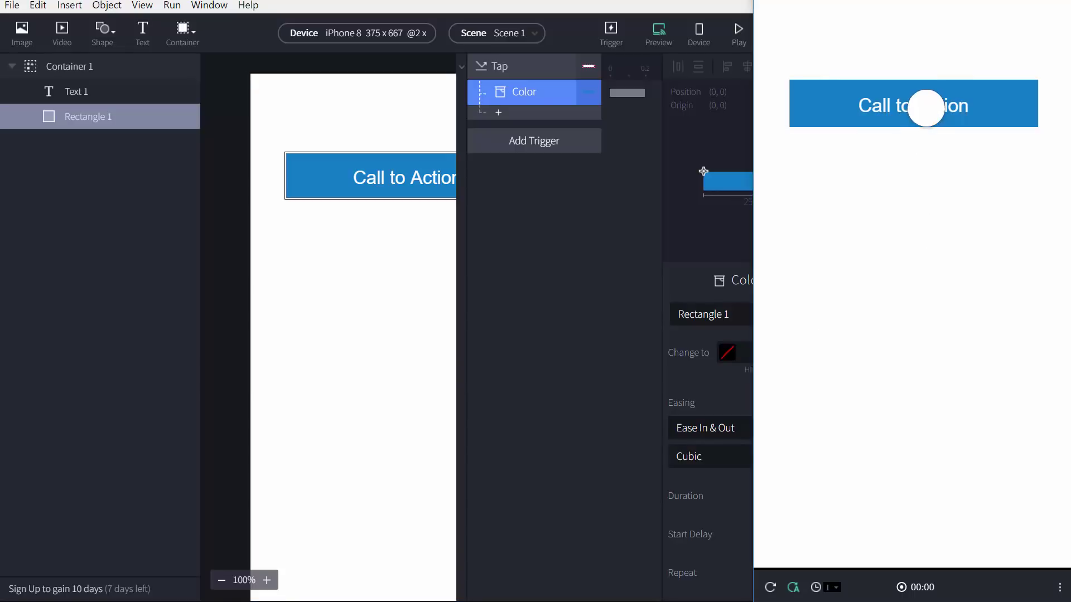
Clear the Color response's fill opacity and check the Call to Action button in the preview
click(695, 350)
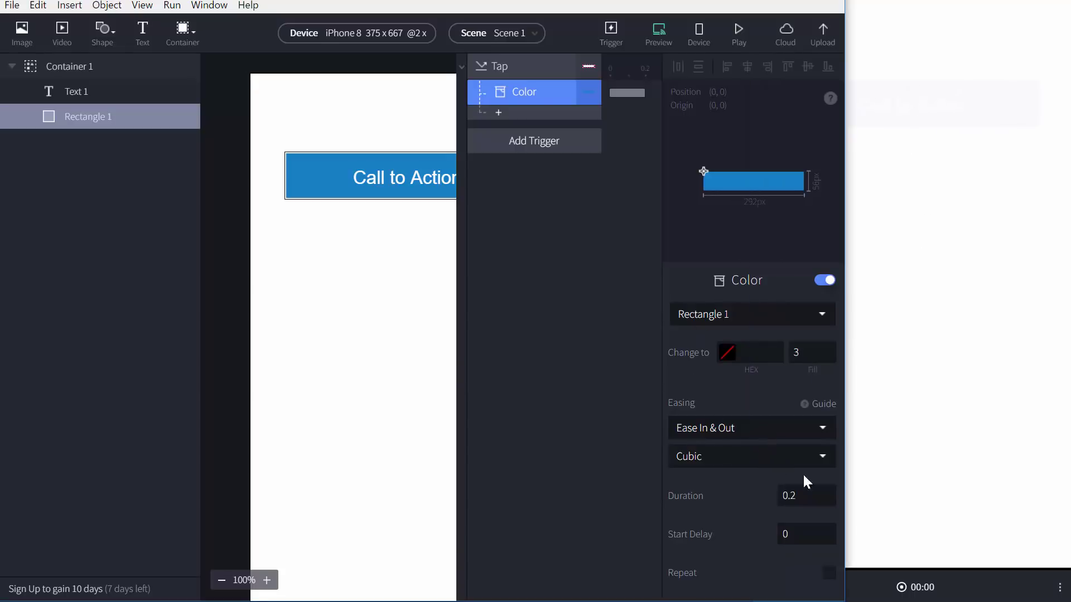
click(796, 352)
key(BackSpace)
key(Return)
click(927, 227)
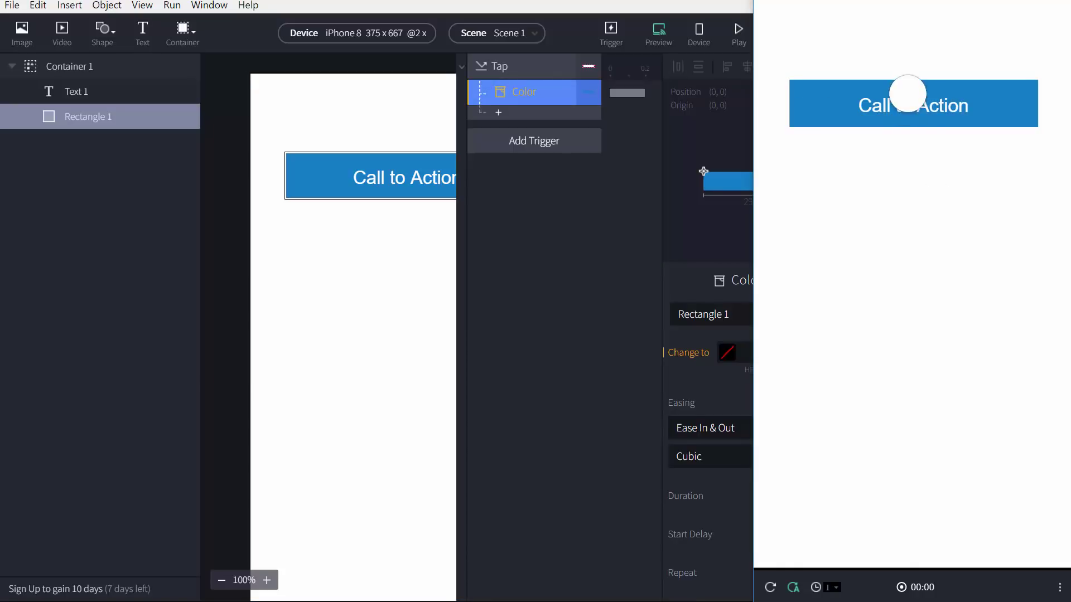
Set the target color of the Tap trigger's Color response to 0D5993
click(731, 367)
click(729, 354)
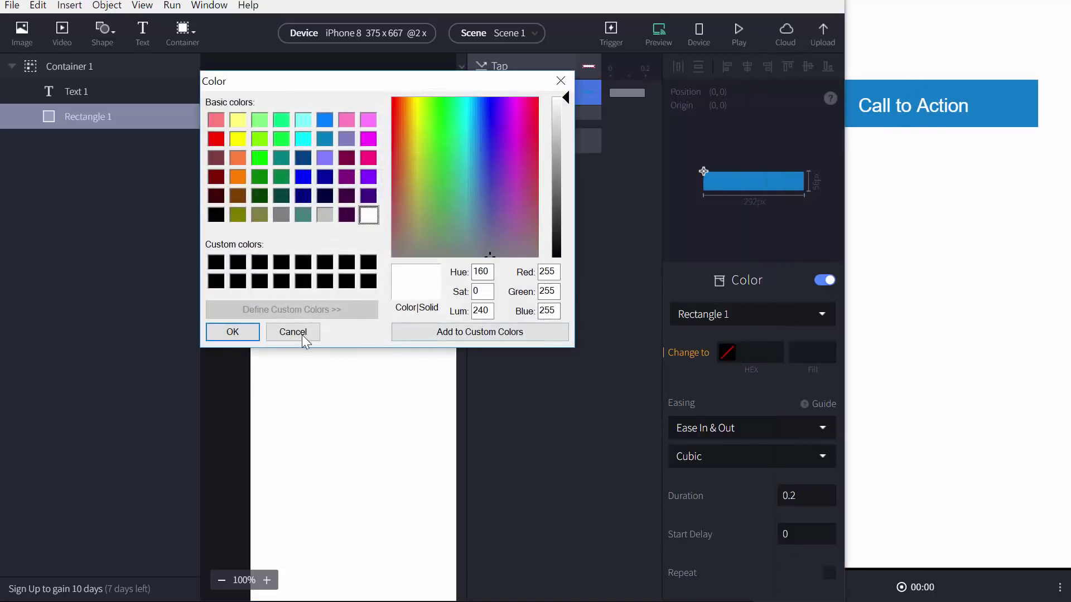
click(304, 339)
key(ctrl+v)
key(Return)
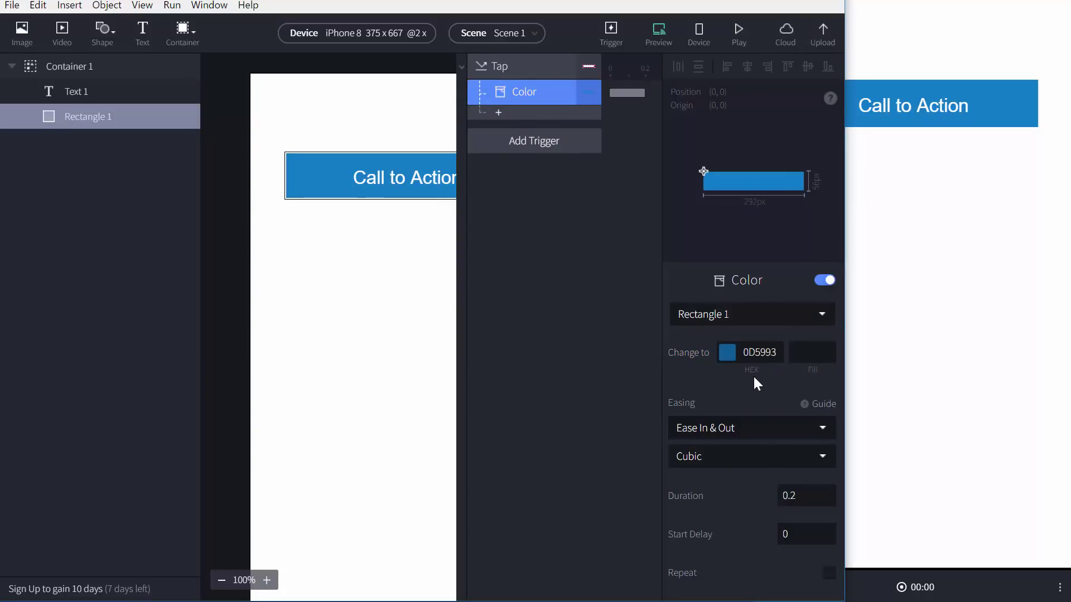
click(728, 352)
click(728, 352)
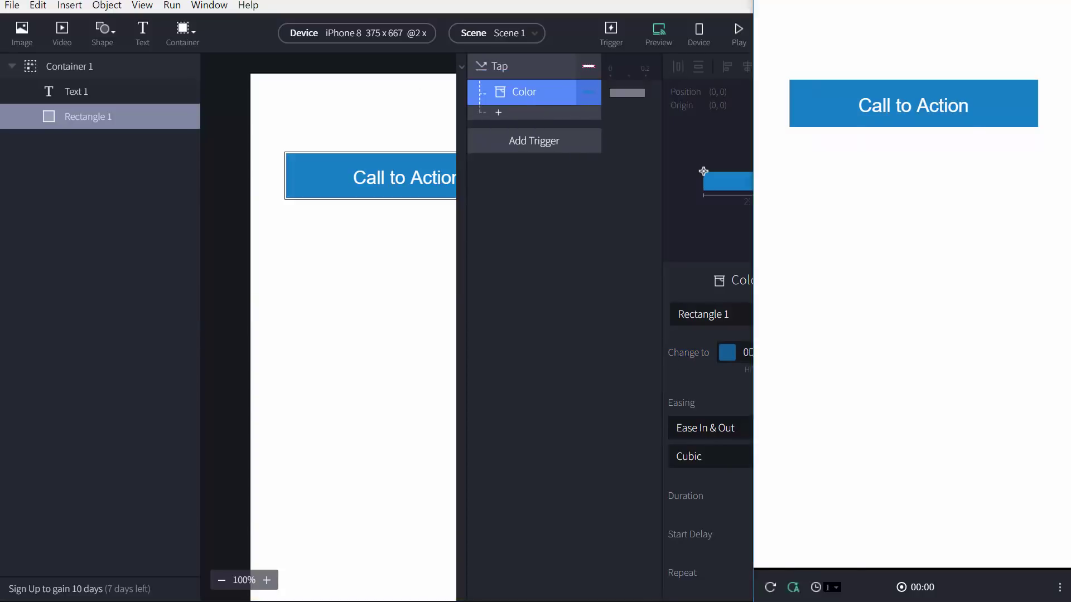
Test tapping the Call to Action button in the preview, restart the preview and tap the button again
click(842, 106)
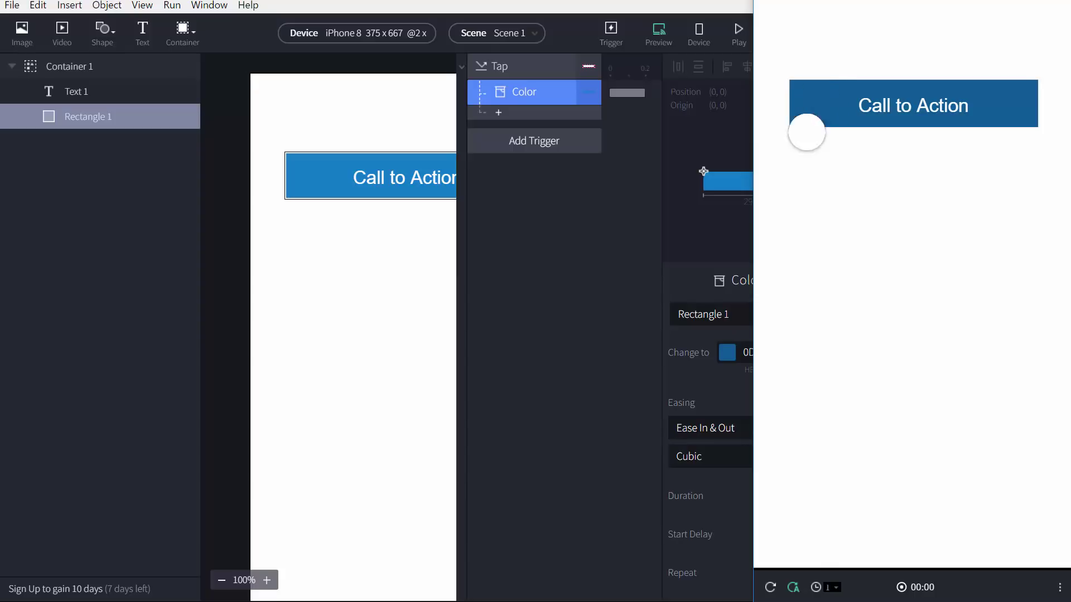
click(770, 588)
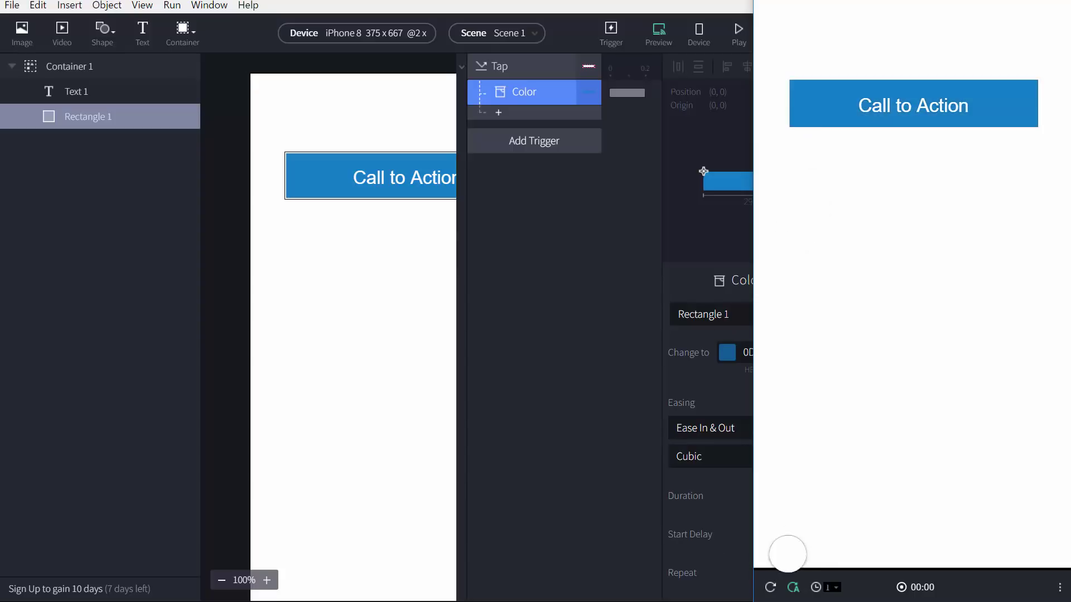
click(832, 110)
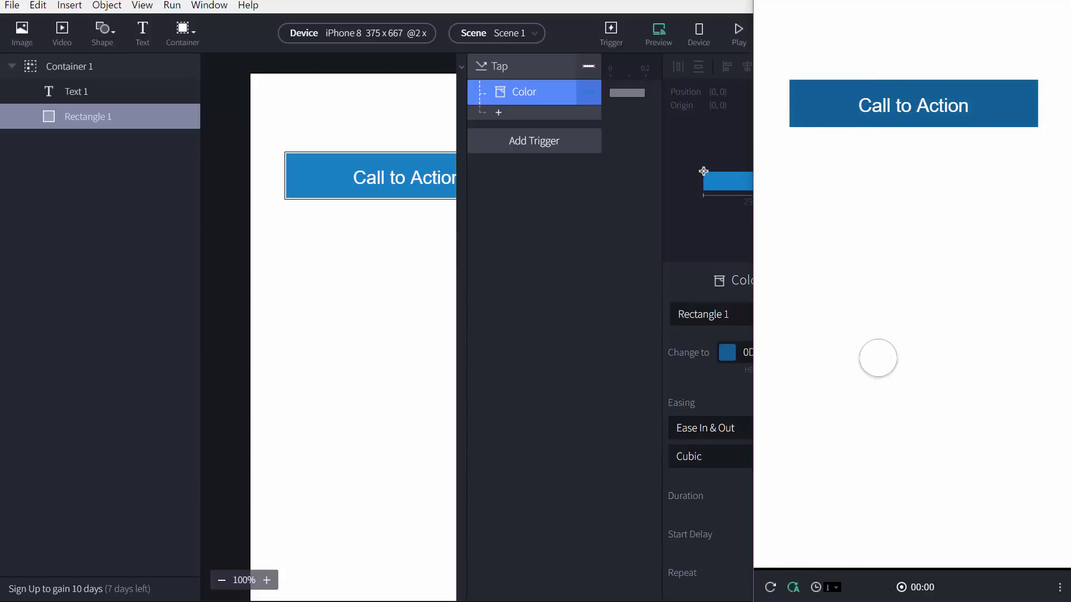
click(628, 244)
Turn the Tap trigger off and on again and inspect its layer setting
click(505, 66)
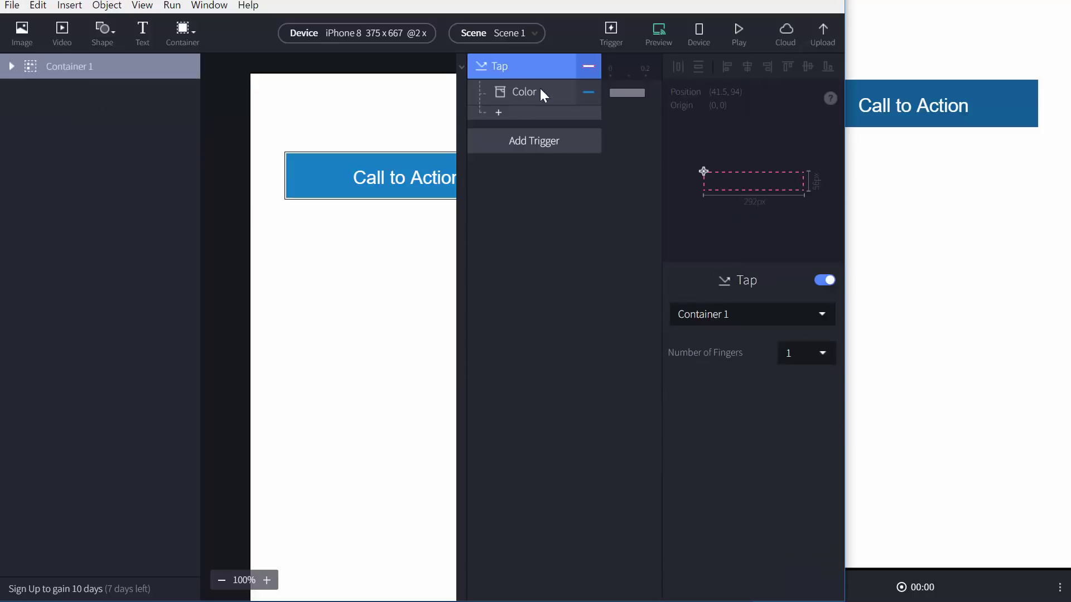
click(826, 283)
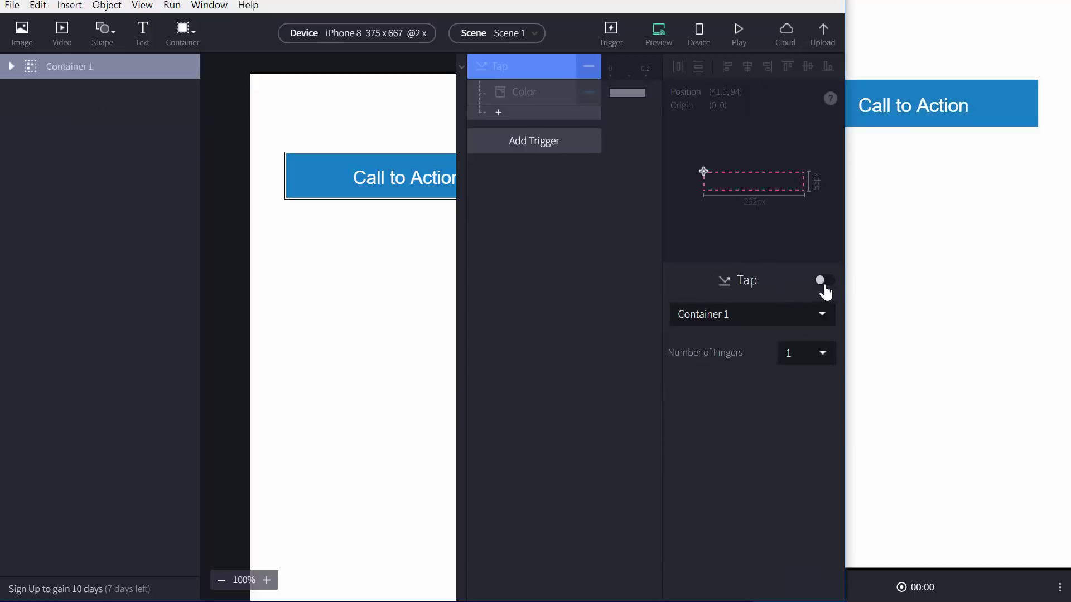
click(826, 283)
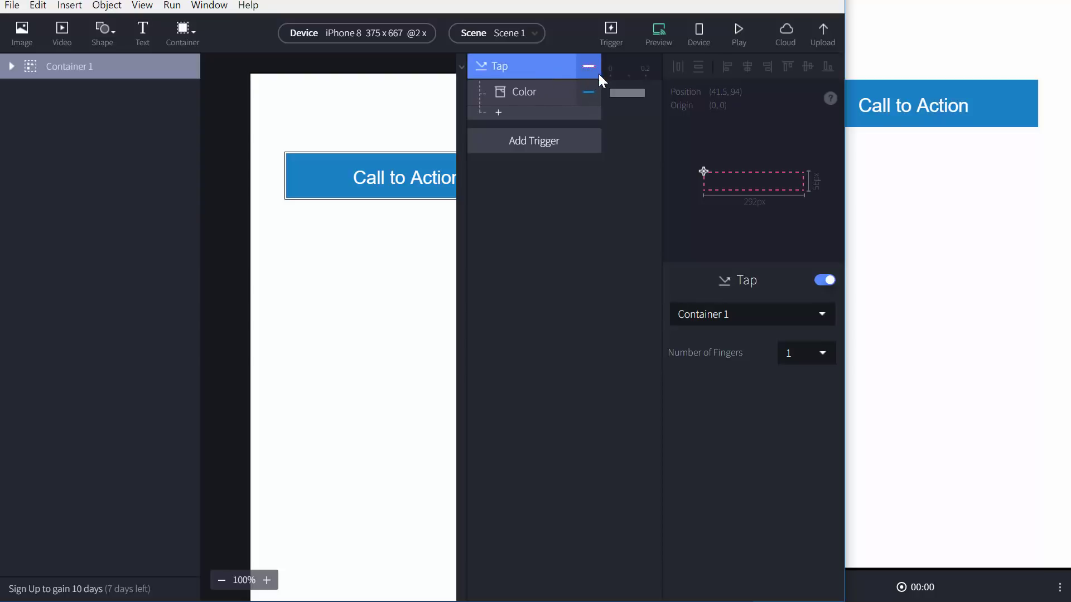
double_click(489, 67)
click(478, 69)
click(772, 319)
click(771, 313)
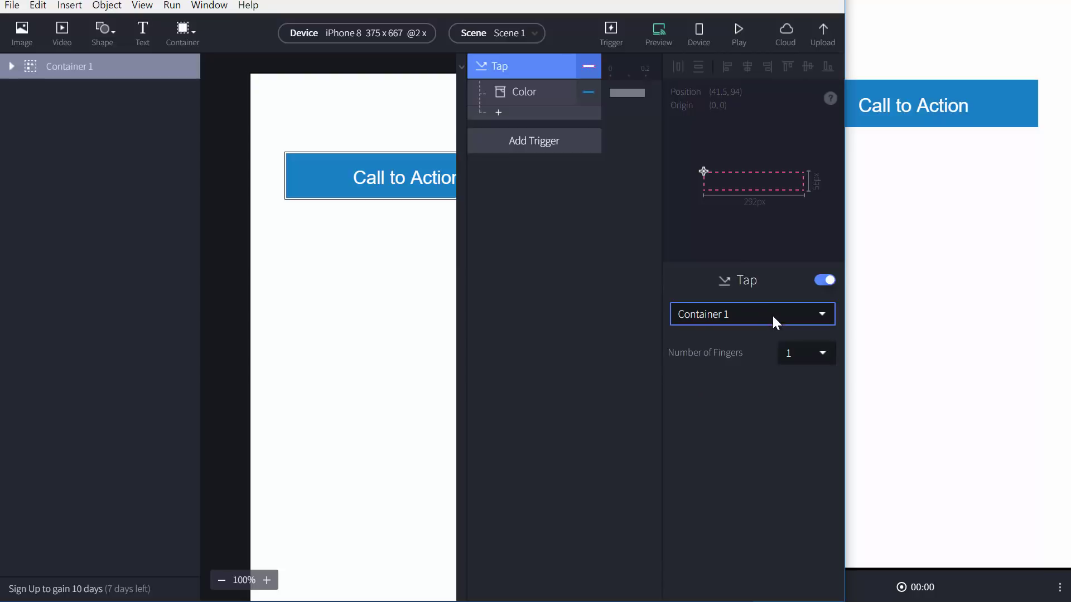
click(479, 71)
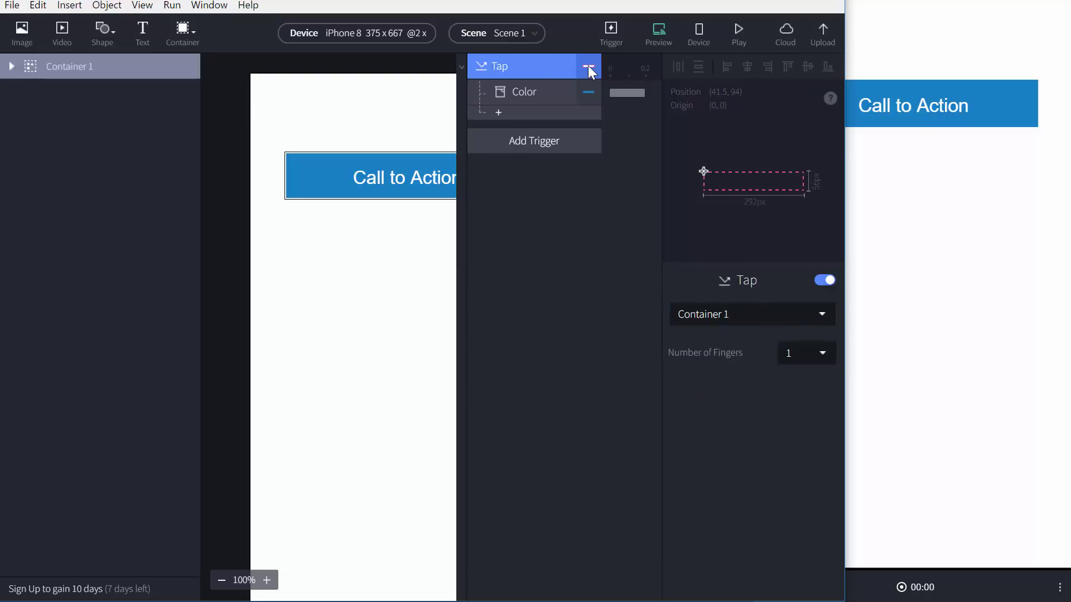
Delete the Color response and its Tap trigger
click(540, 91)
key(Delete)
click(521, 66)
key(Delete)
Add a Mouse Over trigger and assign Rectangle 1 as its layer
click(518, 67)
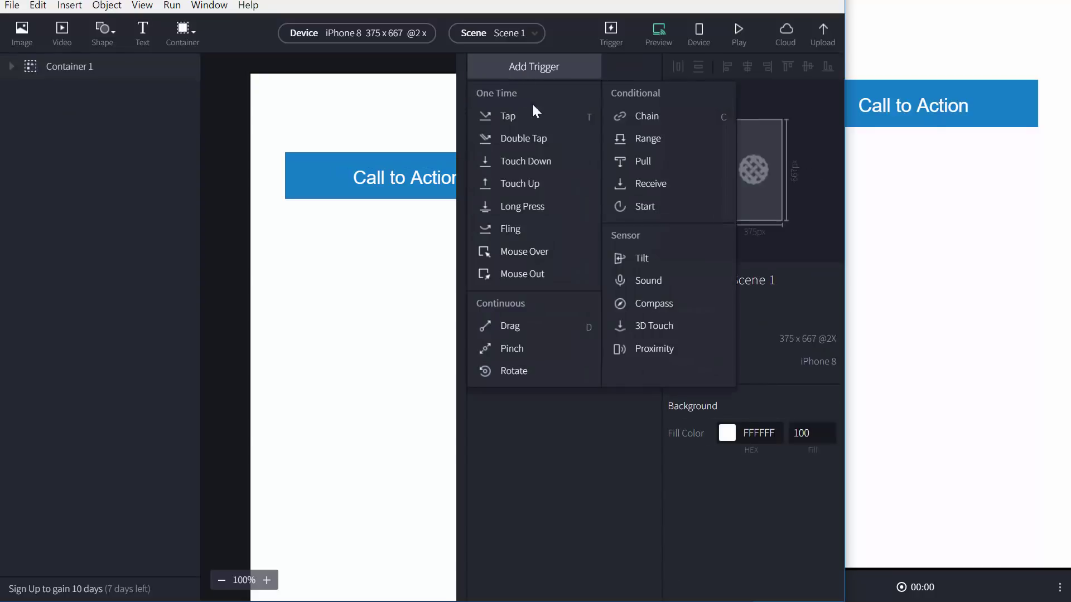
click(555, 255)
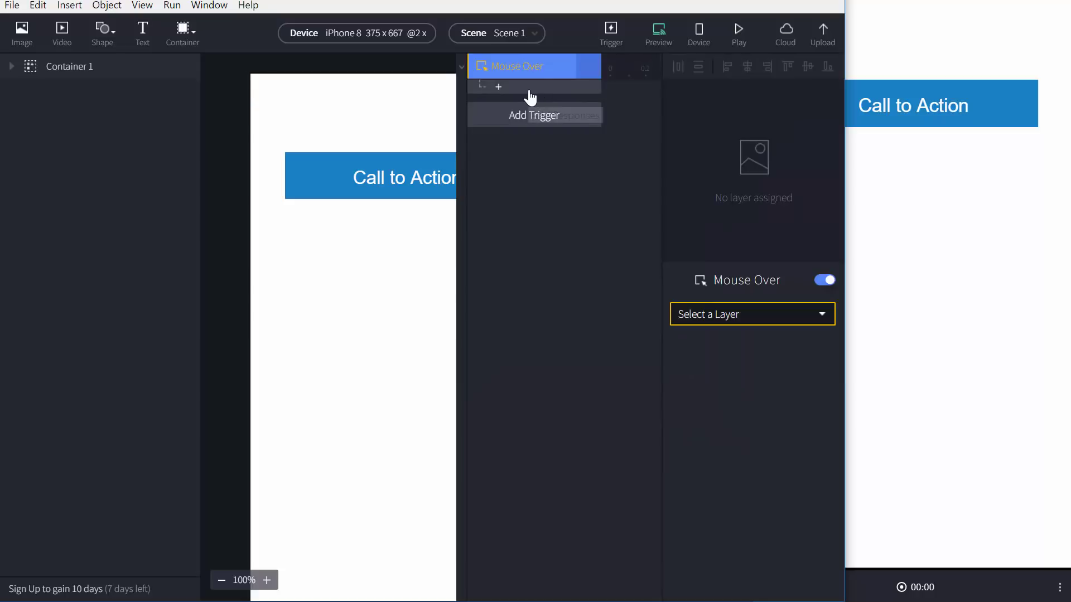
click(530, 96)
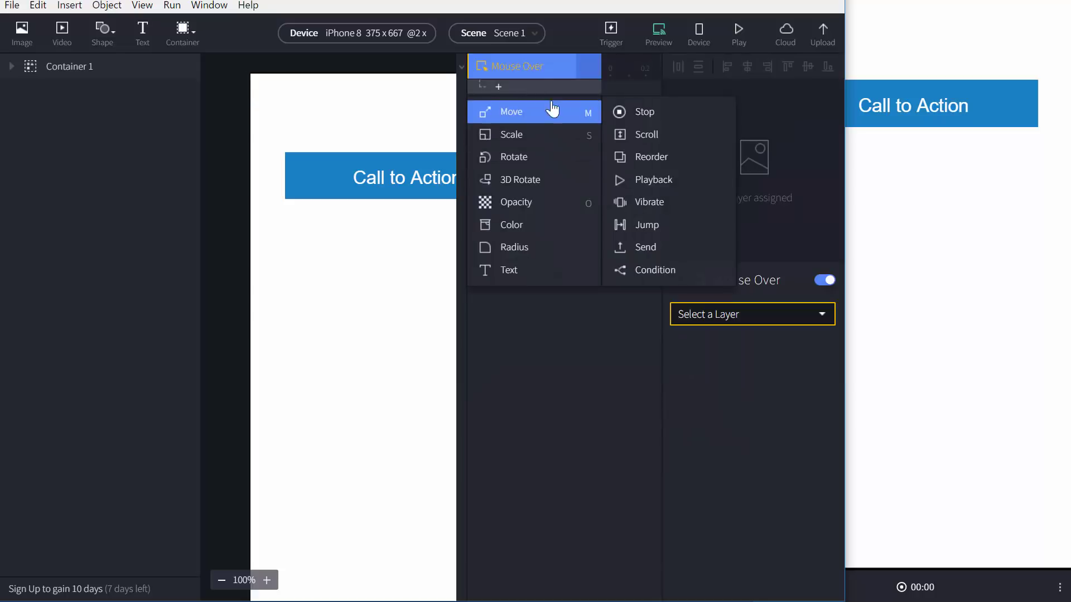
click(552, 351)
click(532, 82)
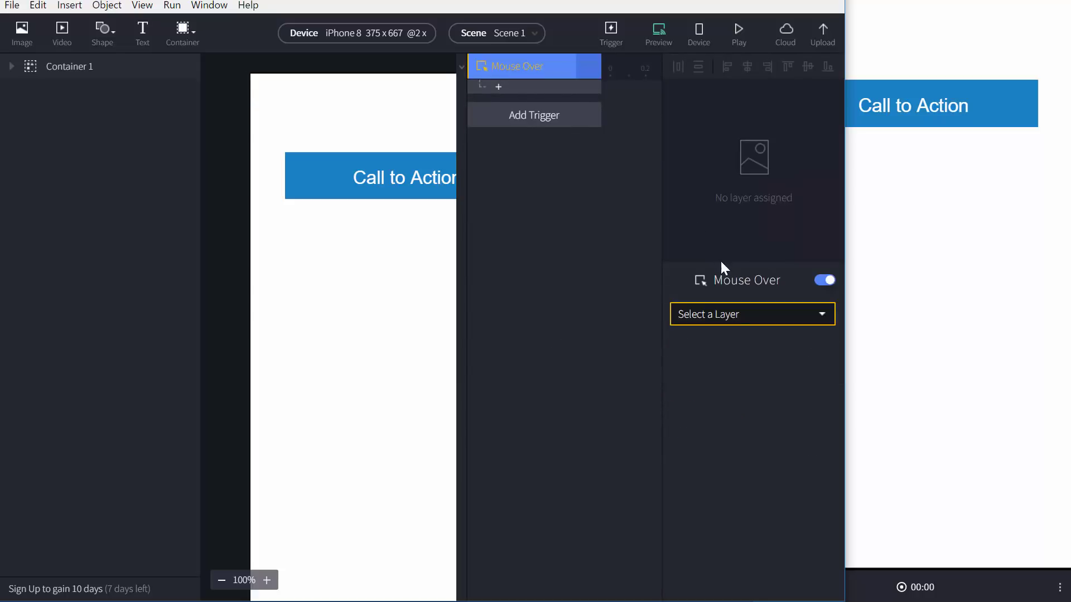
click(748, 312)
click(737, 398)
click(538, 133)
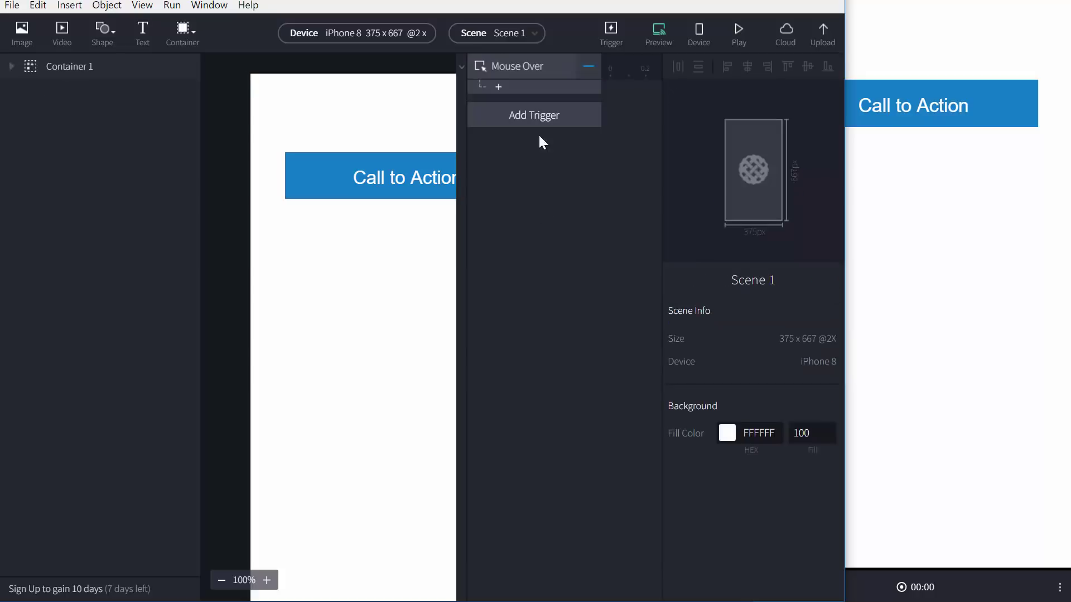
Add a Color response to the Mouse Over trigger changing Rectangle 1 to 0D5993 and test it in the preview
click(532, 92)
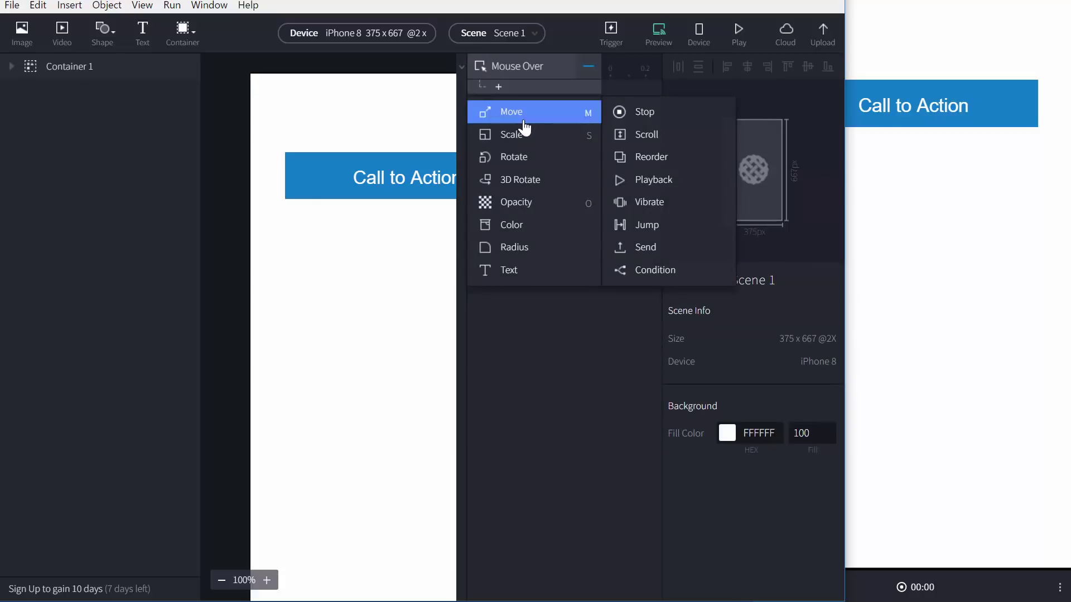
click(536, 233)
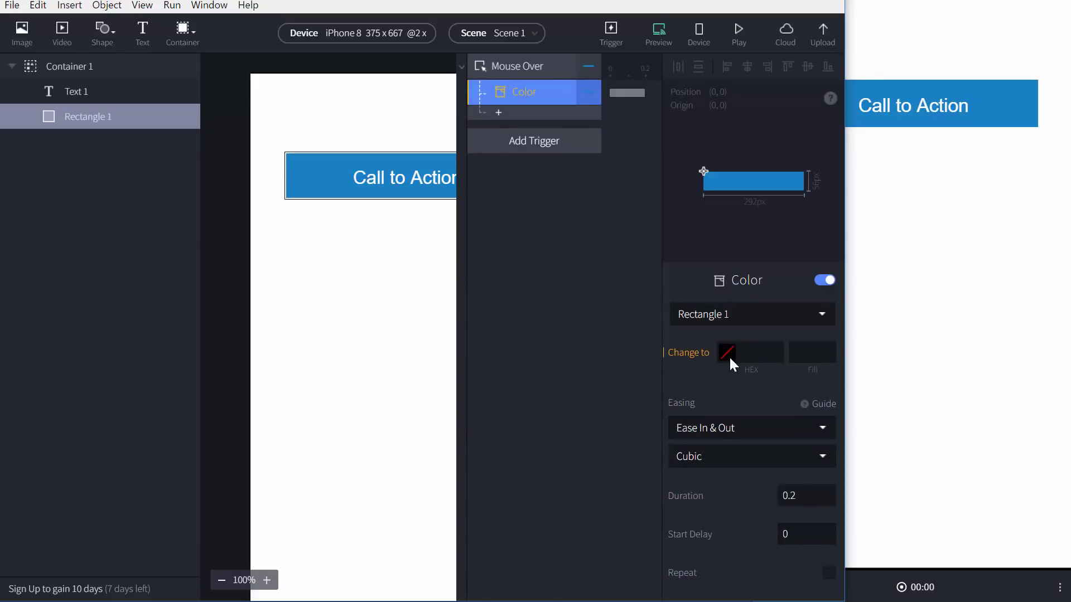
click(744, 353)
text(0D5993)
key(Return)
click(928, 201)
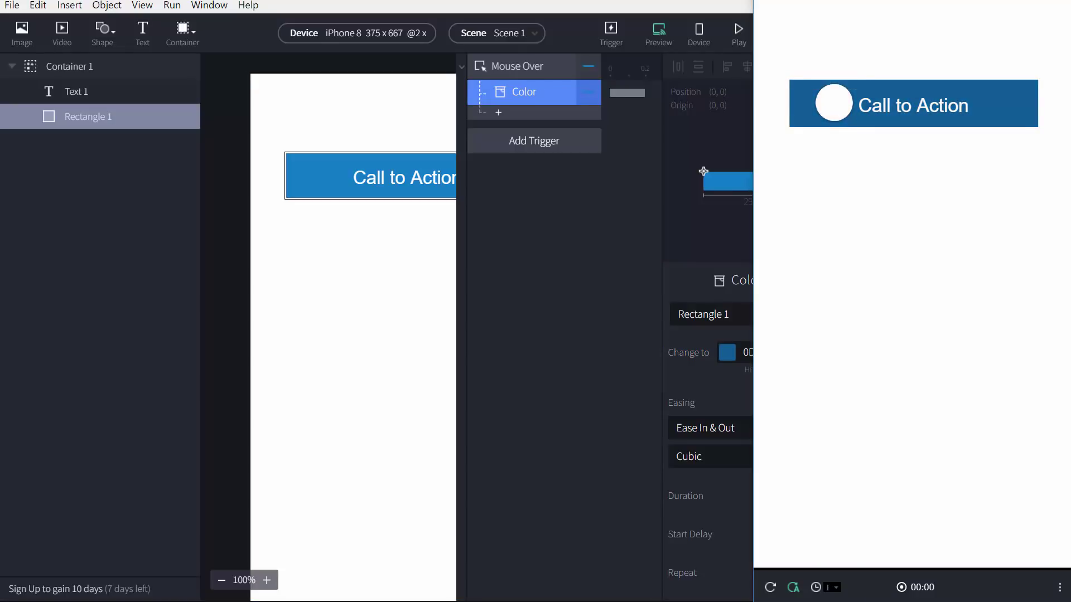
click(572, 249)
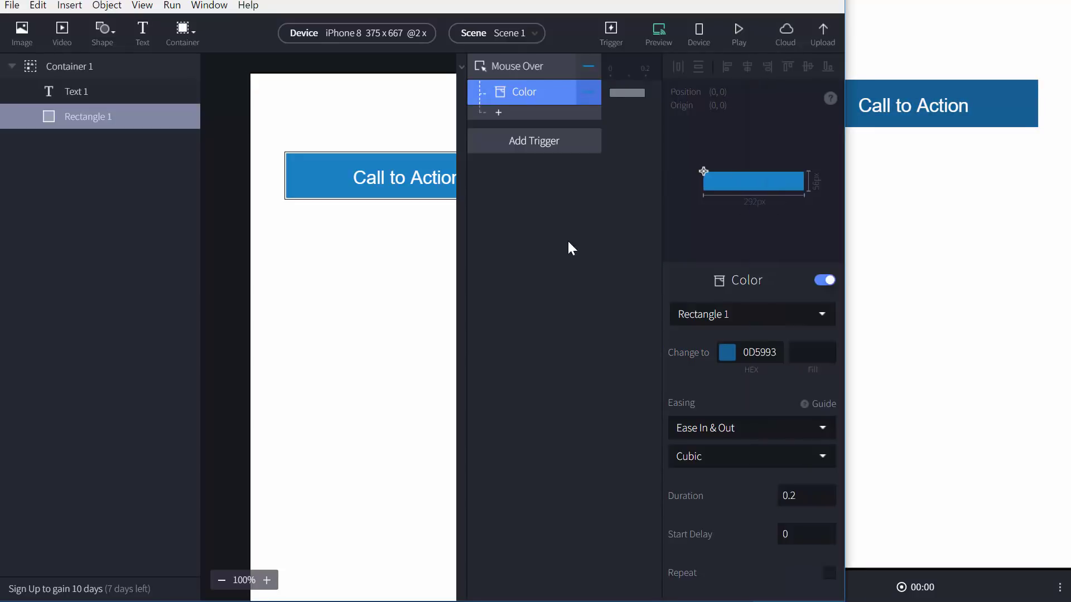
click(486, 92)
mouse_move(625, 89)
mouse_down()
mouse_move(647, 96)
mouse_move(616, 92)
mouse_move(653, 95)
mouse_move(605, 97)
mouse_move(656, 95)
mouse_move(608, 94)
mouse_up()
click(518, 114)
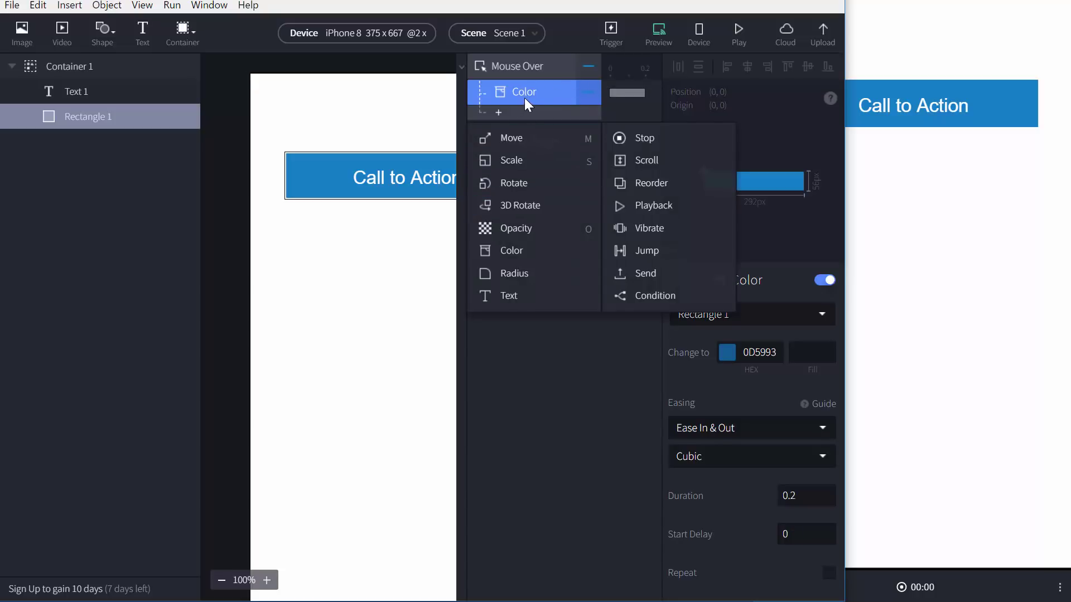
click(526, 97)
Add a Mouse Out trigger for Rectangle 1
click(526, 146)
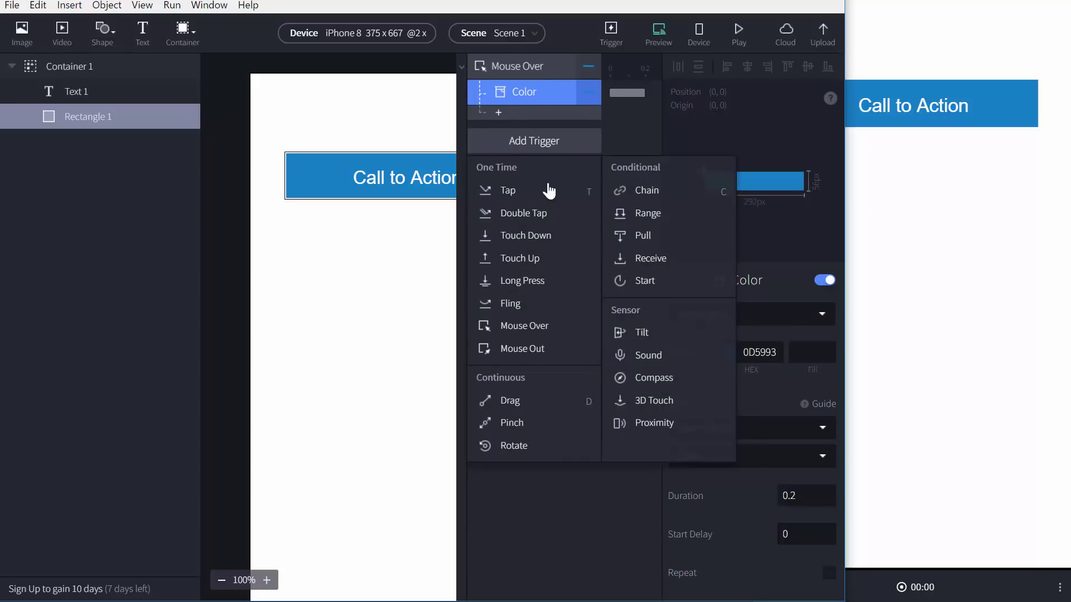
click(559, 348)
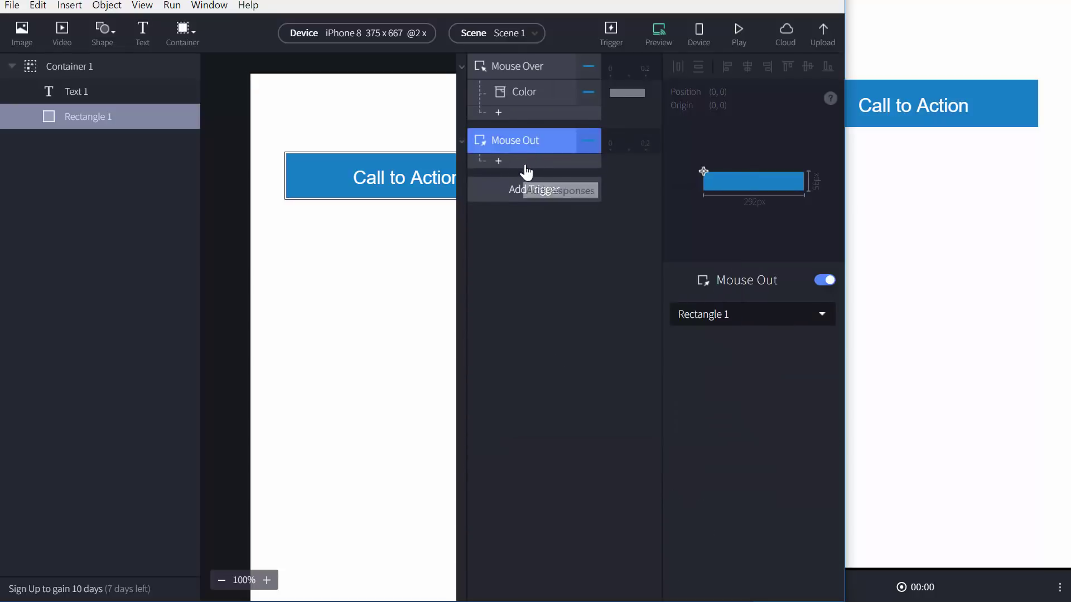
click(525, 167)
click(491, 166)
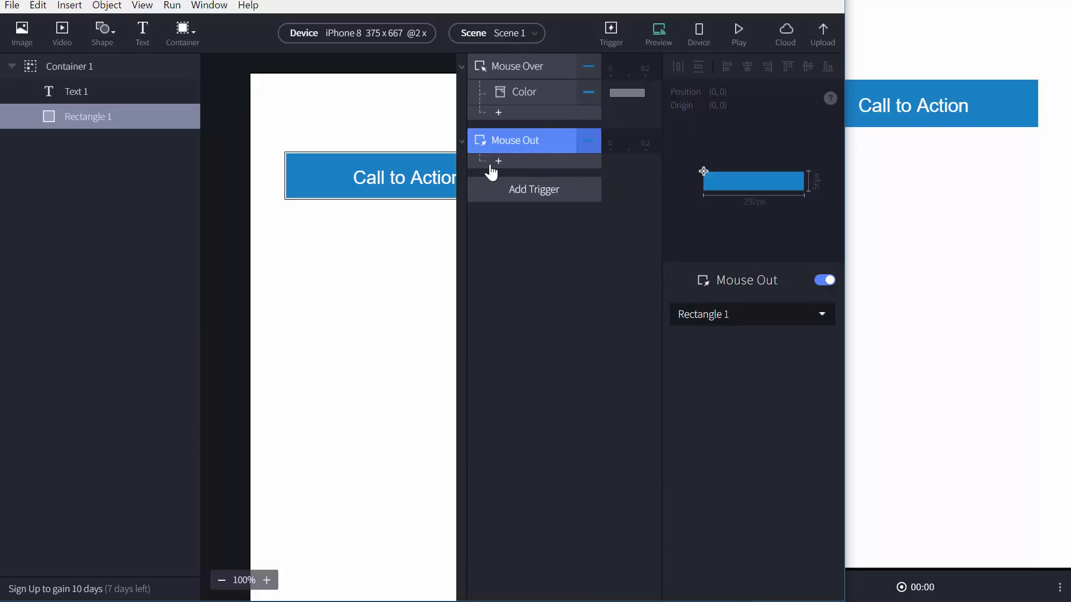
Select Rectangle 1 inside the button's container and copy its fill color 127BC9
click(330, 167)
click(325, 154)
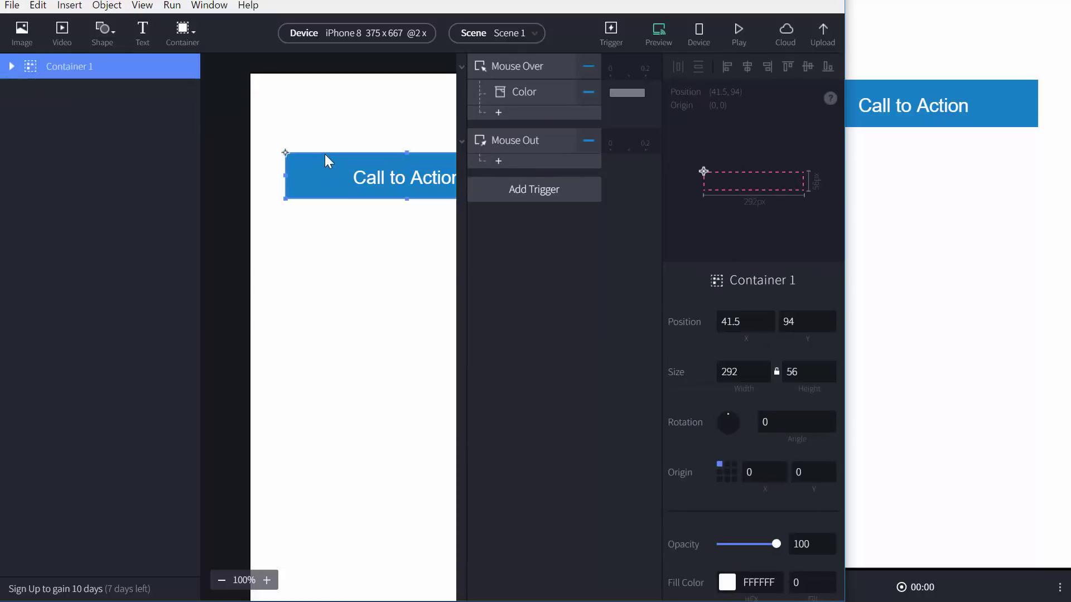
double_click(332, 160)
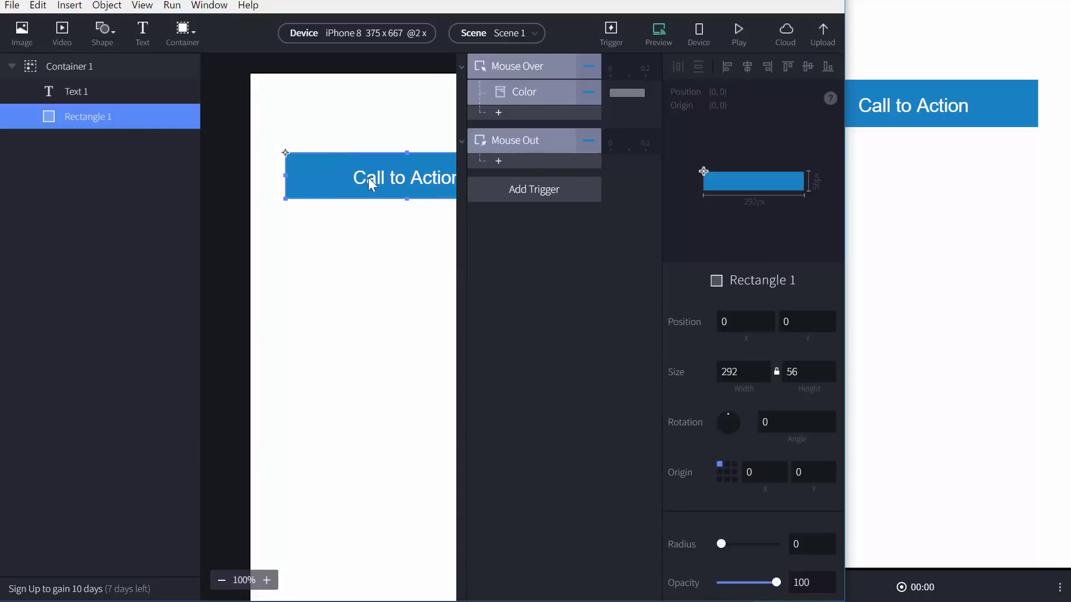
scroll(750, 502, down, 3)
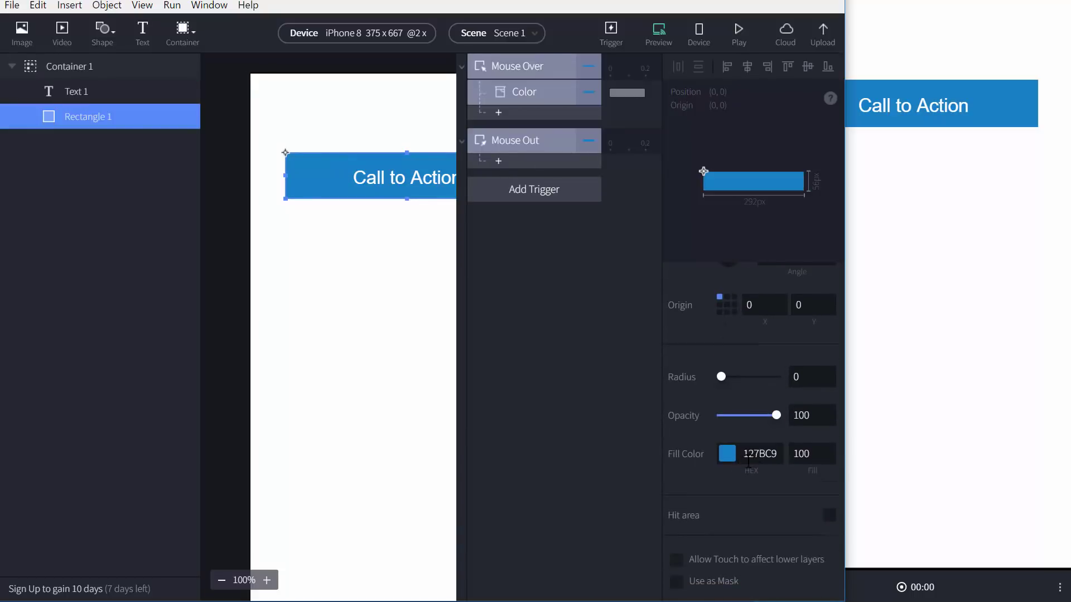
click(748, 461)
double_click(762, 456)
key(ctrl+c)
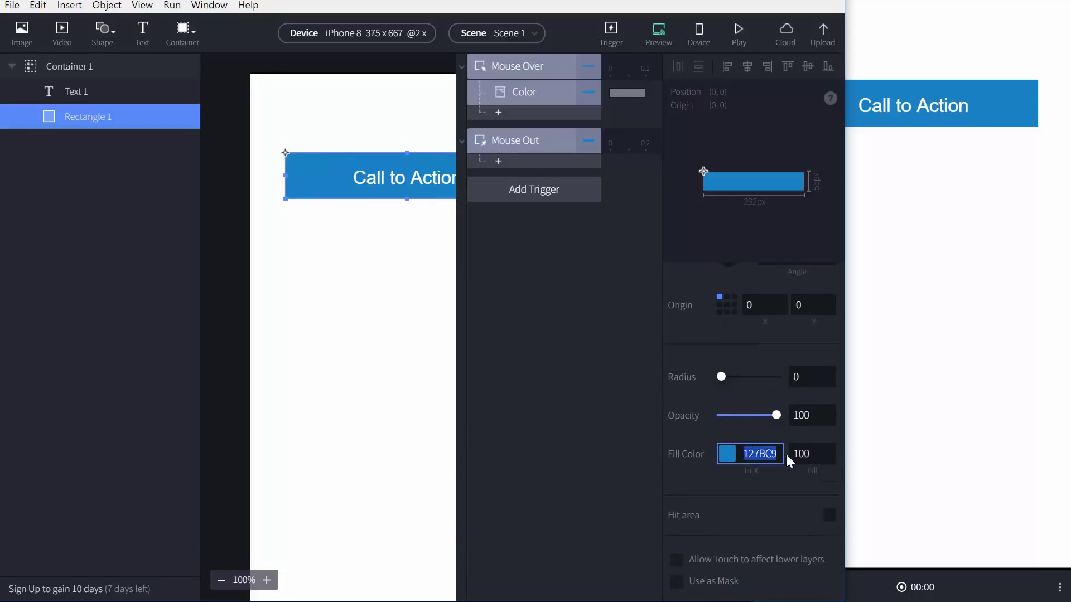
click(757, 454)
Add a Color response to the Mouse Out trigger changing Rectangle 1 to 127BC9 and switch to the preview
click(385, 226)
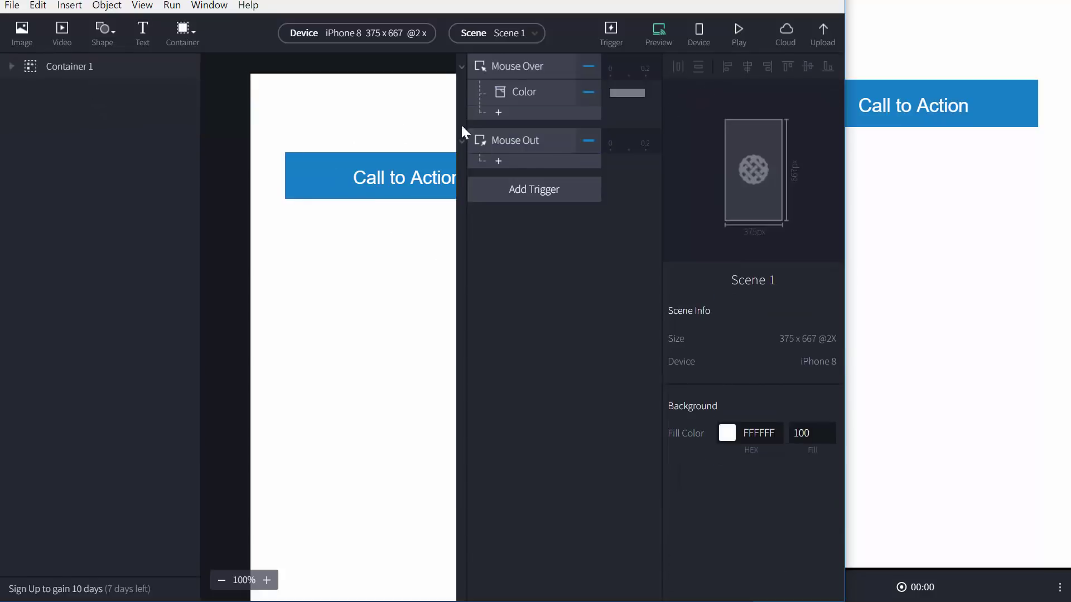
click(525, 163)
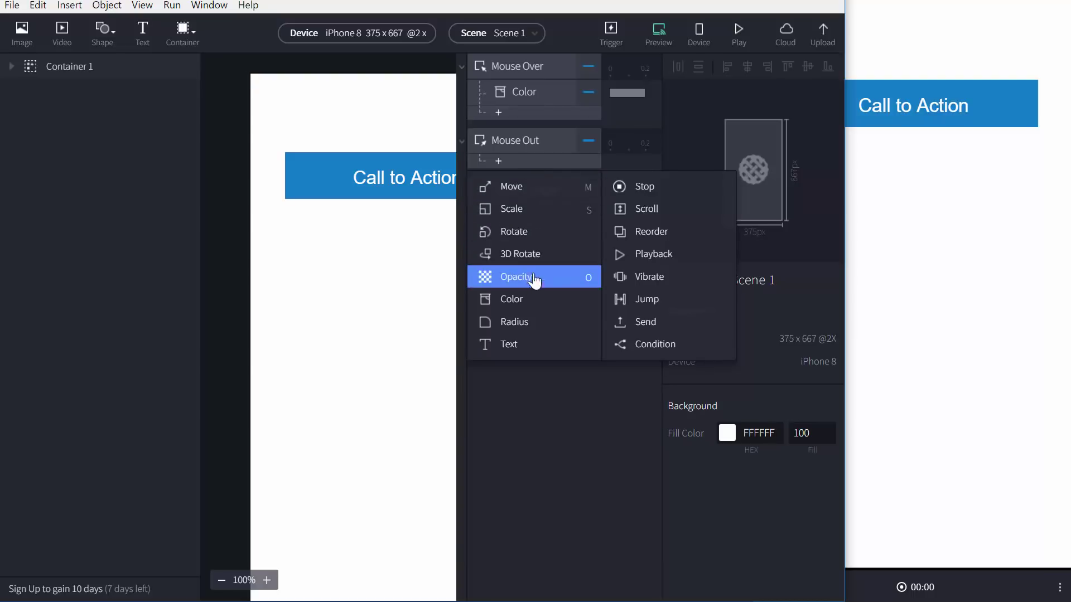
click(548, 301)
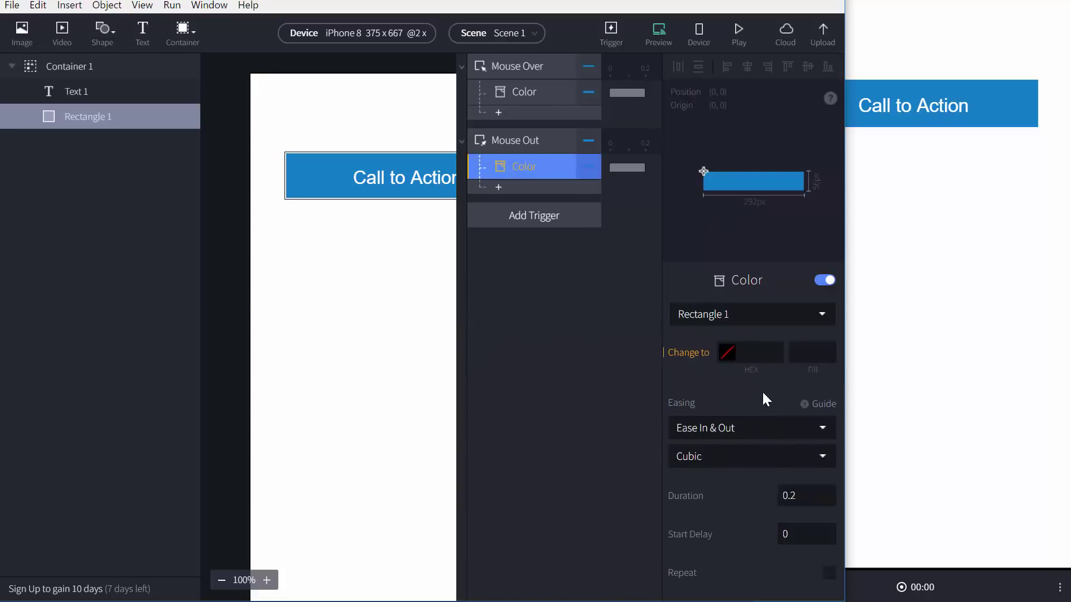
key(ctrl+v)
key(Return)
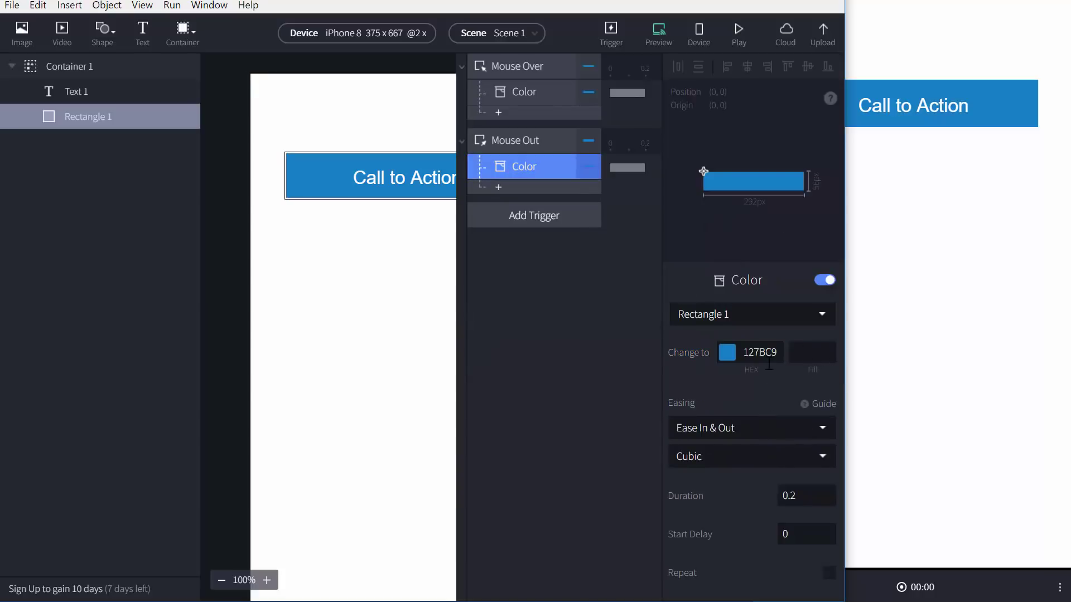
click(896, 402)
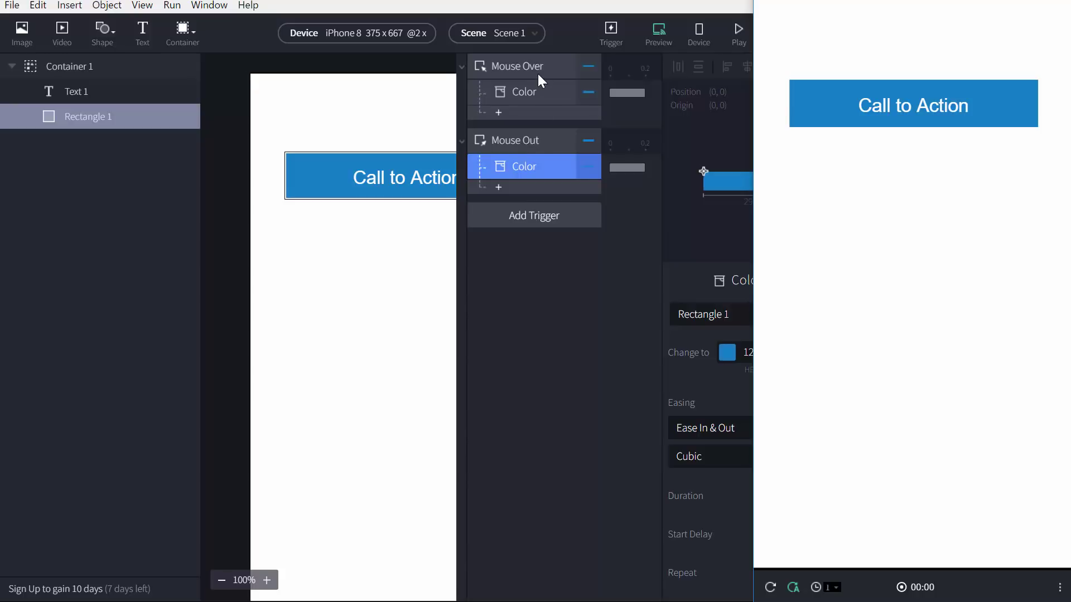
Test the Call to Action button in the preview and review the Mouse Out trigger and its Color response
click(528, 169)
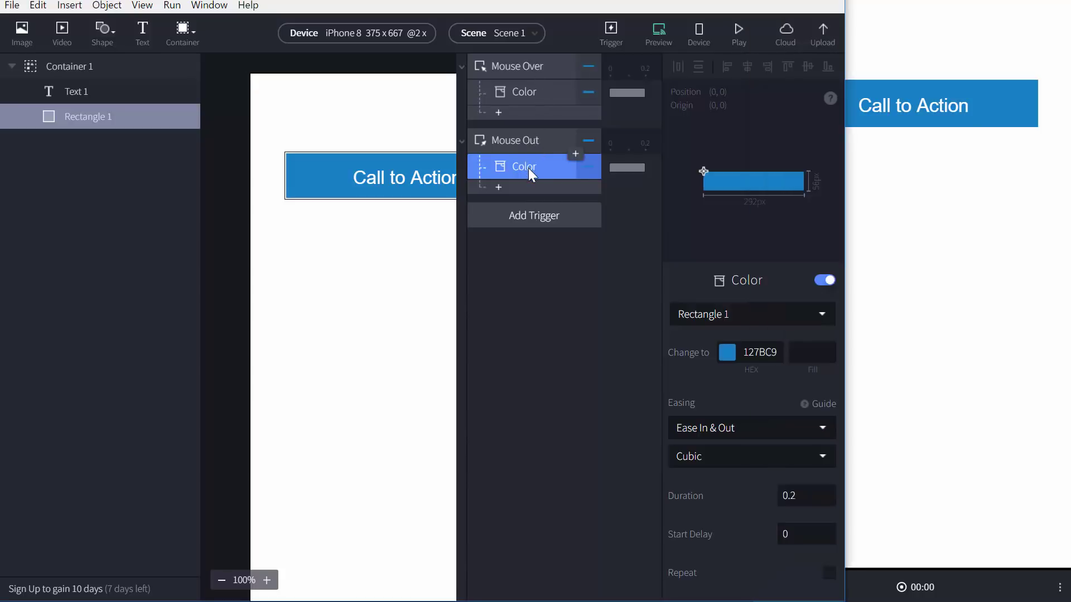
click(890, 196)
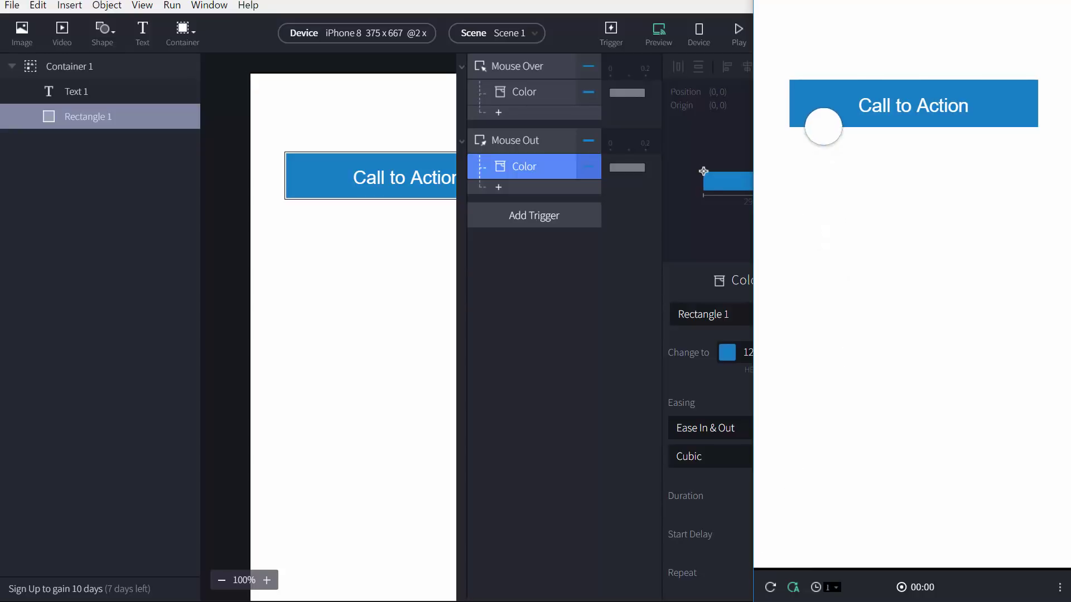
click(524, 173)
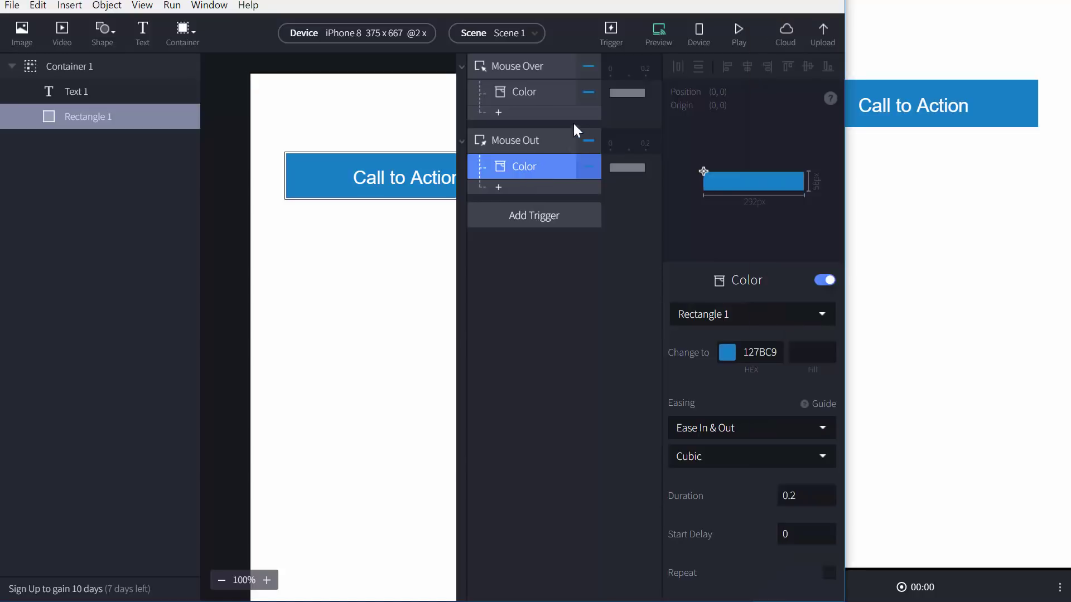
drag(517, 142, 517, 120)
click(523, 134)
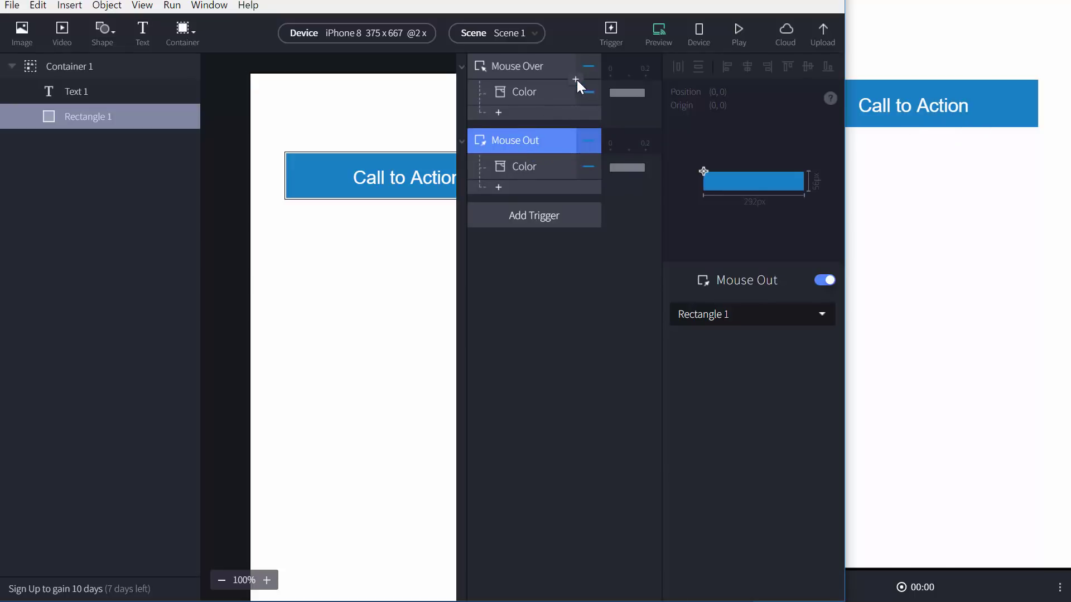
Delete the Mouse Out trigger with its Color response and add a fresh Mouse Out trigger
click(531, 66)
click(527, 137)
key(Delete)
click(527, 143)
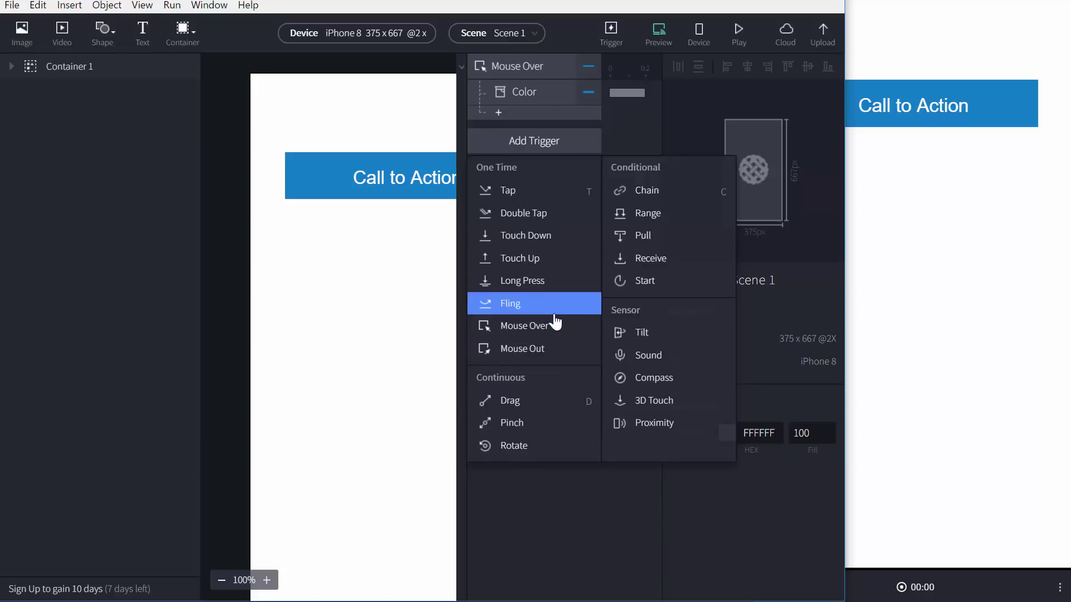
click(558, 349)
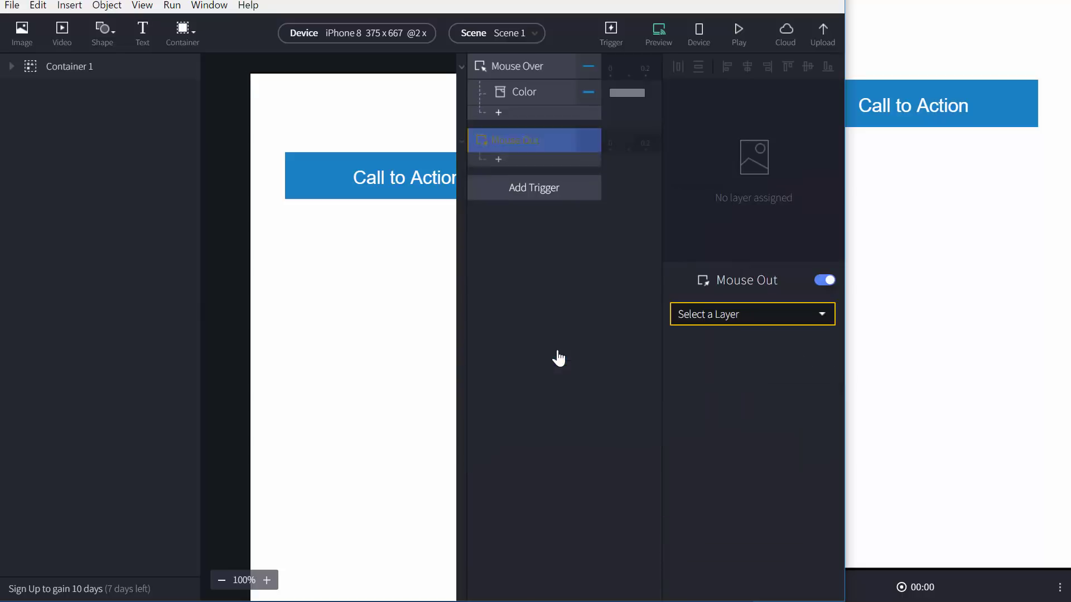
Add a Color response to the new Mouse Out trigger and paste 127BC9 as its target color
click(541, 167)
click(549, 299)
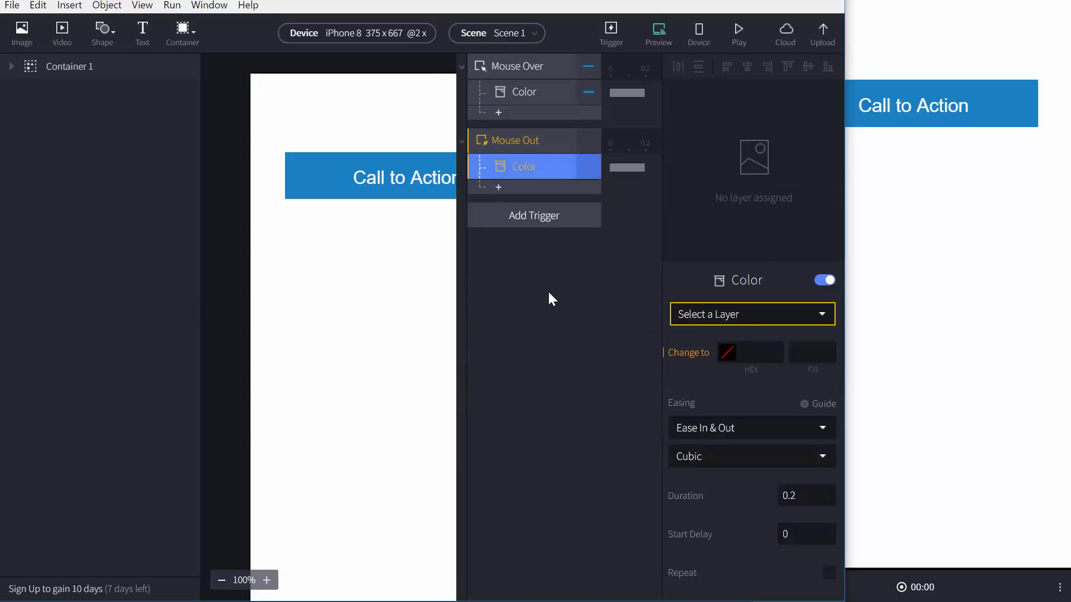
click(772, 352)
key(ctrl+v)
click(816, 351)
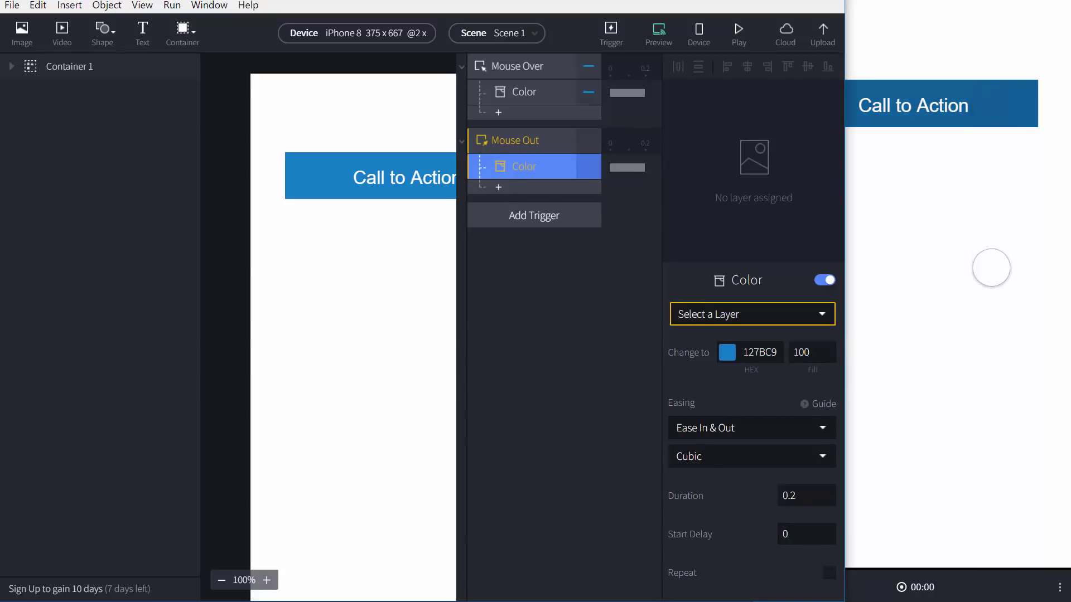
Assign Rectangle 1 to the Mouse Out trigger and test the hover effect in the preview
click(596, 340)
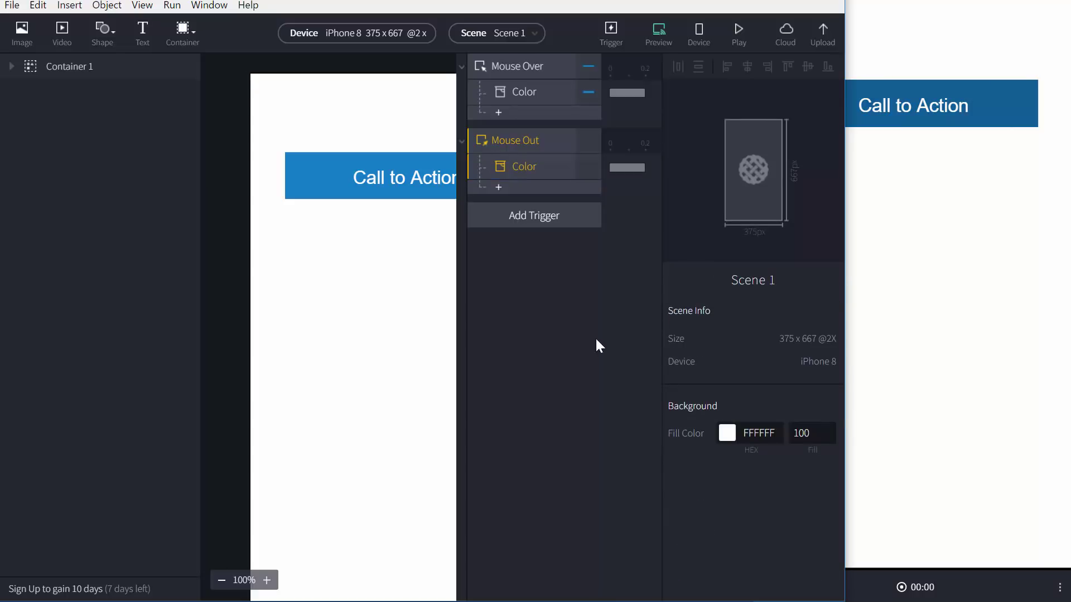
click(534, 170)
click(534, 146)
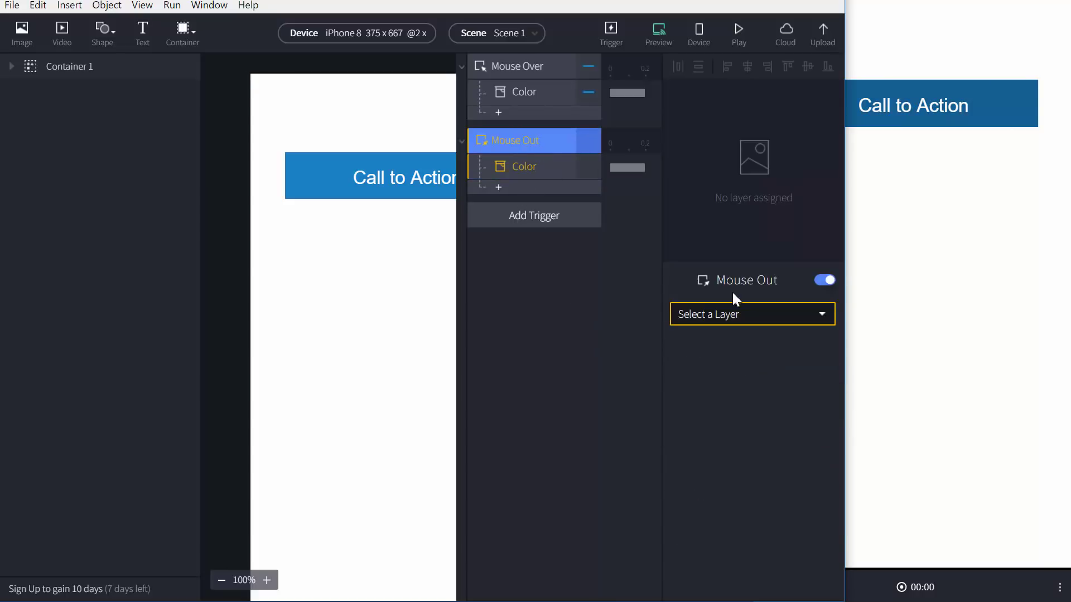
click(742, 314)
click(745, 390)
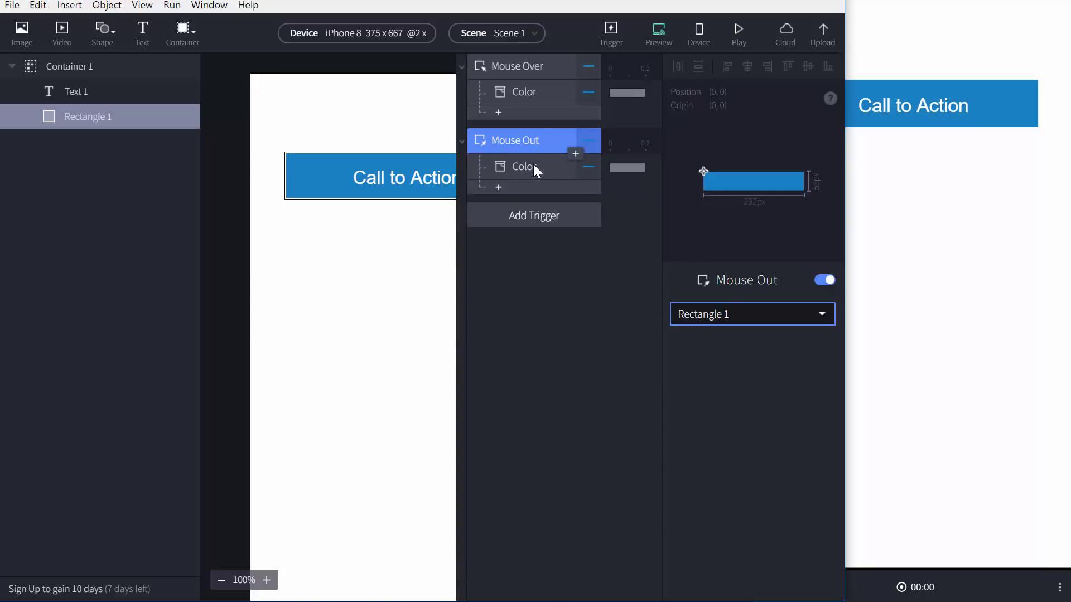
click(943, 181)
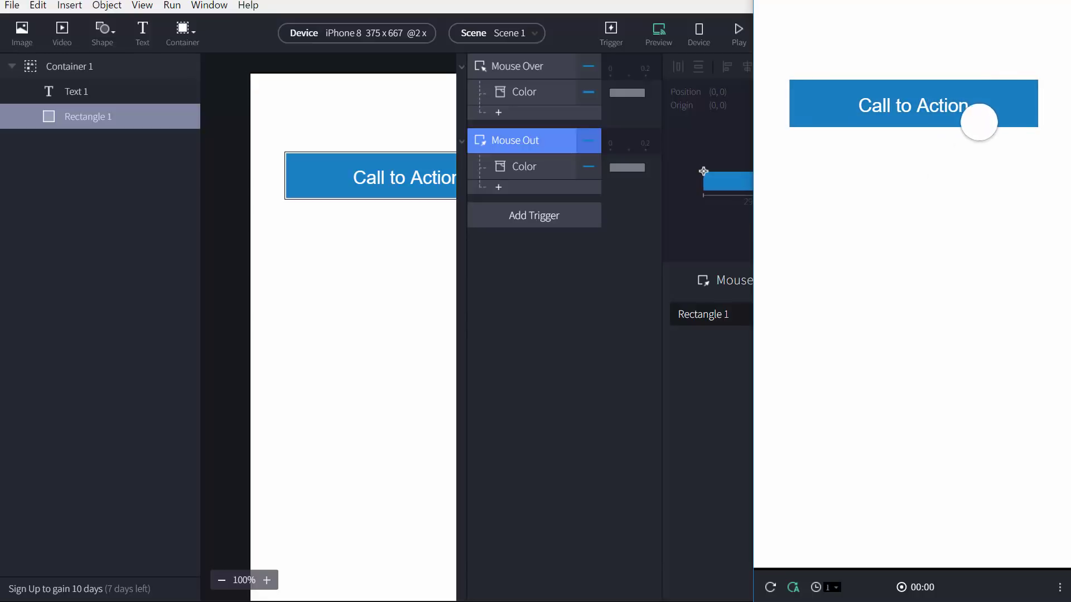
click(524, 78)
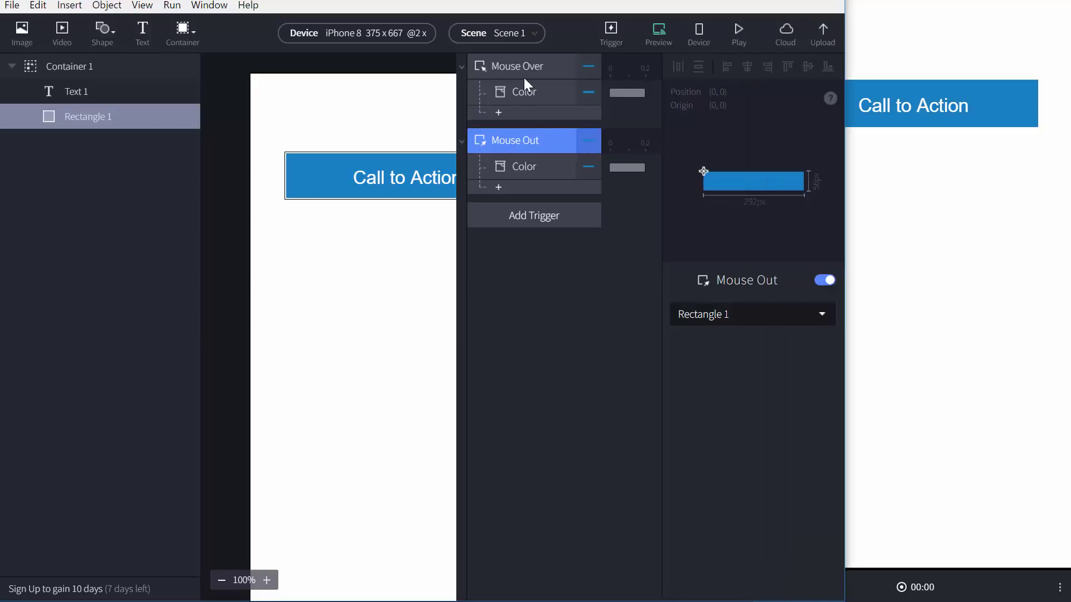
Change the layer of both the Mouse Over and Mouse Out triggers to Container 1
click(523, 78)
click(527, 136)
click(522, 58)
click(741, 313)
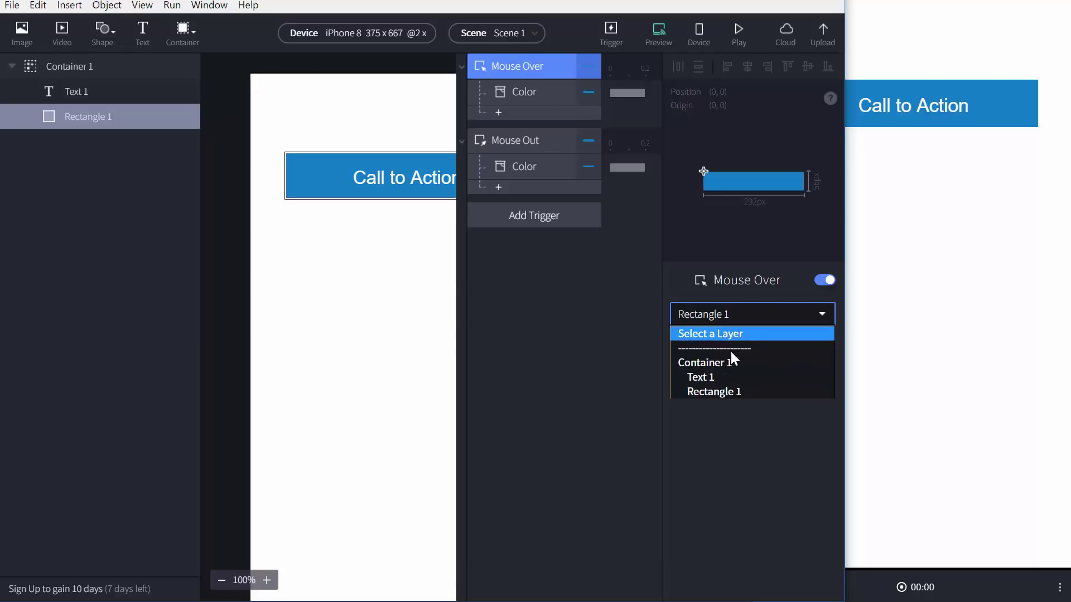
click(731, 359)
click(540, 140)
click(764, 311)
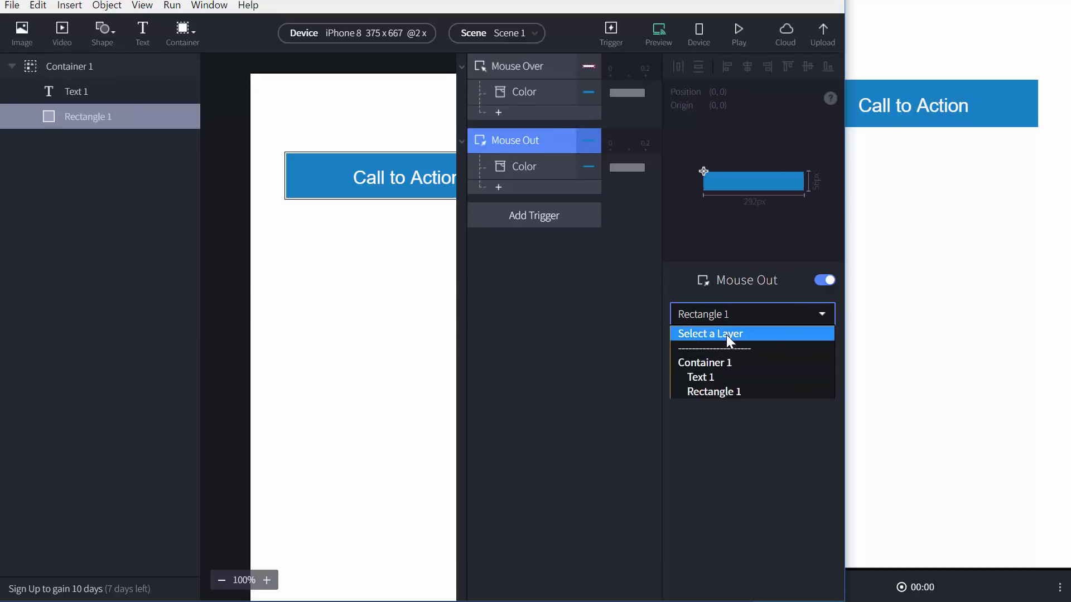
click(720, 363)
Check the target layer of both Color responses and test the button's hover effect in the preview
click(525, 93)
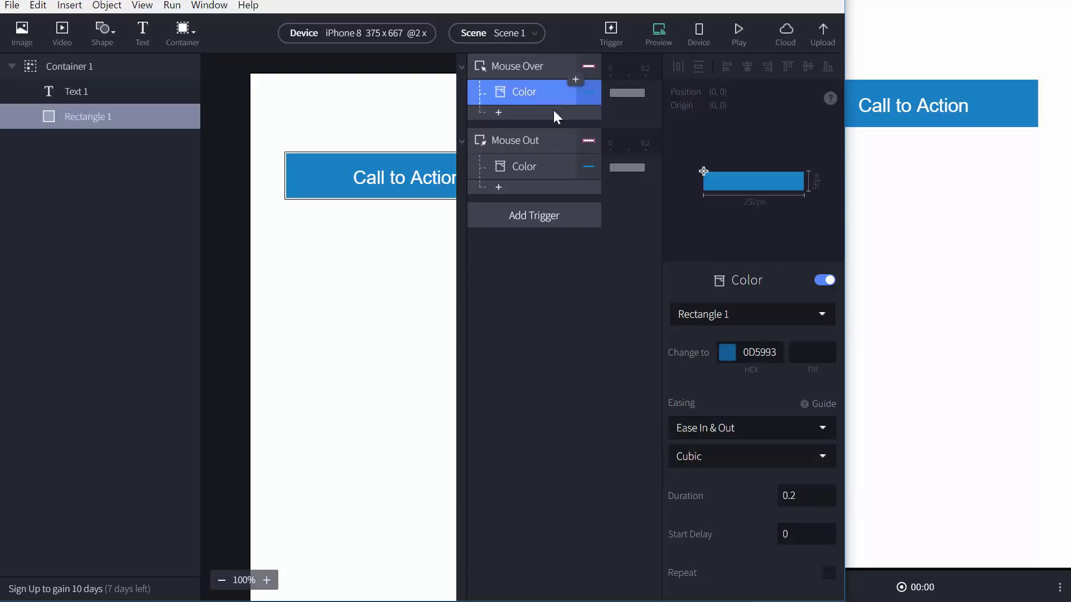
click(727, 321)
click(727, 321)
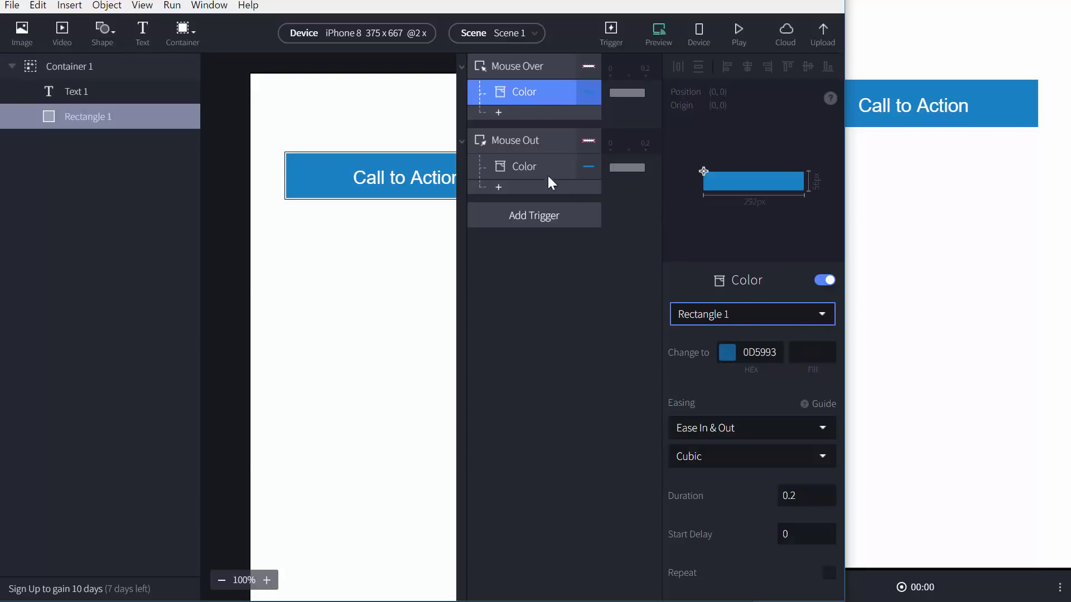
click(527, 165)
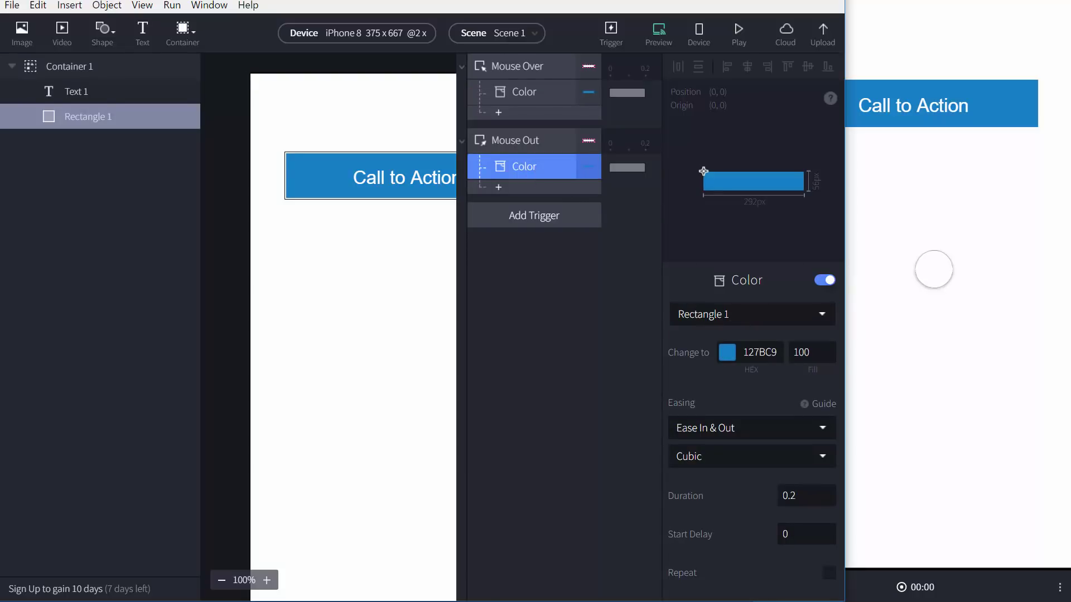
click(954, 203)
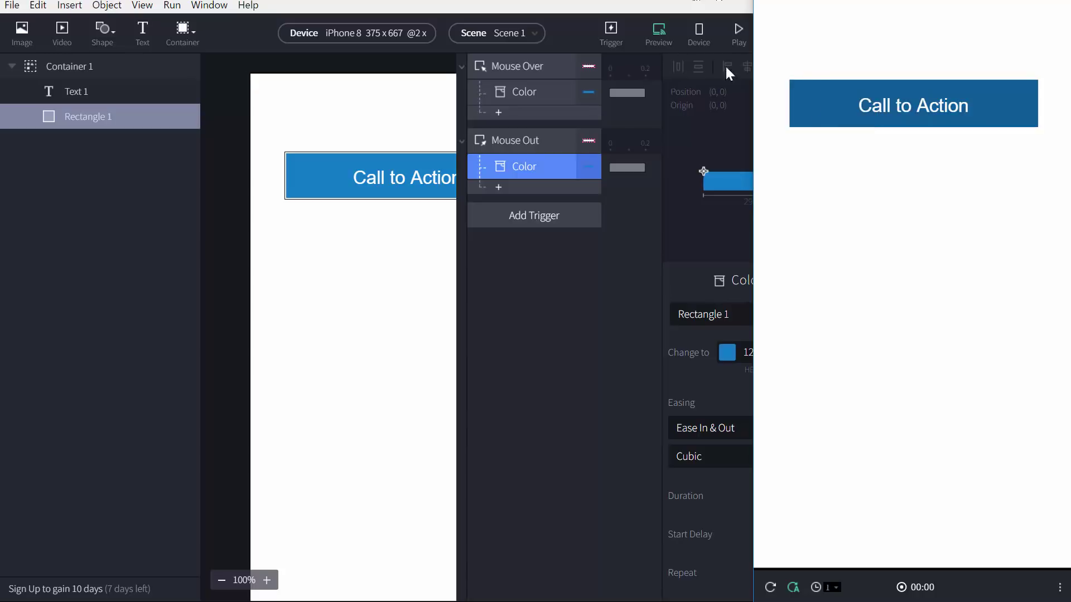
click(611, 8)
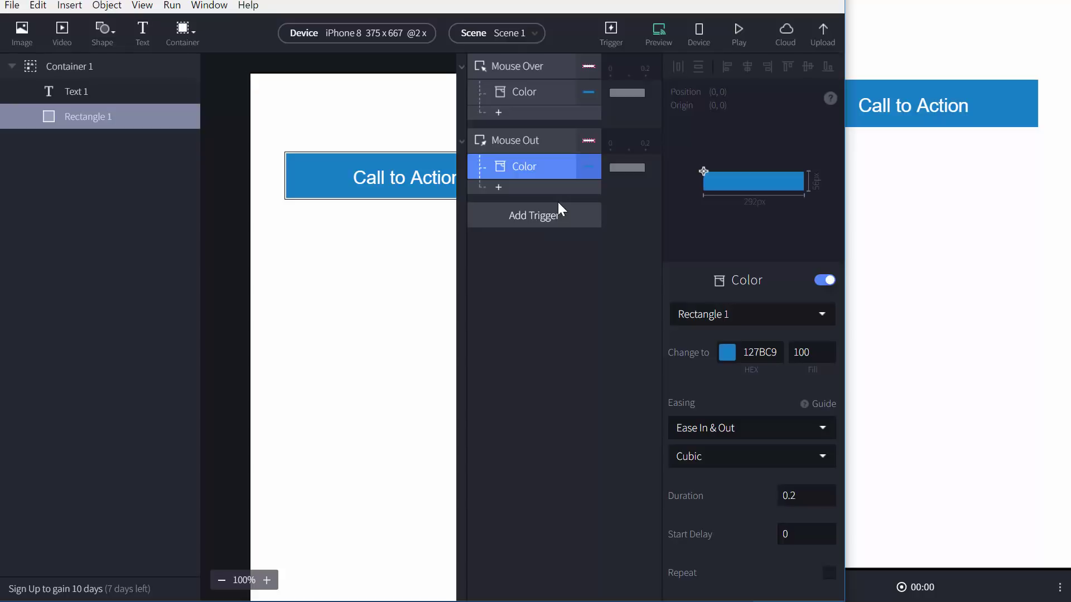
Add a Scale response for Container 1 to the Mouse Over trigger, scaled by Factor
click(498, 113)
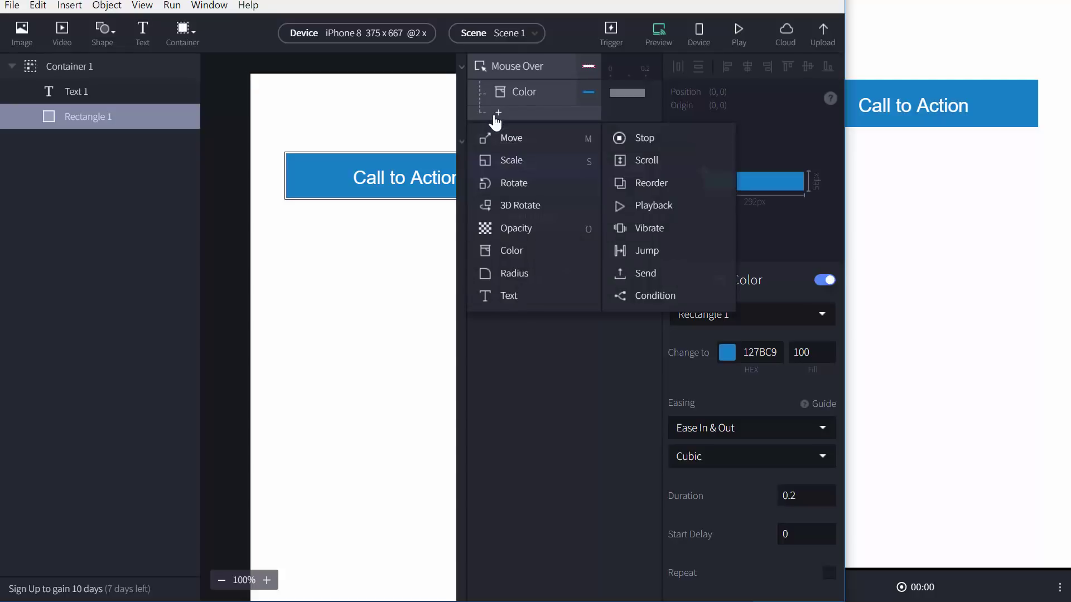
click(547, 167)
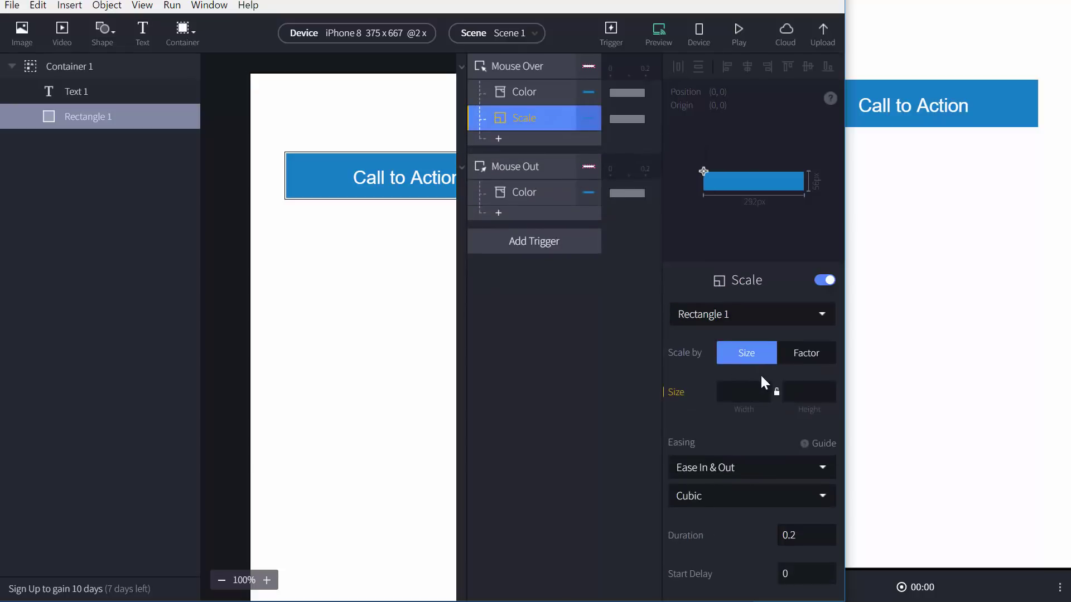
click(775, 313)
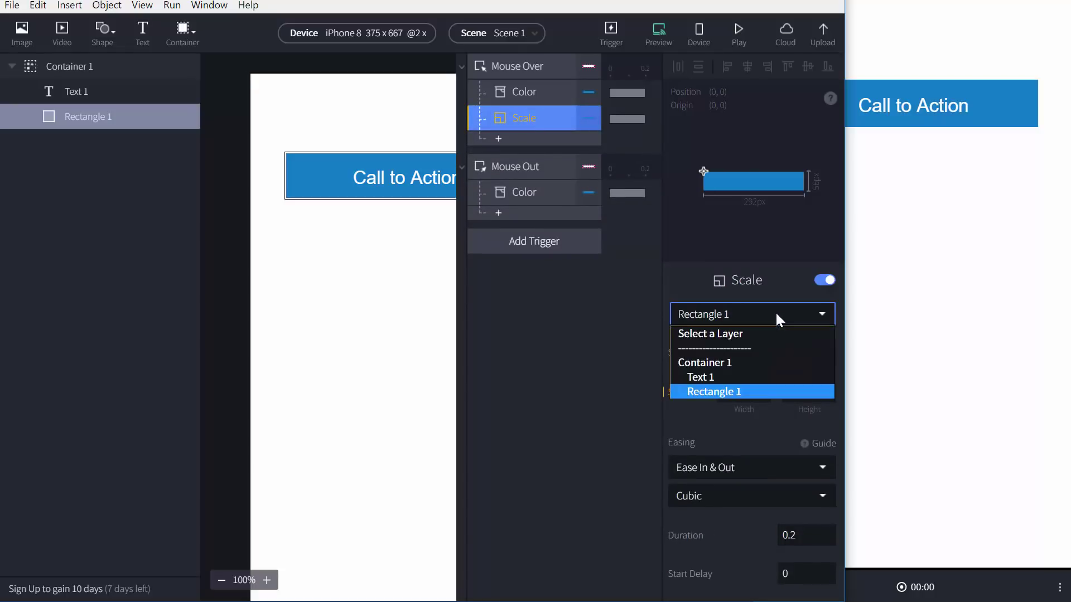
click(749, 360)
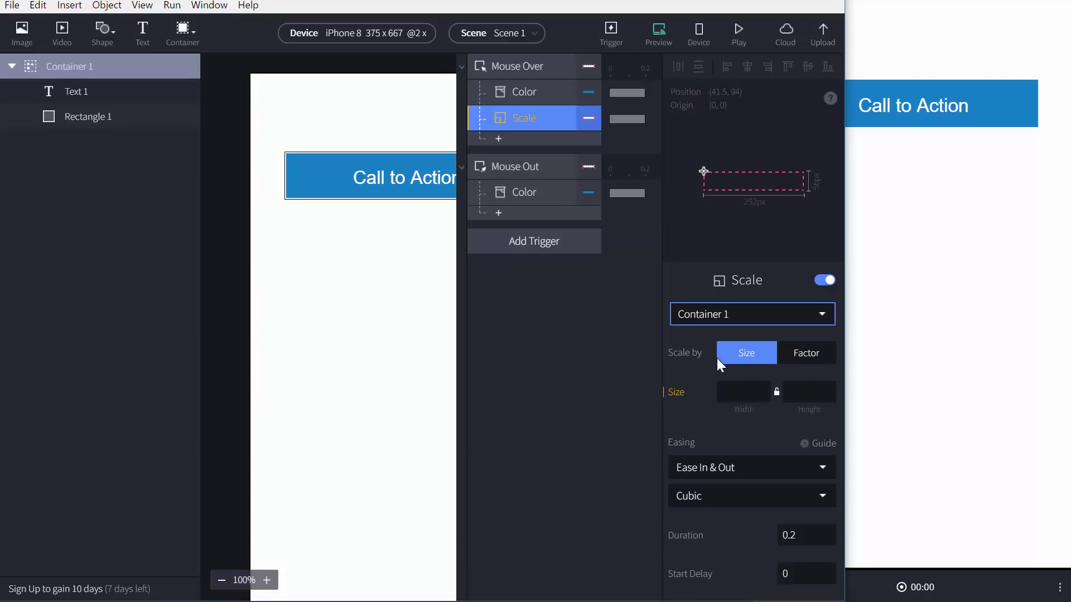
click(802, 358)
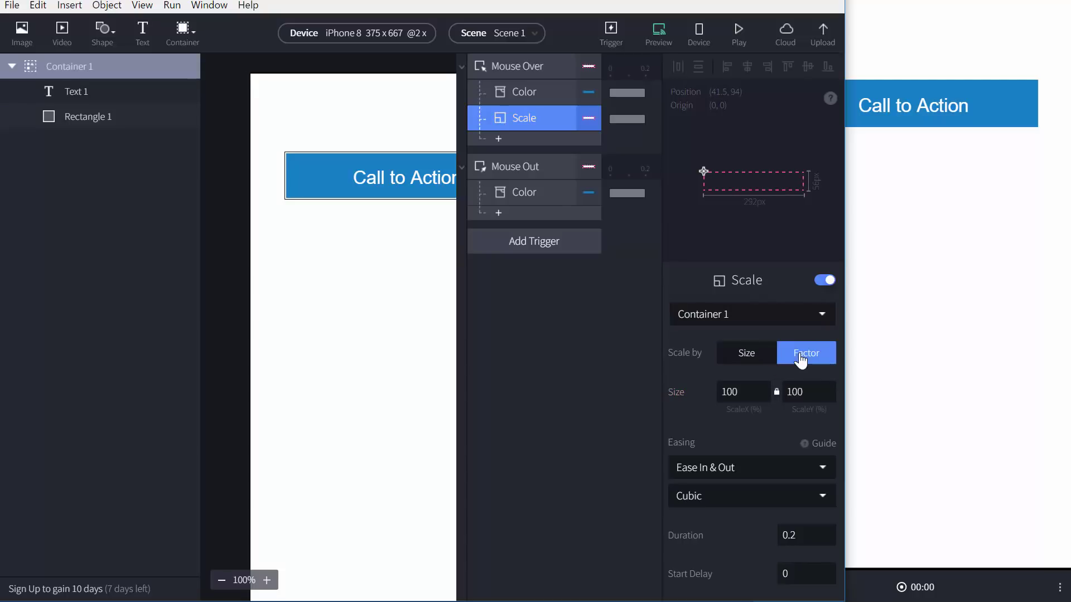
Set the Mouse Over Scale response's factor to 110% in both directions and test it in the preview
click(739, 393)
text(110)
key(Return)
click(919, 325)
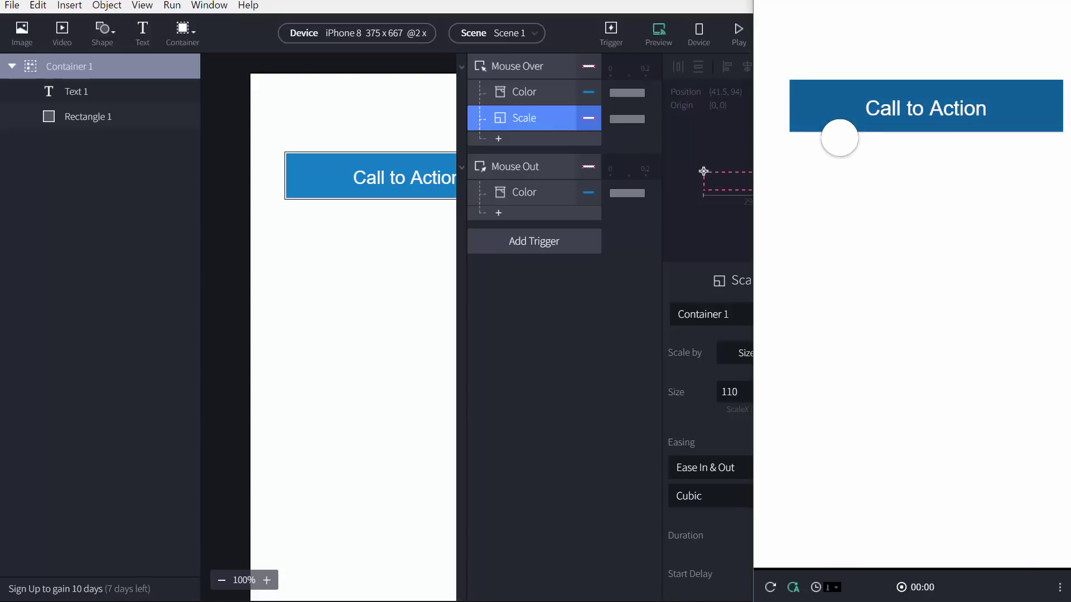
Turn on Repeat for the Mouse Over Scale response and reload the preview
click(682, 428)
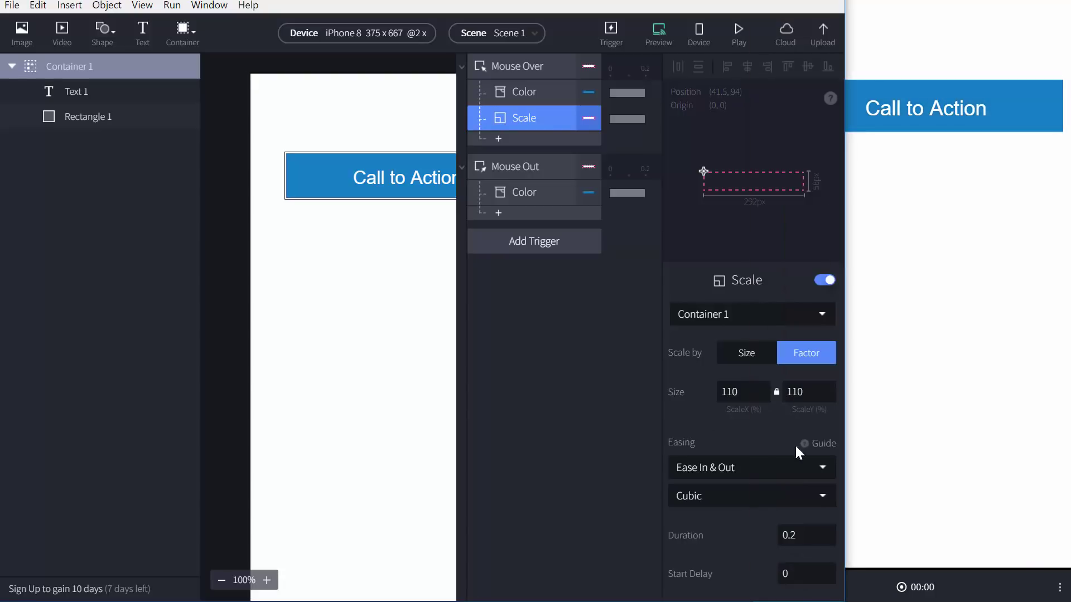
scroll(733, 543, down, 1)
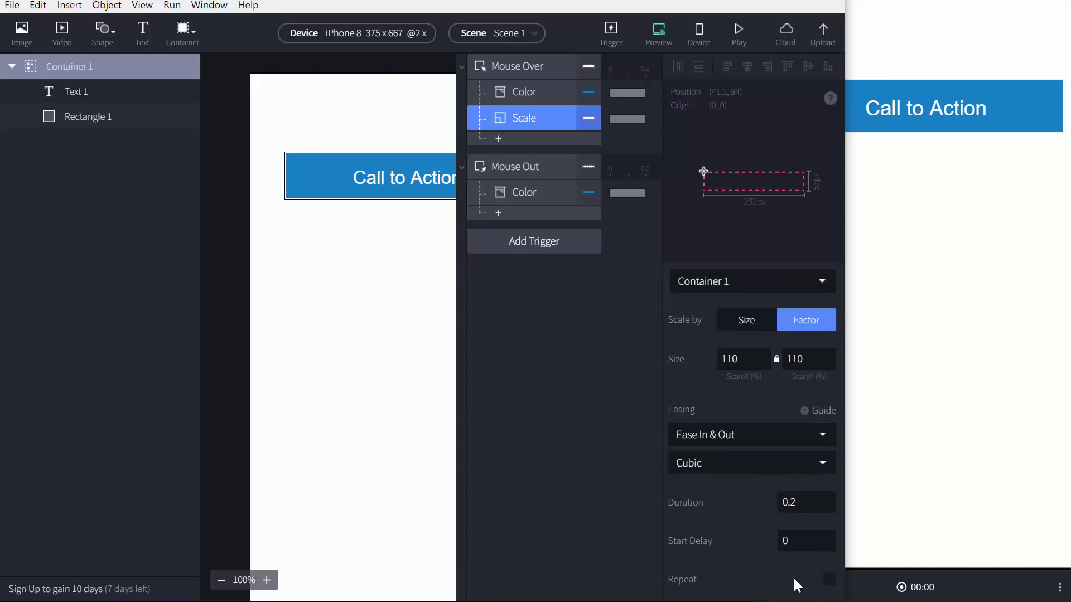
scroll(752, 552, up, 1)
scroll(752, 552, down, 1)
click(829, 580)
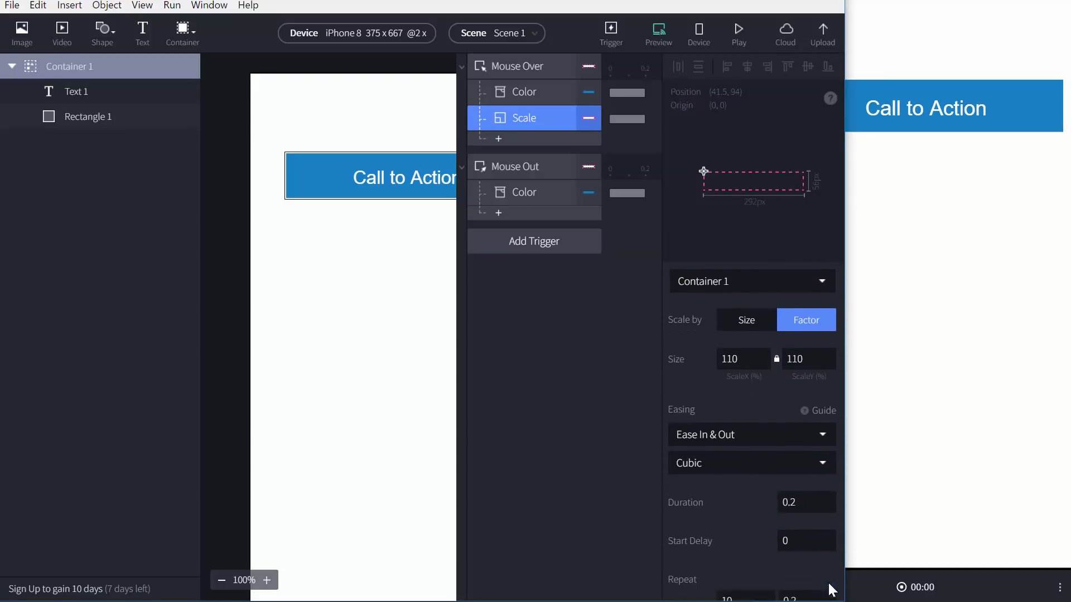
click(909, 403)
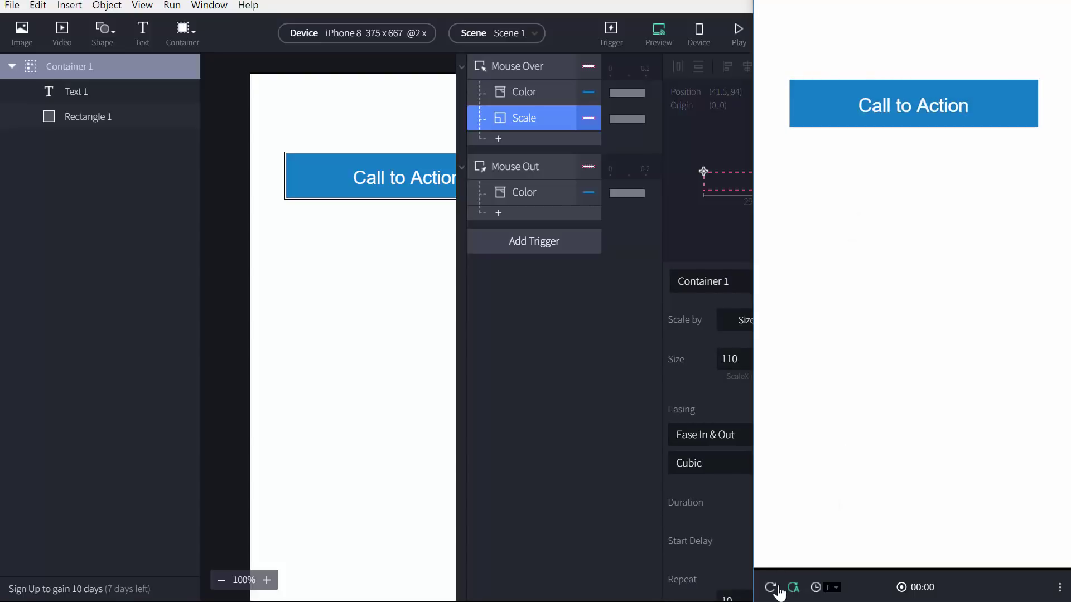
click(585, 414)
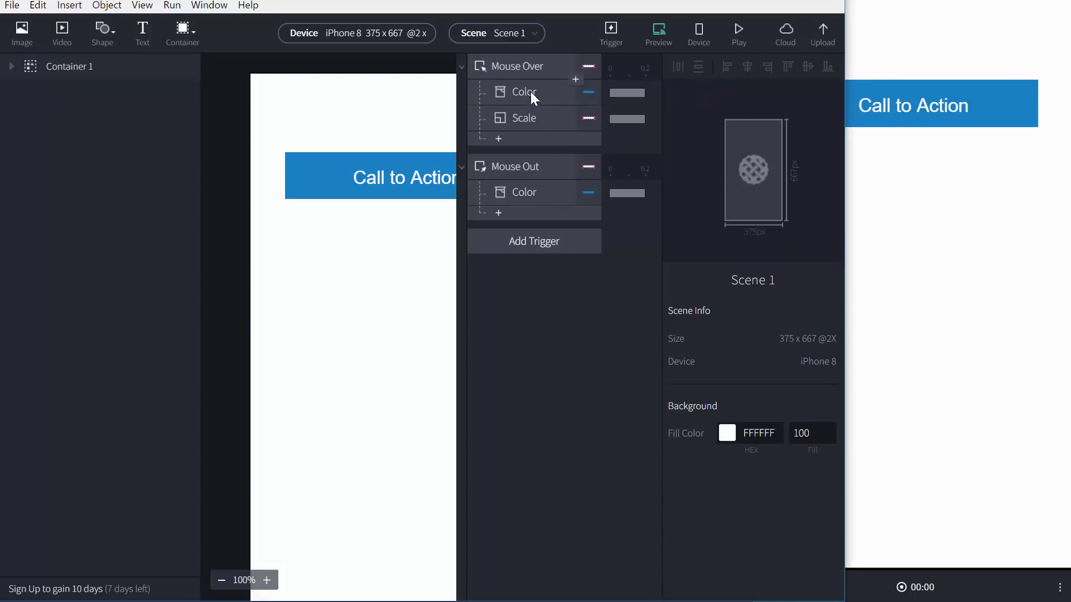
Add a Scale response for Container 1 to the Mouse Out trigger, scaled by Factor to 100% in both directions
click(530, 111)
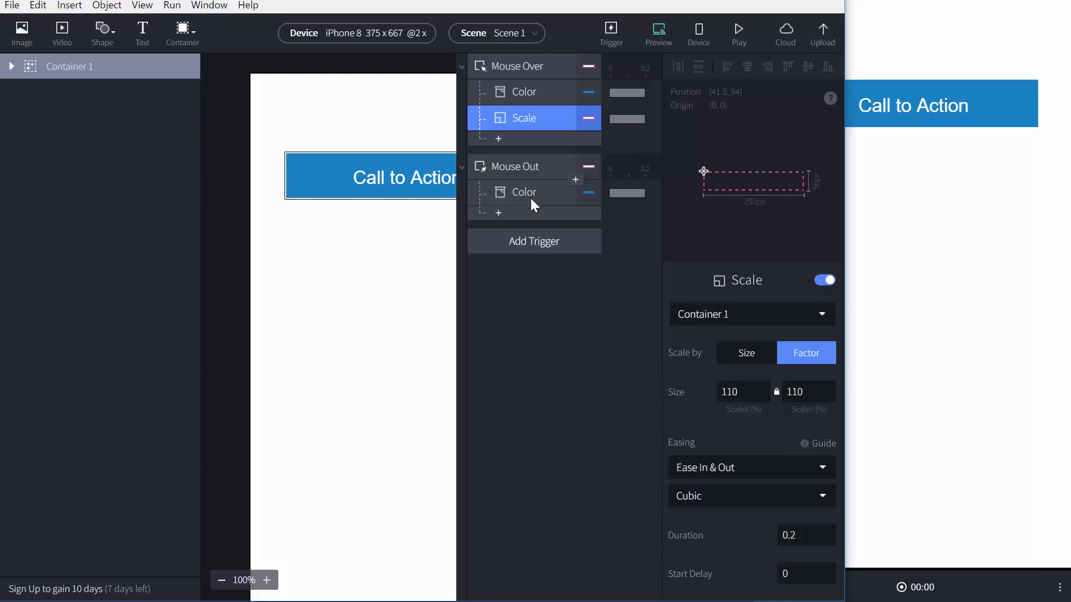
click(513, 214)
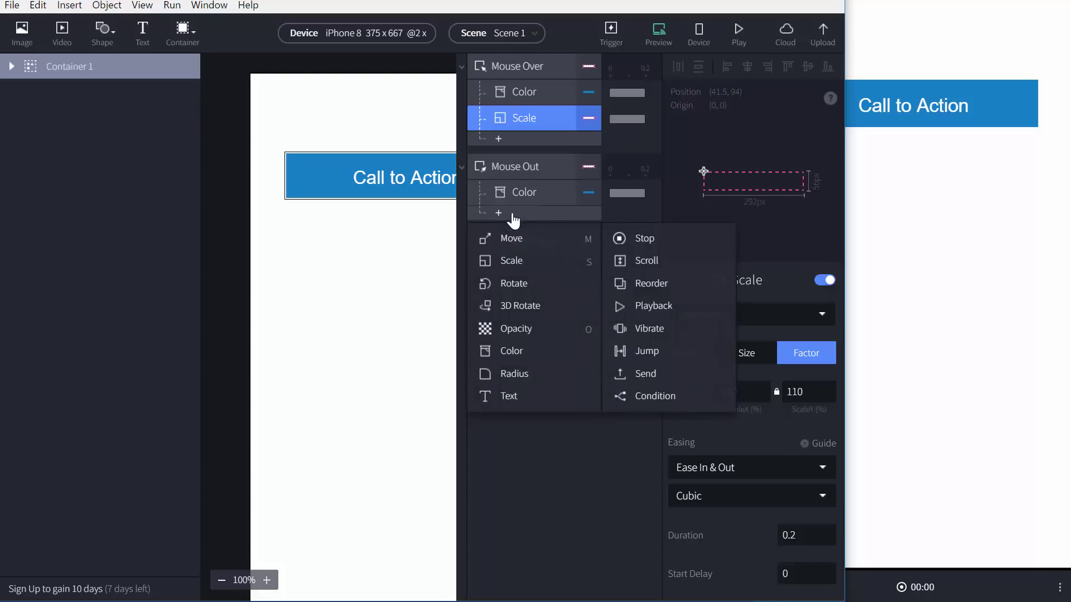
click(542, 261)
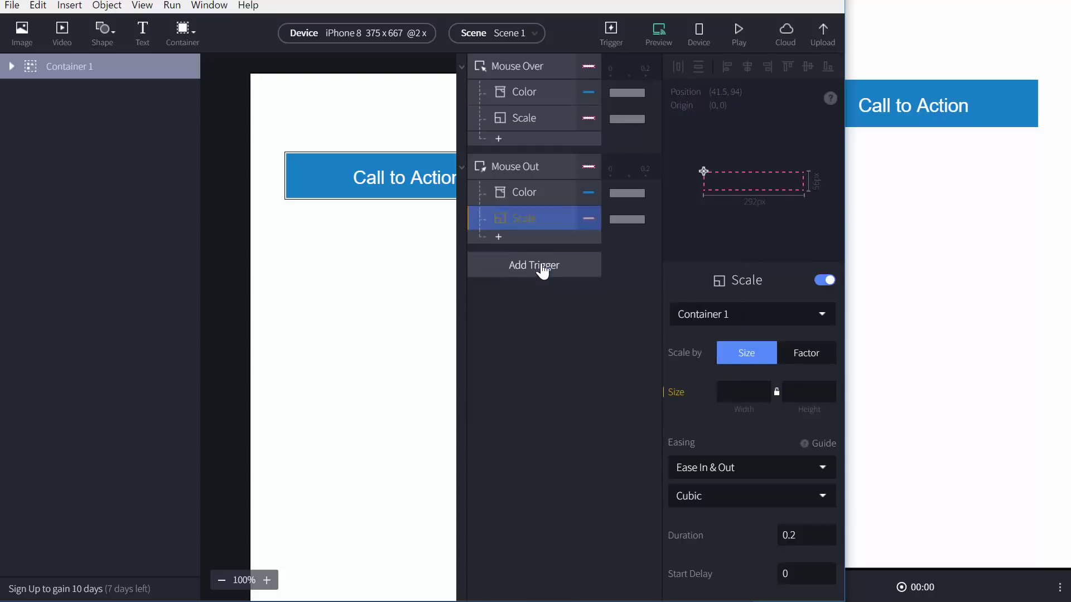
click(741, 390)
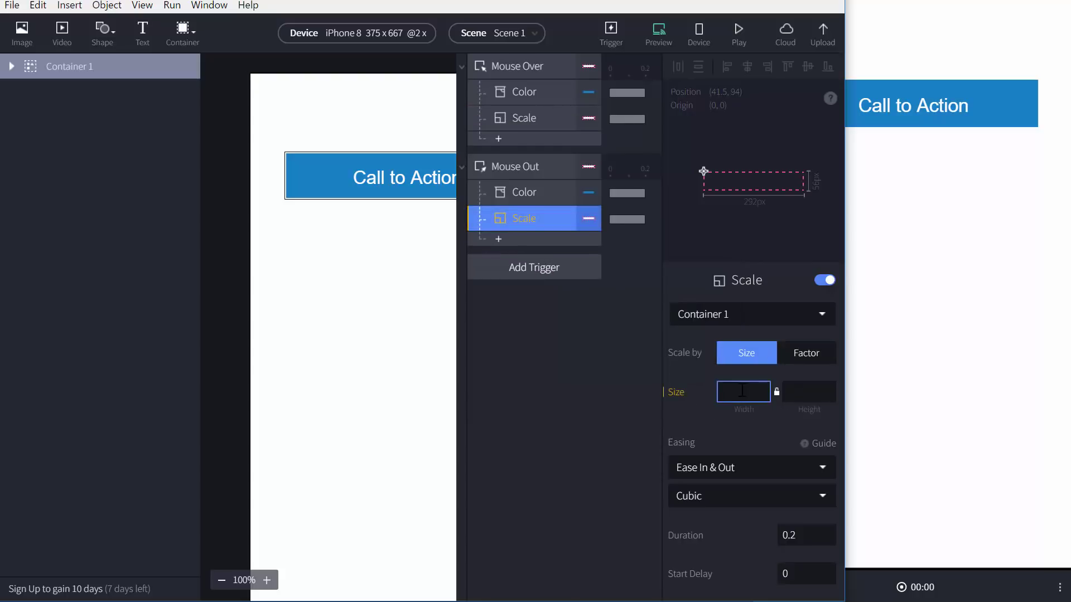
text(100)
click(797, 363)
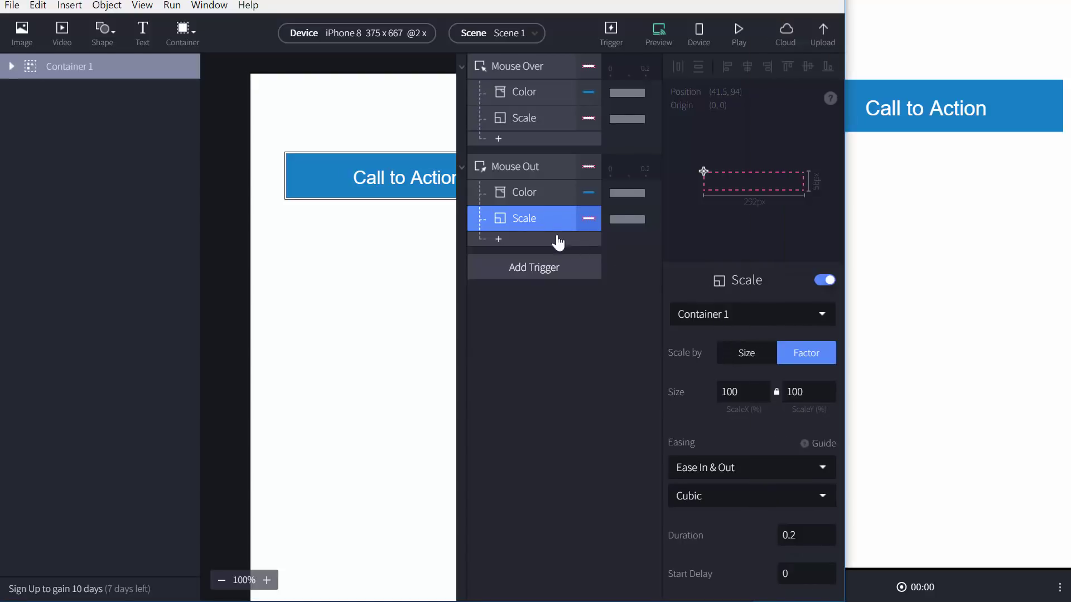
Check the Mouse Out Scale response's target layer and size settings and test the button's hover effect in the preview
click(531, 220)
click(528, 219)
click(784, 313)
click(745, 363)
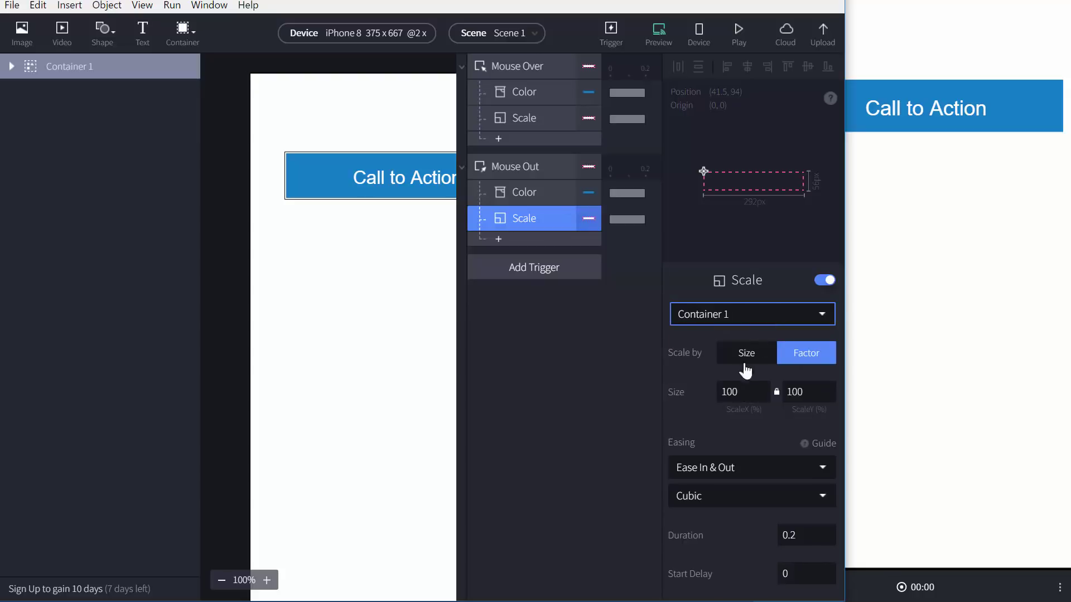
click(744, 393)
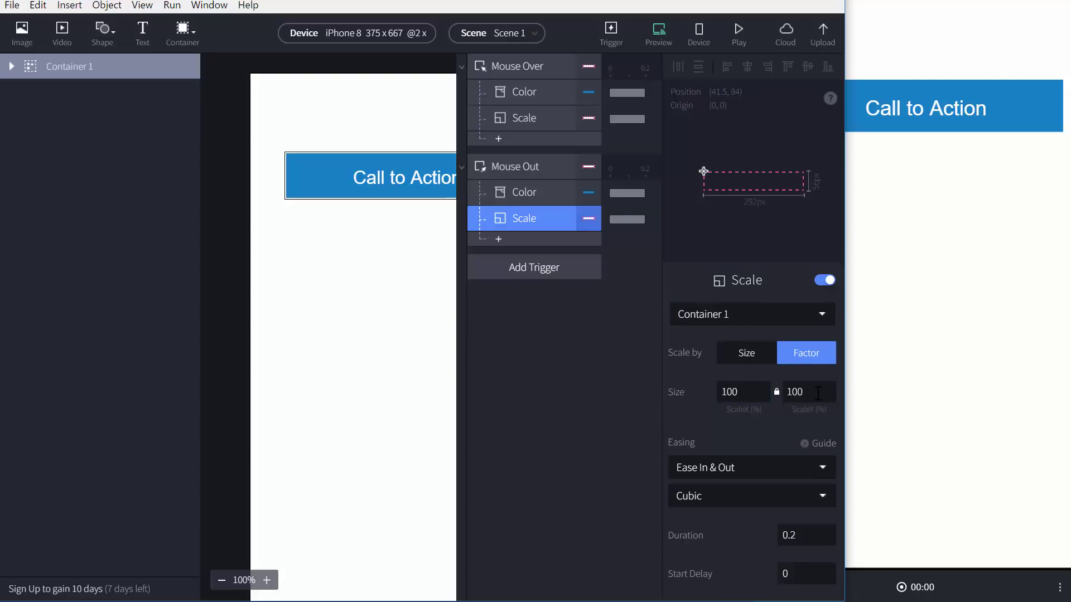
click(941, 318)
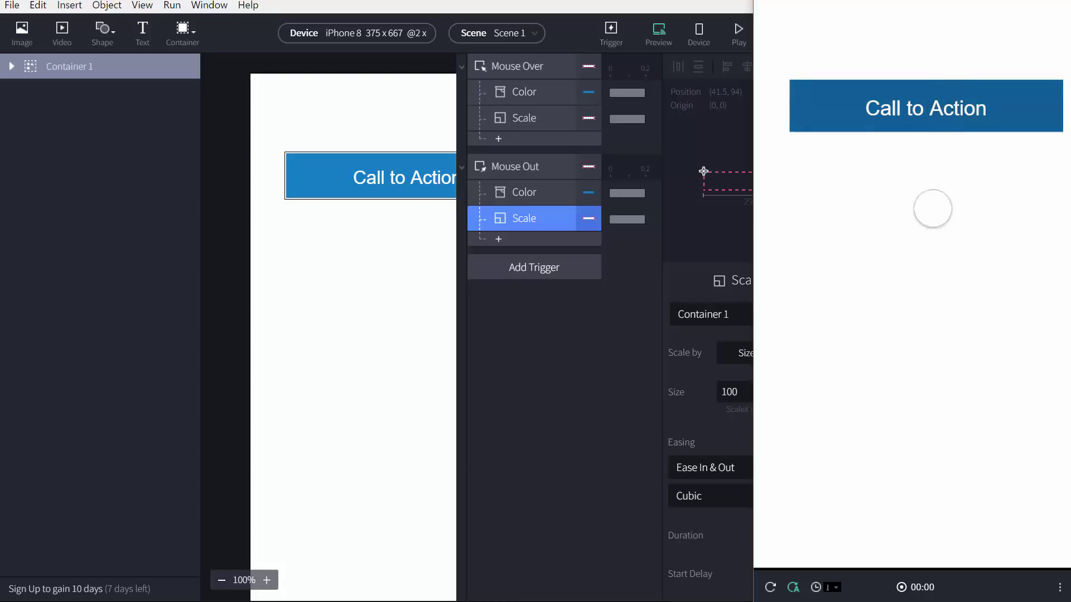
Compare the settings of the Mouse Over and Mouse Out Scale responses and test the button in the preview again
click(547, 119)
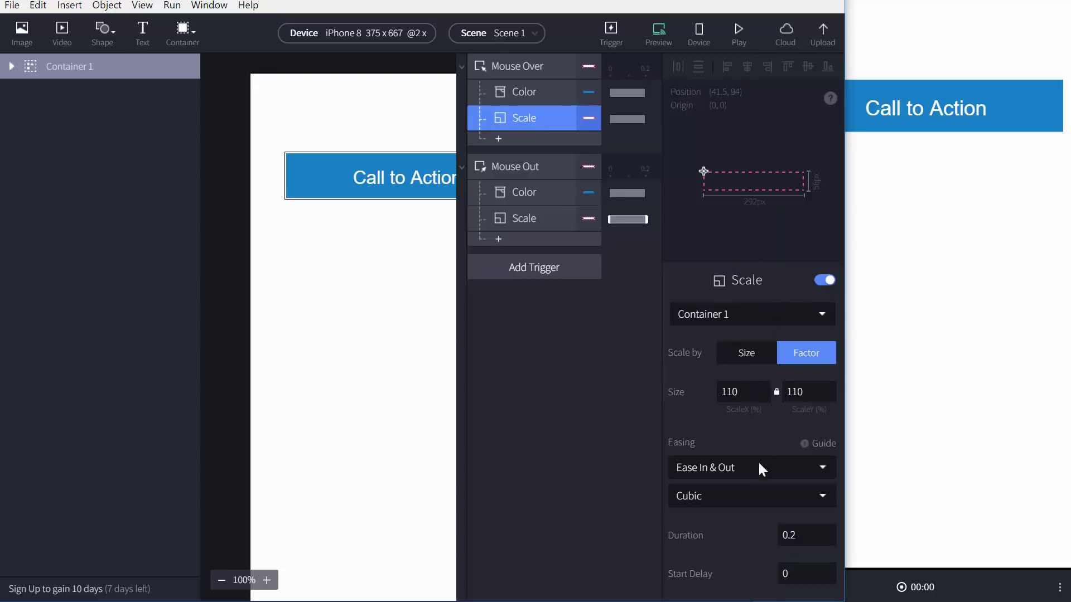
click(530, 219)
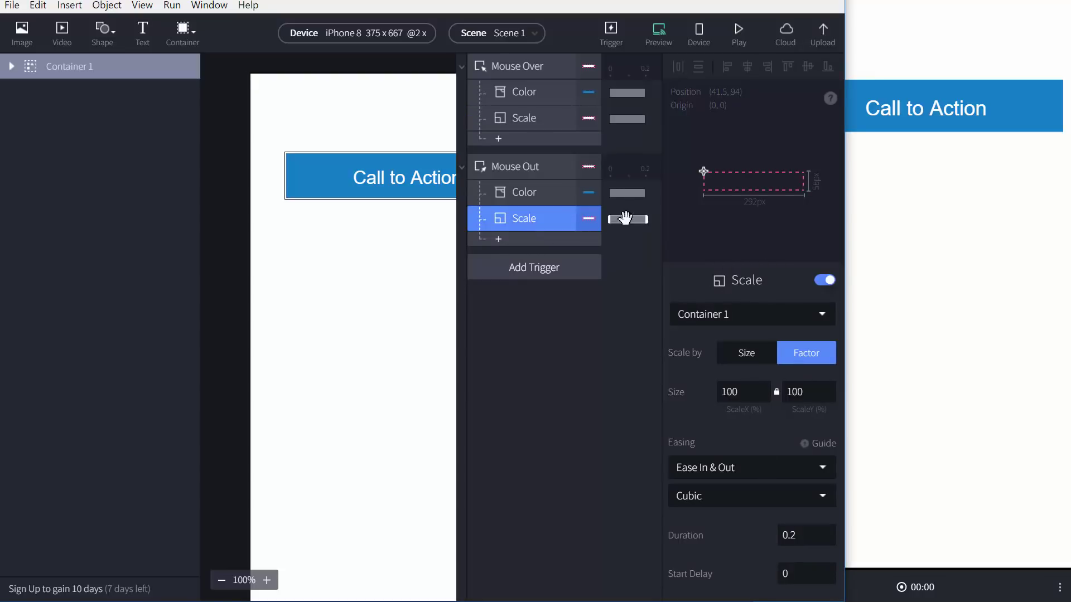
drag(625, 218, 663, 223)
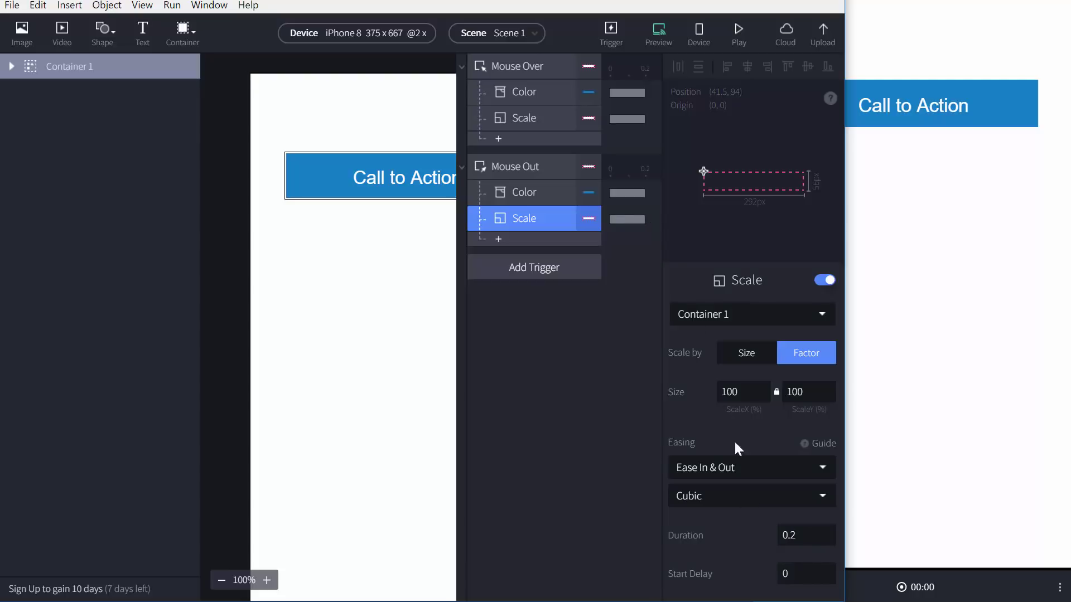
click(939, 204)
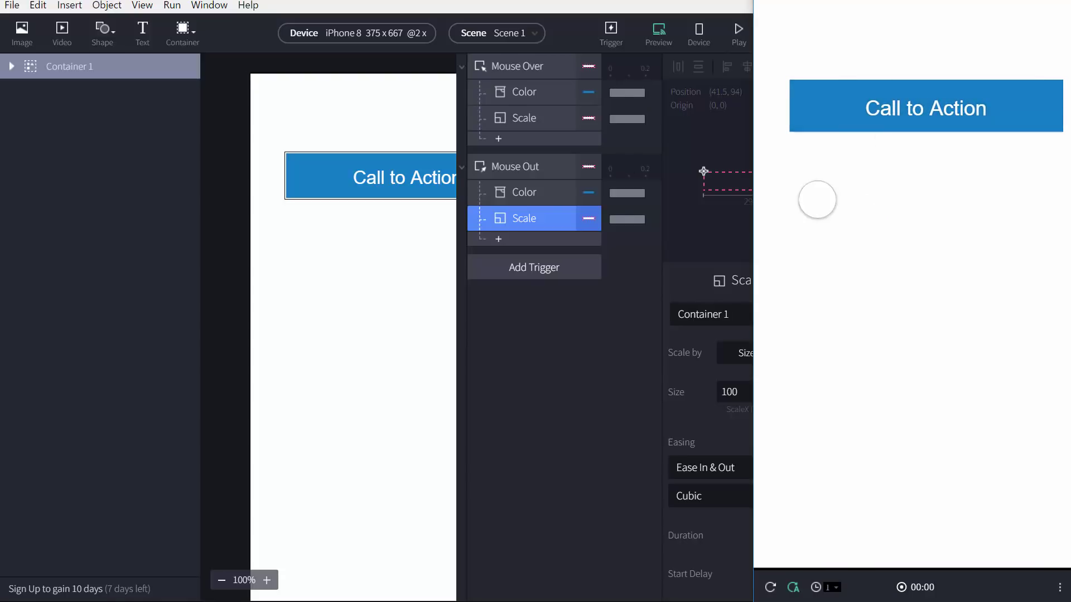
Delete the Scale responses from both the Mouse Out and Mouse Over triggers
click(533, 226)
key(Delete)
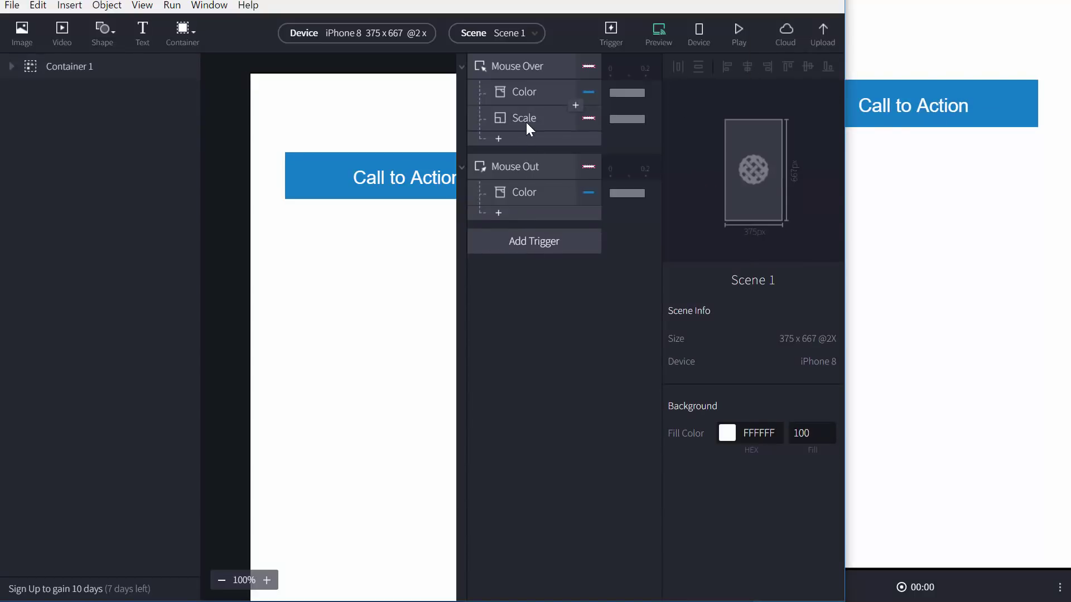
click(526, 122)
key(Delete)
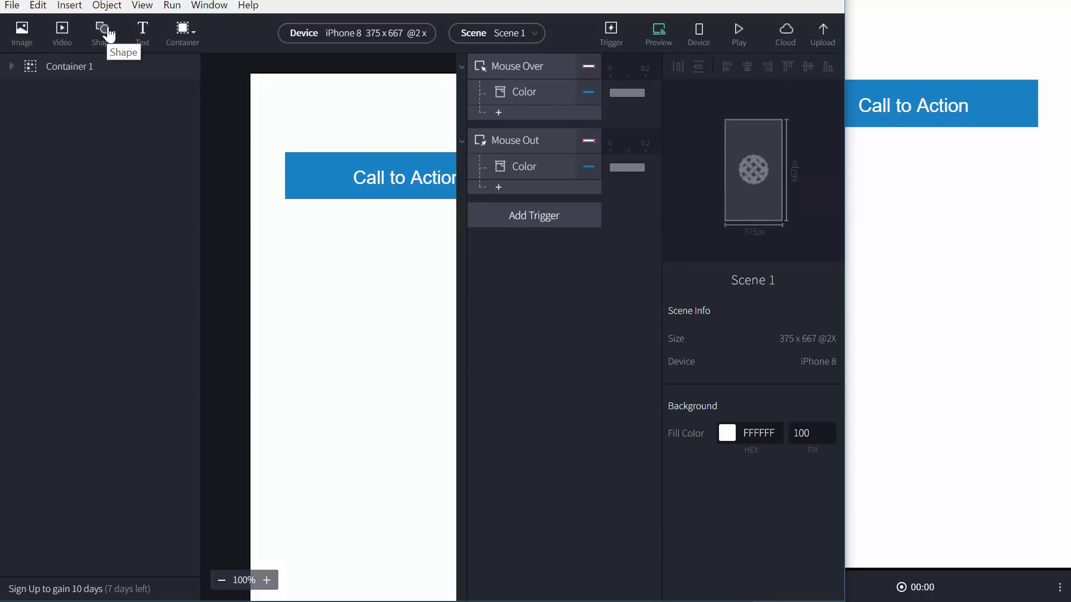
Add a text layer below the Call to Action button at position 41.5, 184 and size it to 292 × 232
click(144, 31)
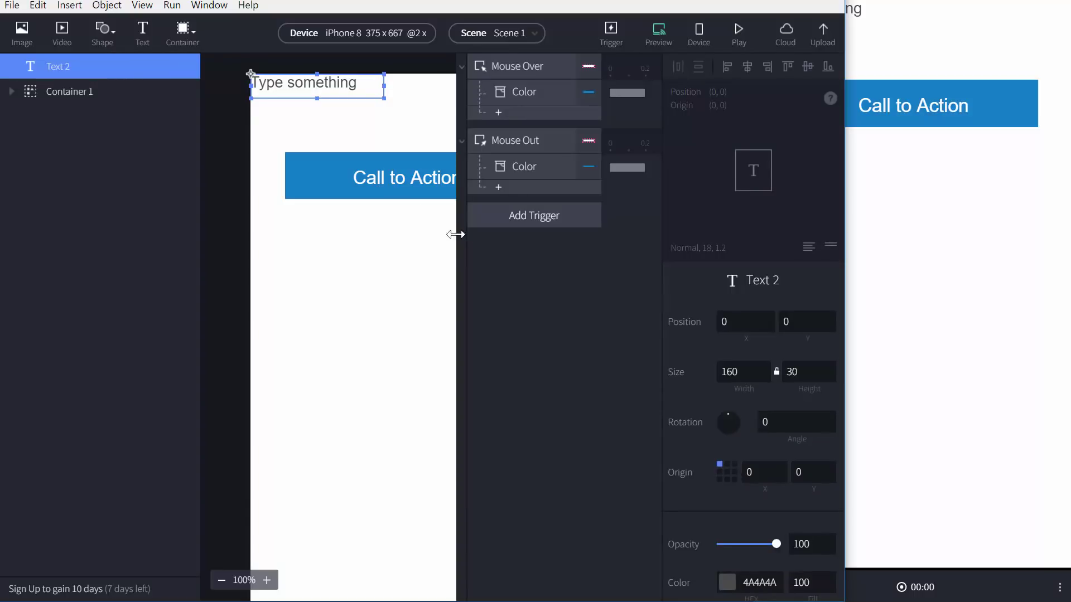
drag(843, 141, 1065, 125)
drag(330, 100, 305, 268)
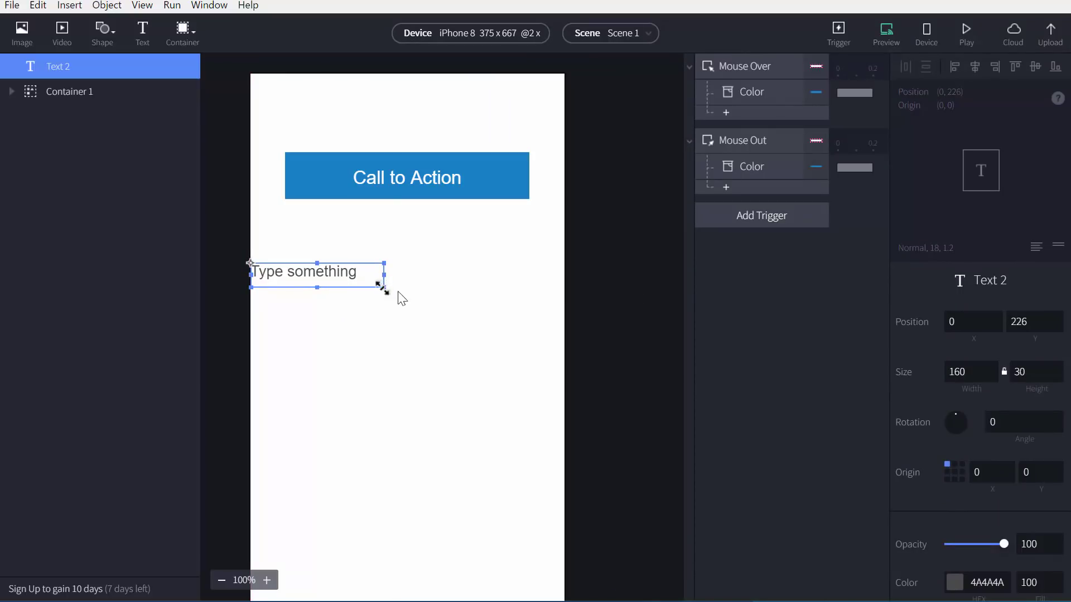
drag(400, 296, 462, 313)
drag(327, 282, 360, 247)
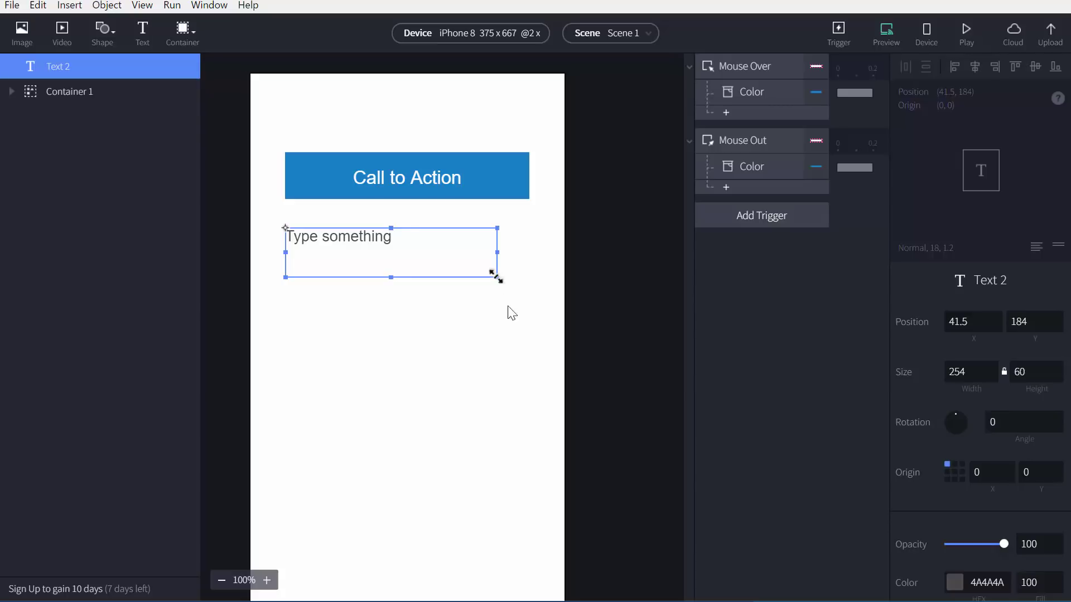
drag(497, 277, 528, 421)
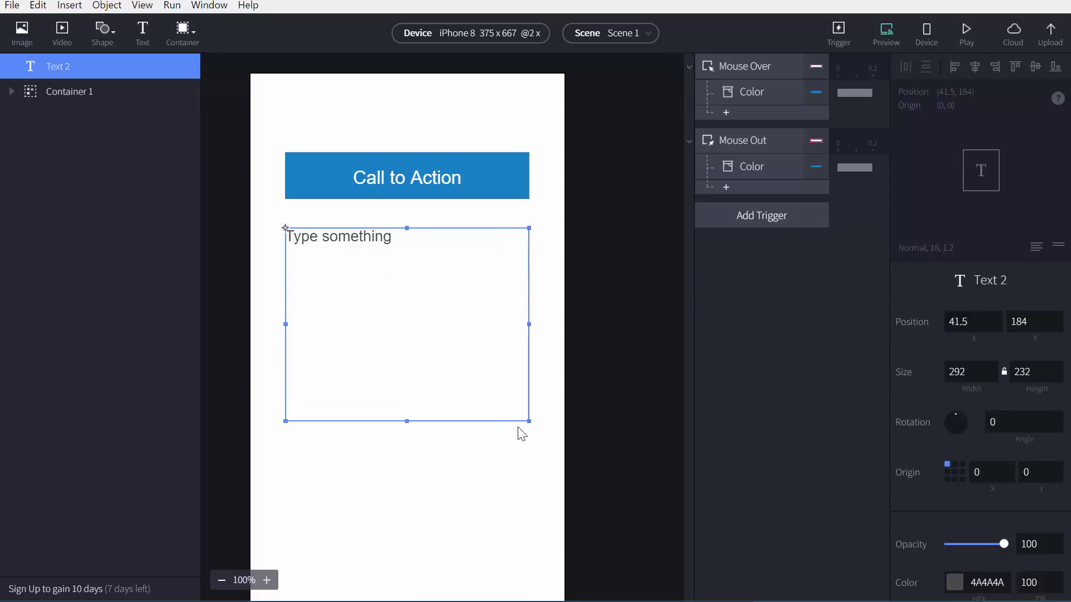
Switch to the browser, copy the standard Lorem Ipsum passage up to "pariatur." from lipsum.com, and paste it over the text layer's placeholder
double_click(373, 239)
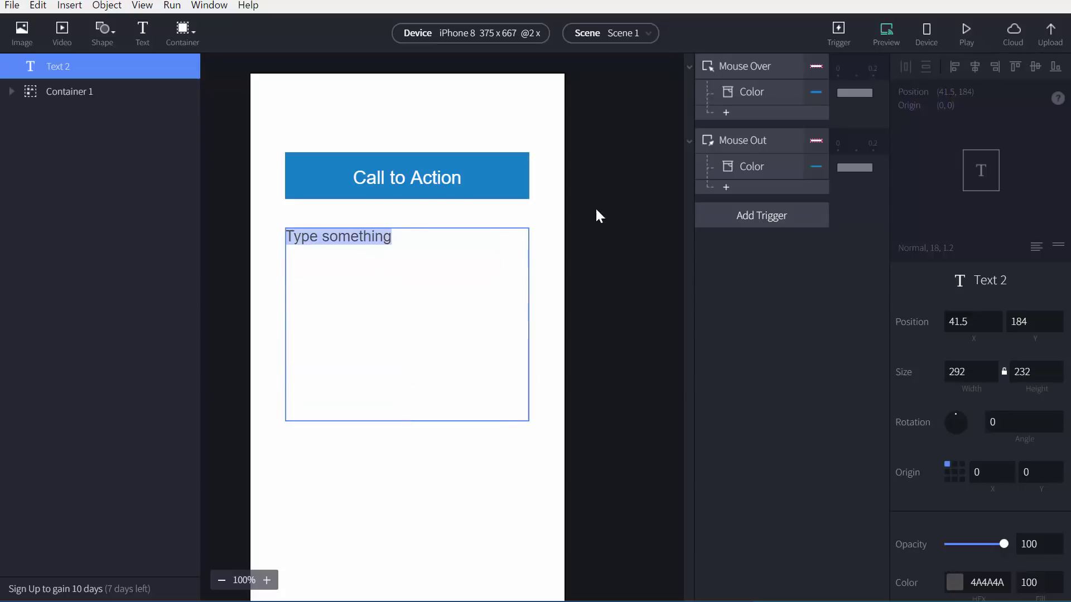
click(285, 228)
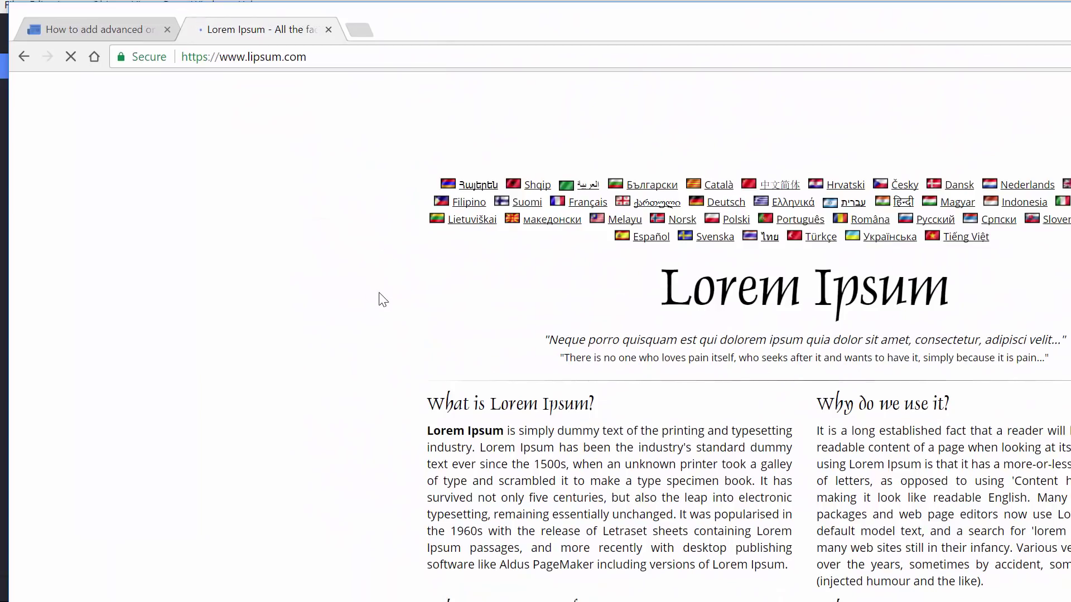
scroll(383, 300, down, 15)
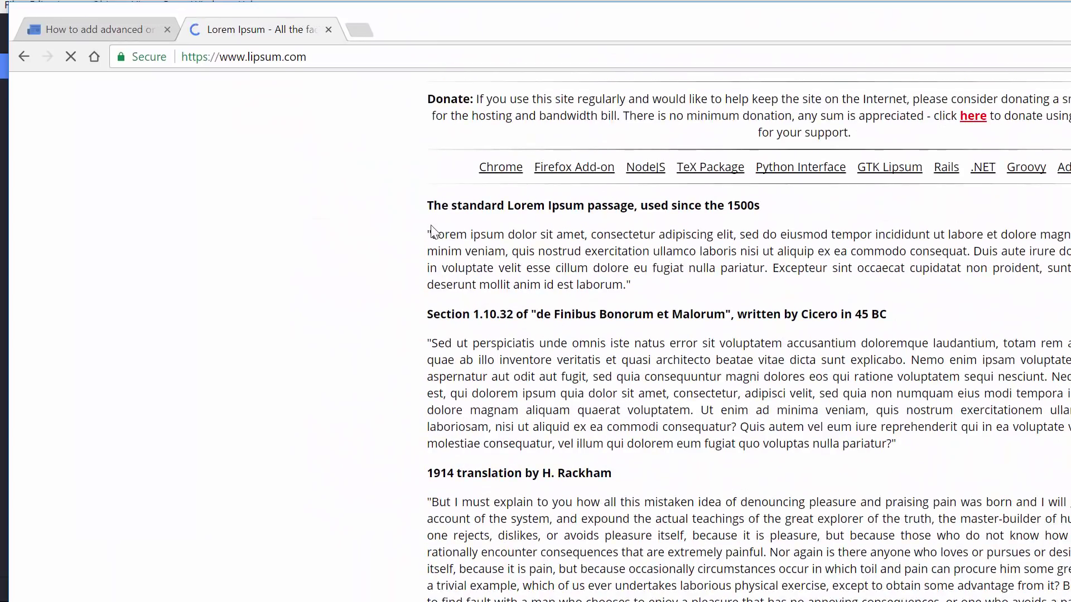
drag(430, 234, 771, 269)
key(ctrl+c)
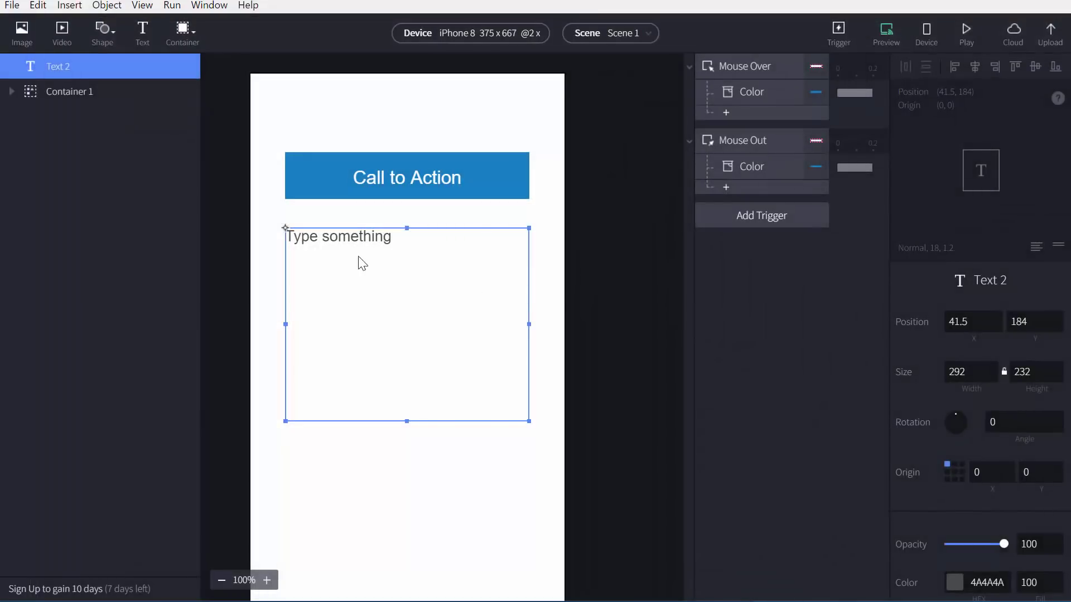
double_click(357, 238)
key(ctrl+v)
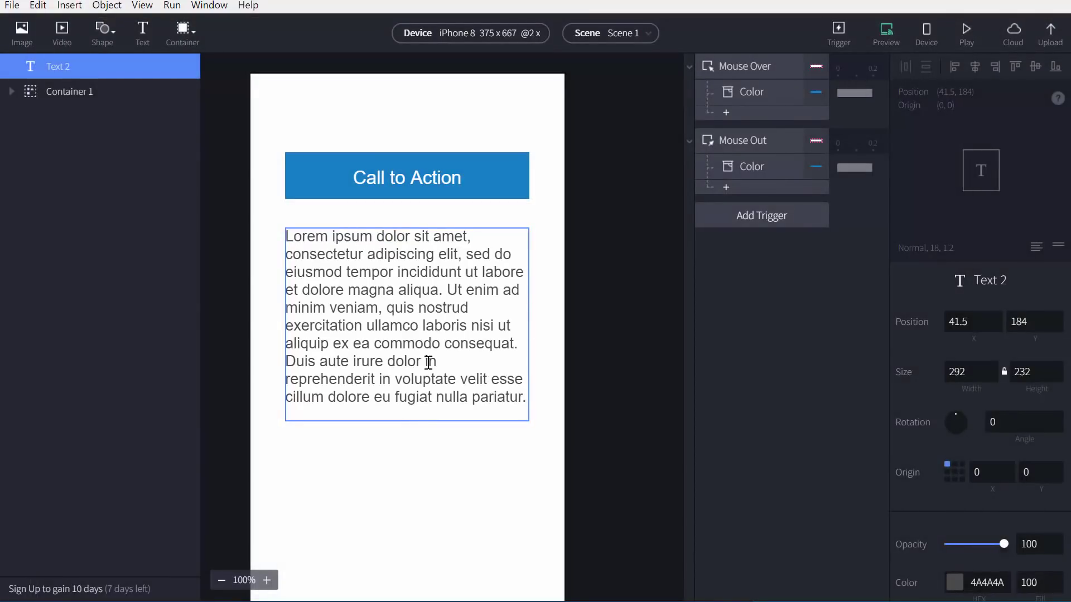
Split the text into two paragraphs with a blank line before "Duis aute" and remove the leading space
click(518, 344)
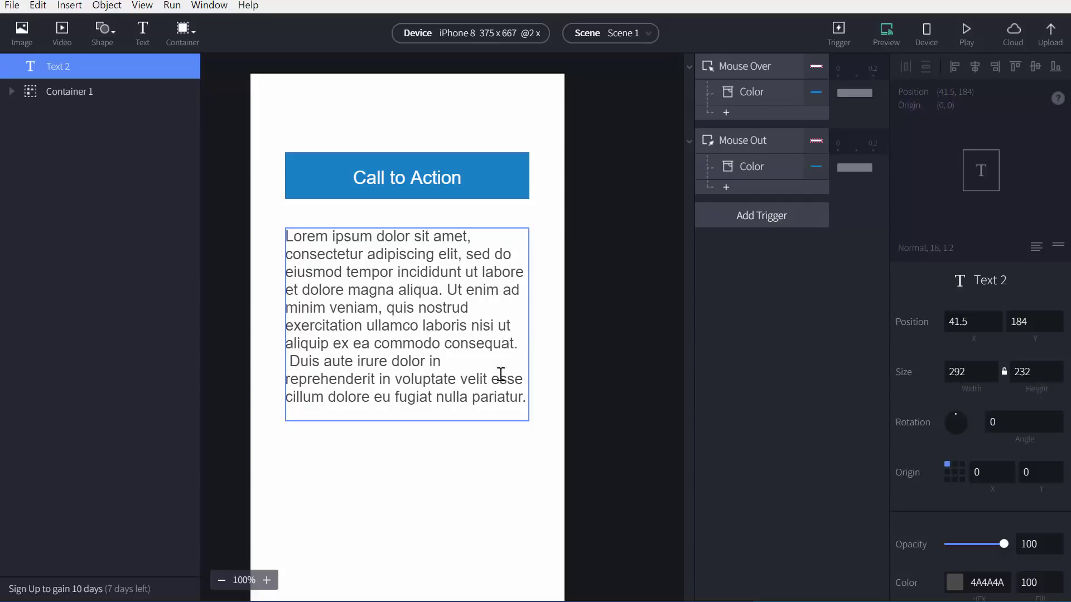
key(Return)
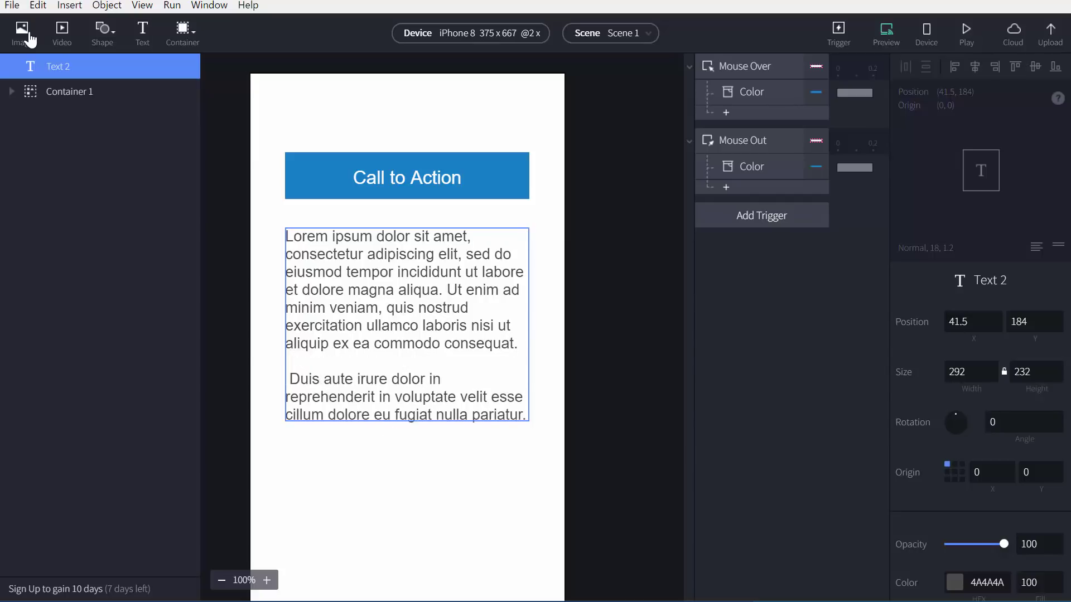
key(Delete)
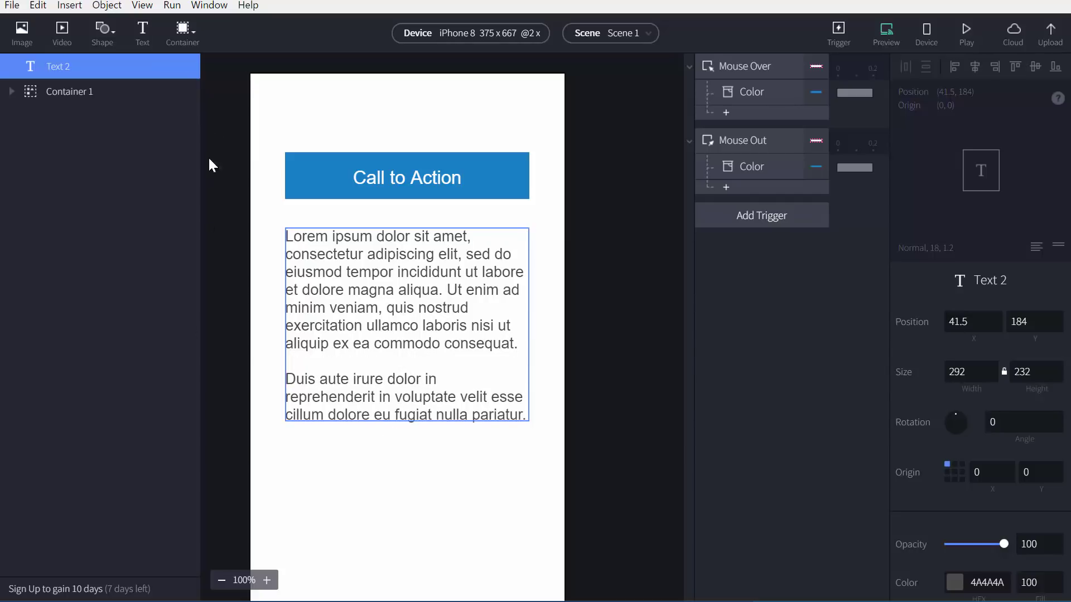
Increase the text layer's height to 264 and move it down to Y 201.5
click(112, 67)
drag(406, 421, 412, 454)
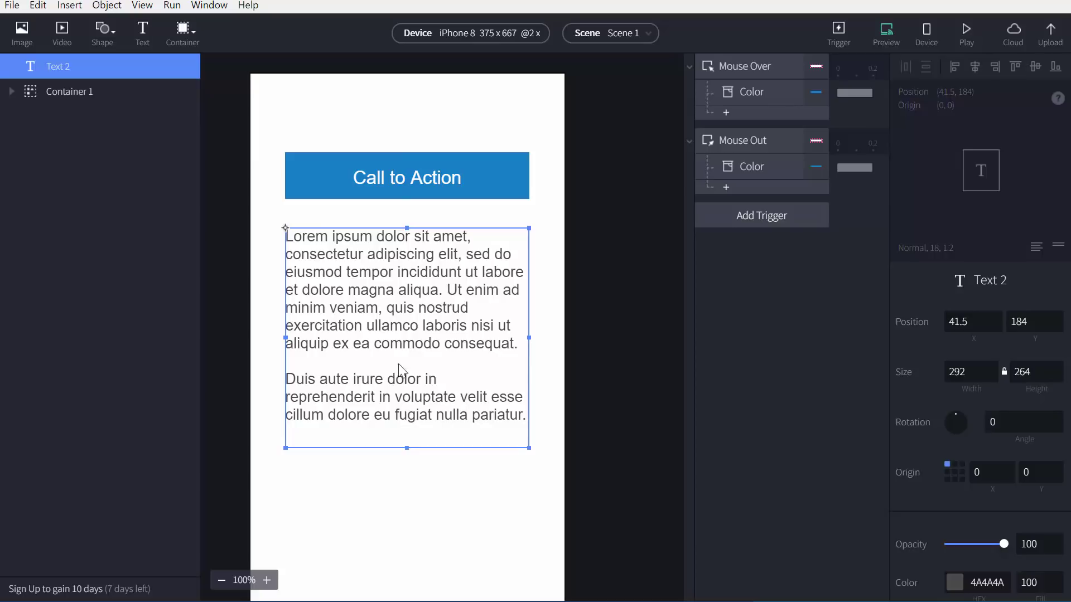
drag(393, 342, 394, 356)
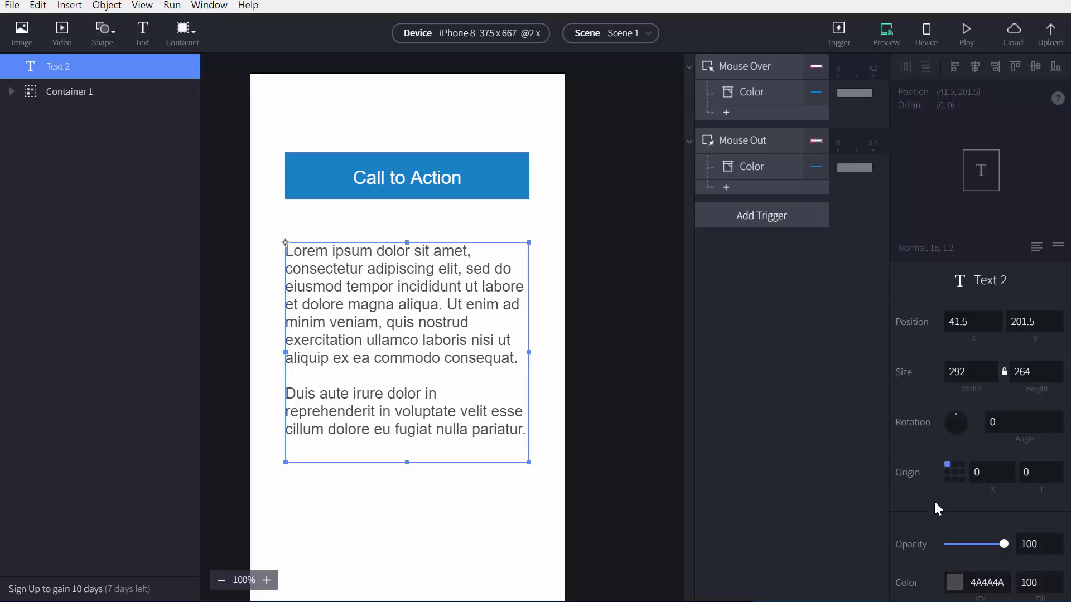
Set the text layer's opacity to 0 and deselect it
scroll(916, 569, down, 5)
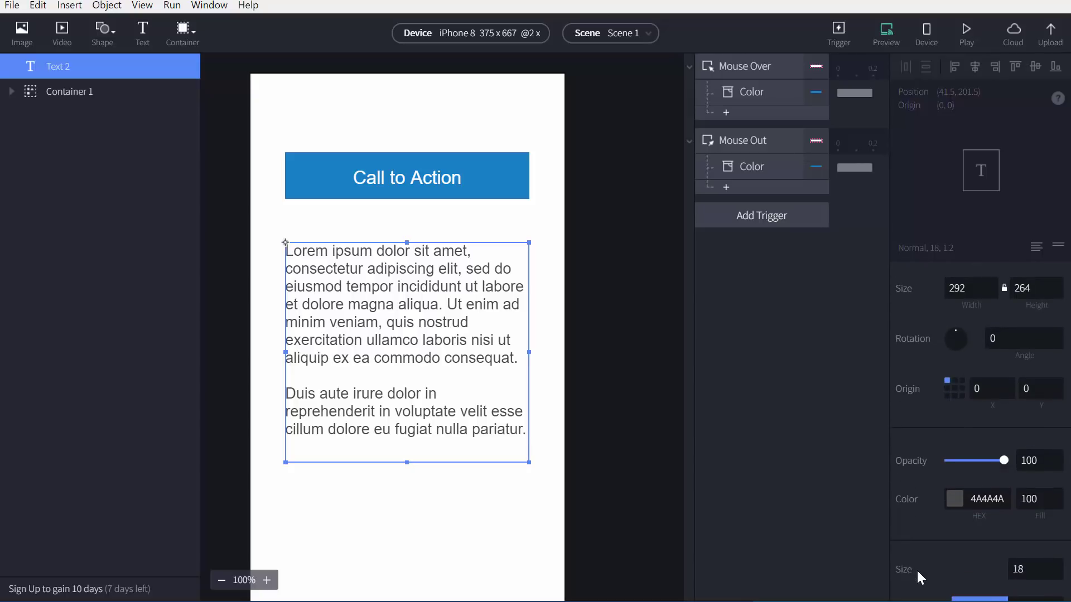
scroll(918, 552, up, 2)
scroll(919, 538, down, 3)
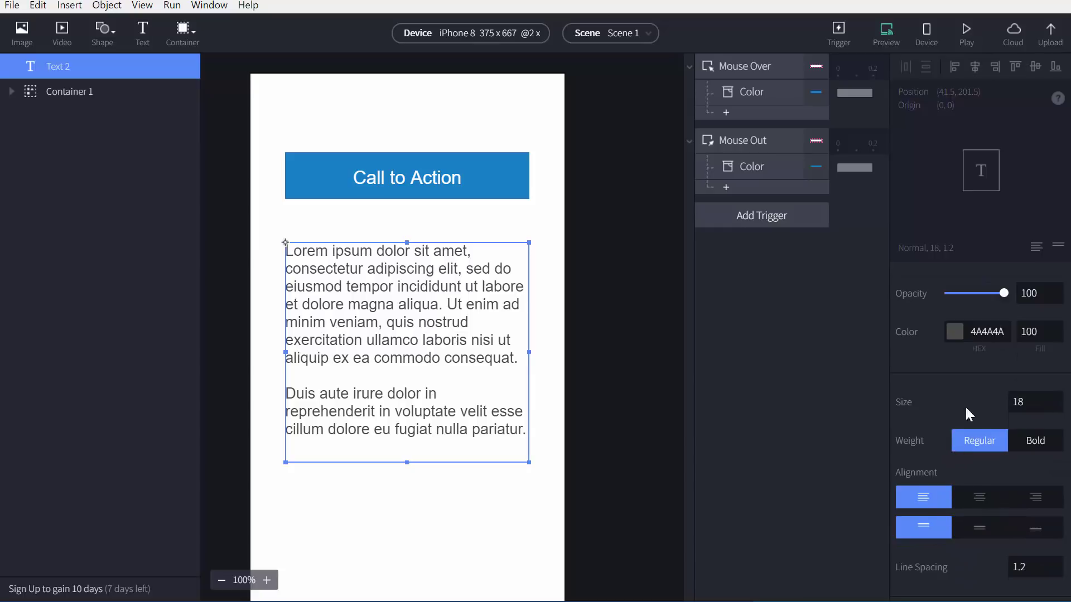
drag(1003, 294, 784, 331)
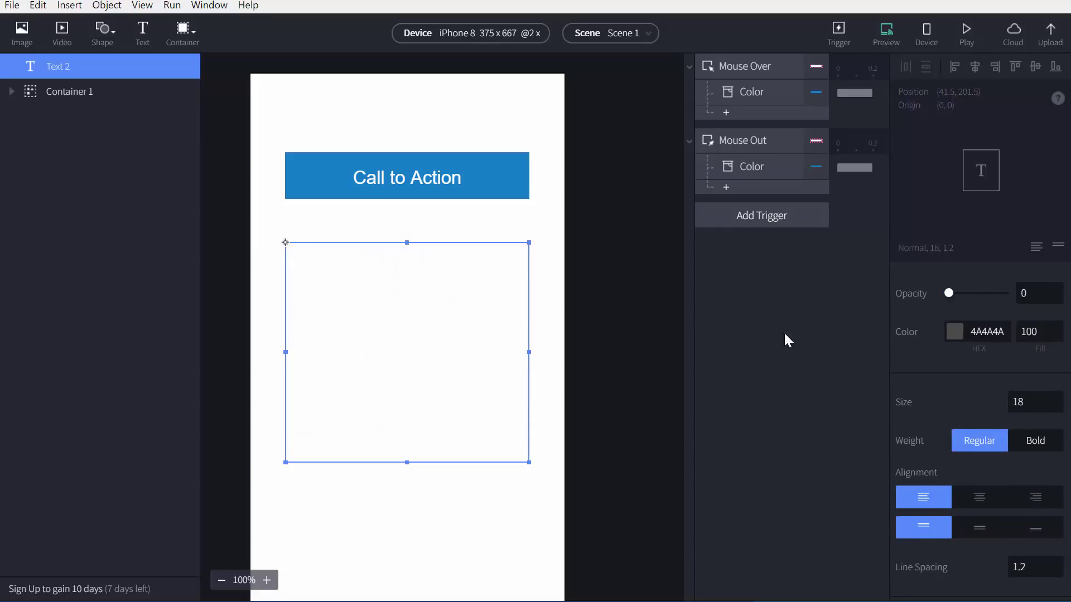
click(623, 283)
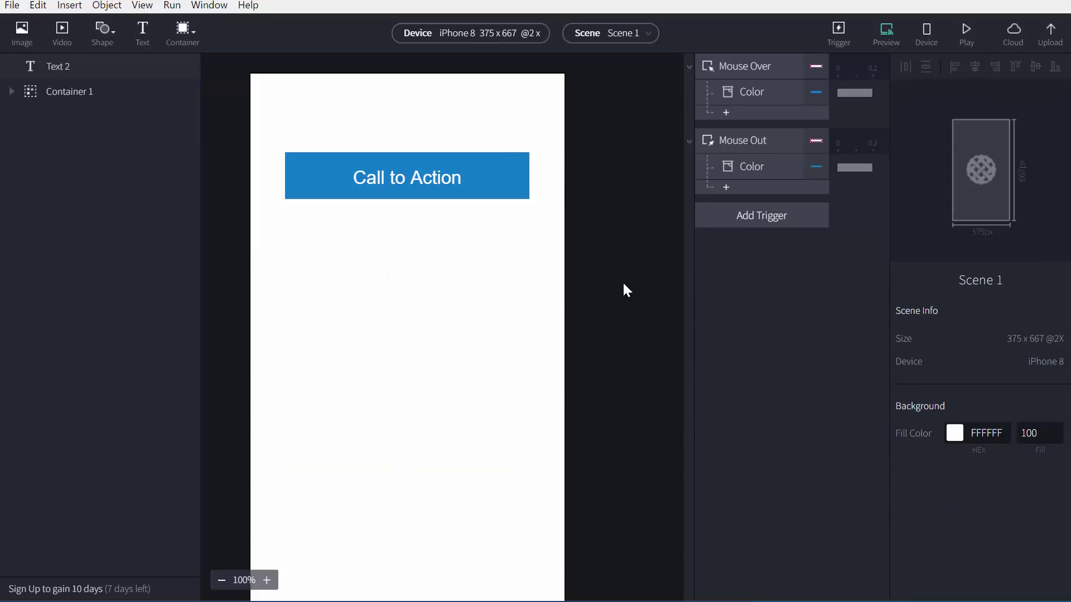
Add a Tap trigger to Container 1, the Call to Action button
click(493, 168)
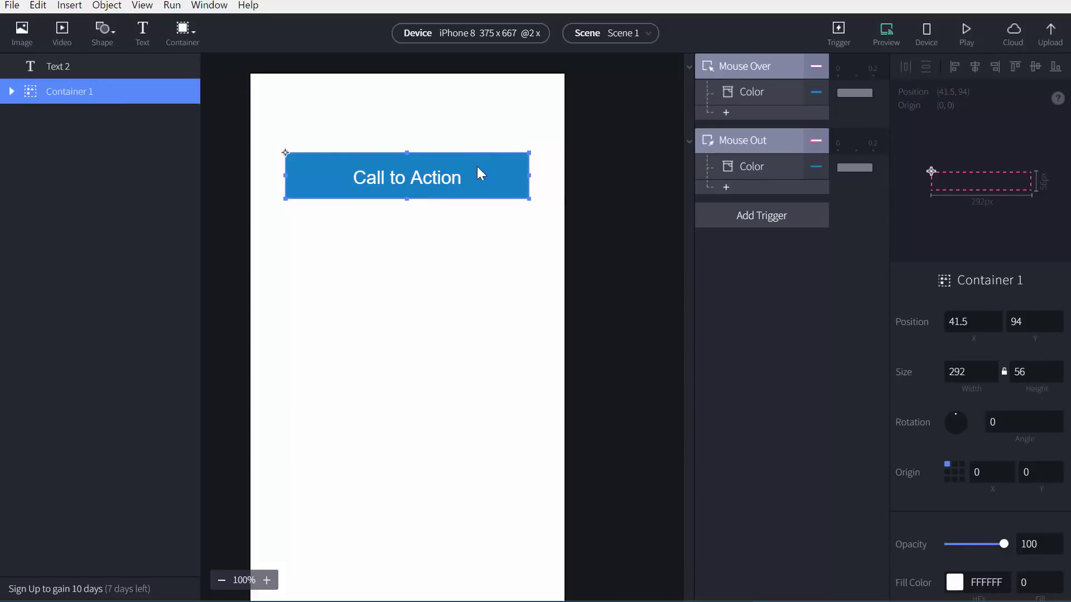
click(753, 220)
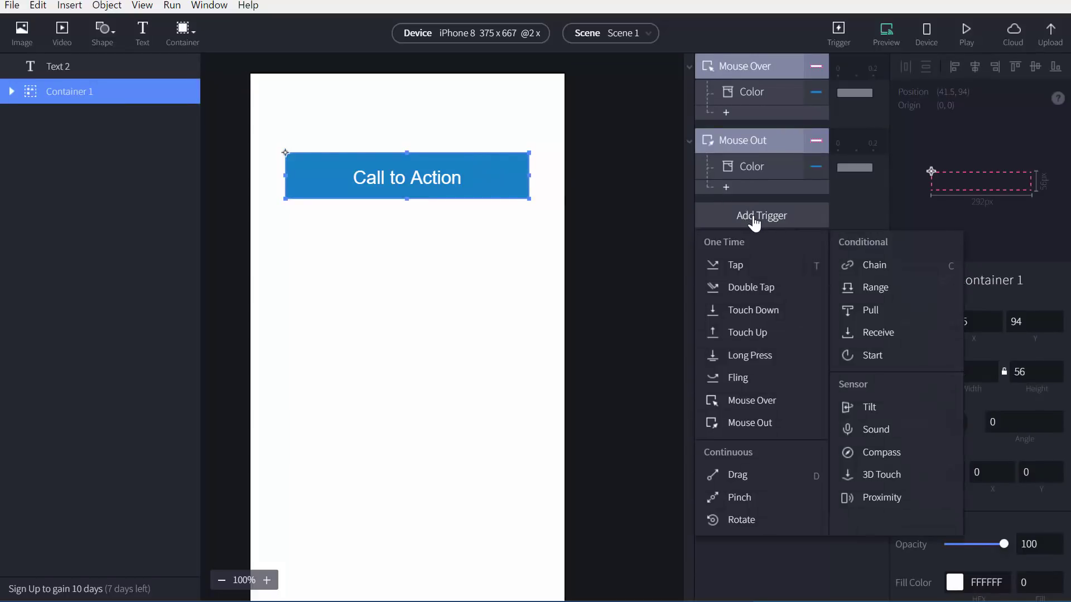
click(734, 264)
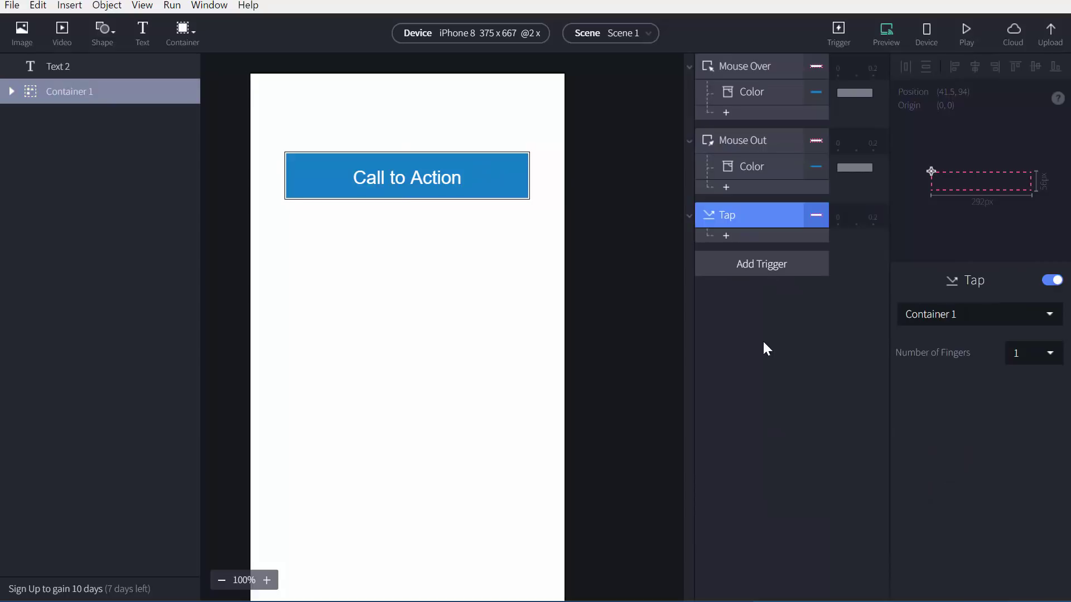
Add an Opacity response to the Tap trigger that changes Text 2 to 100
click(760, 239)
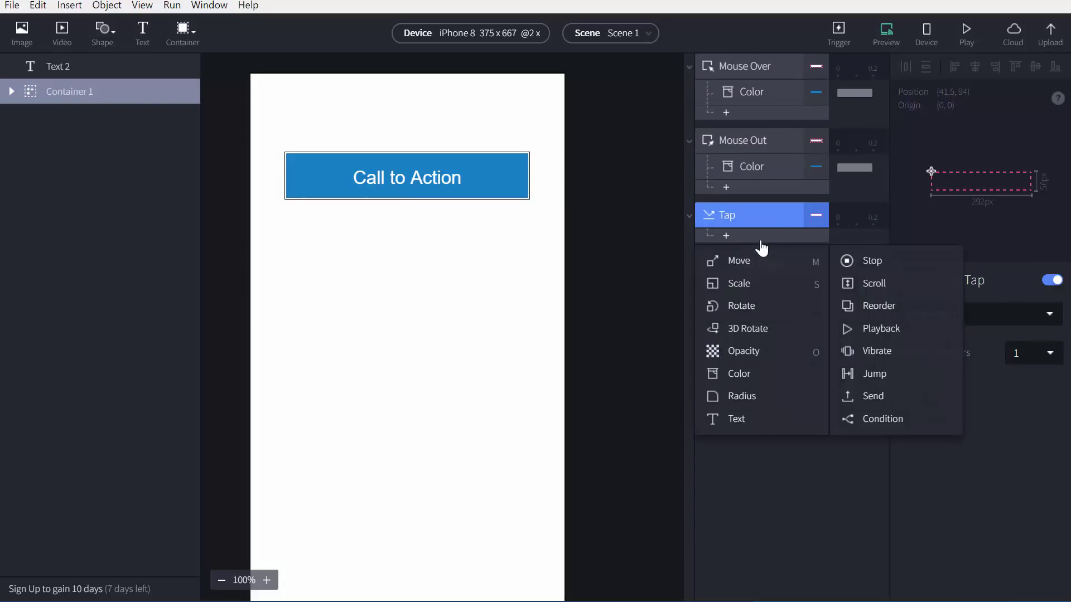
click(758, 352)
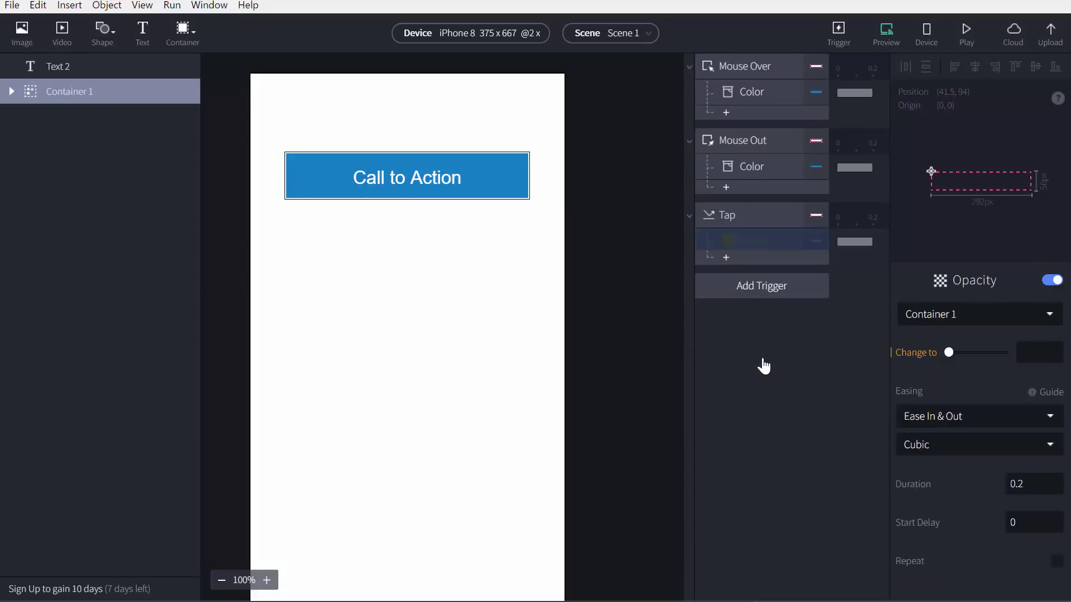
click(983, 313)
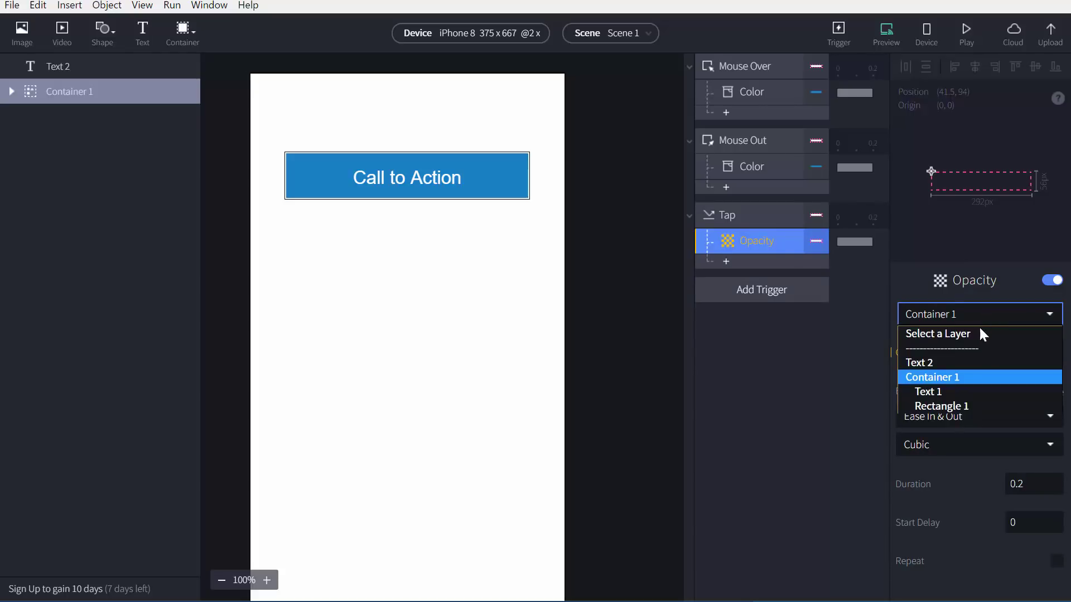
click(942, 362)
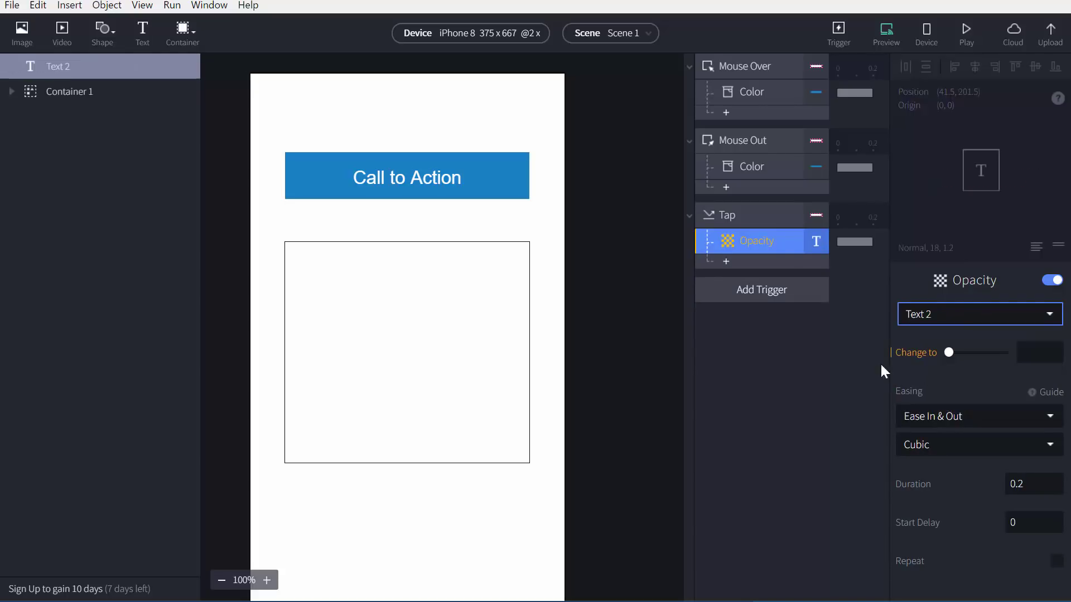
drag(952, 352, 1038, 352)
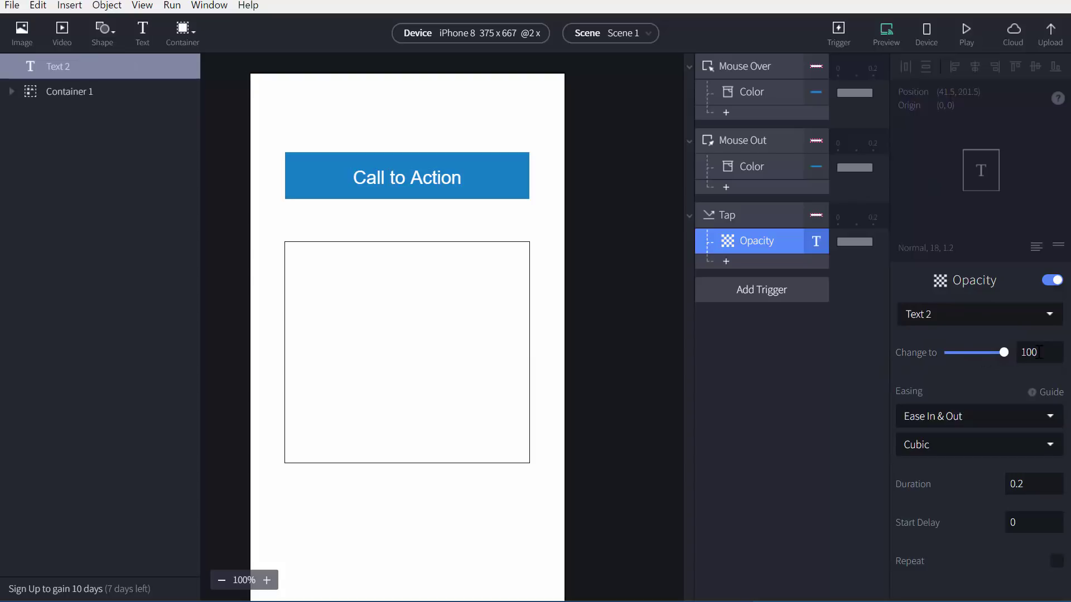
click(825, 390)
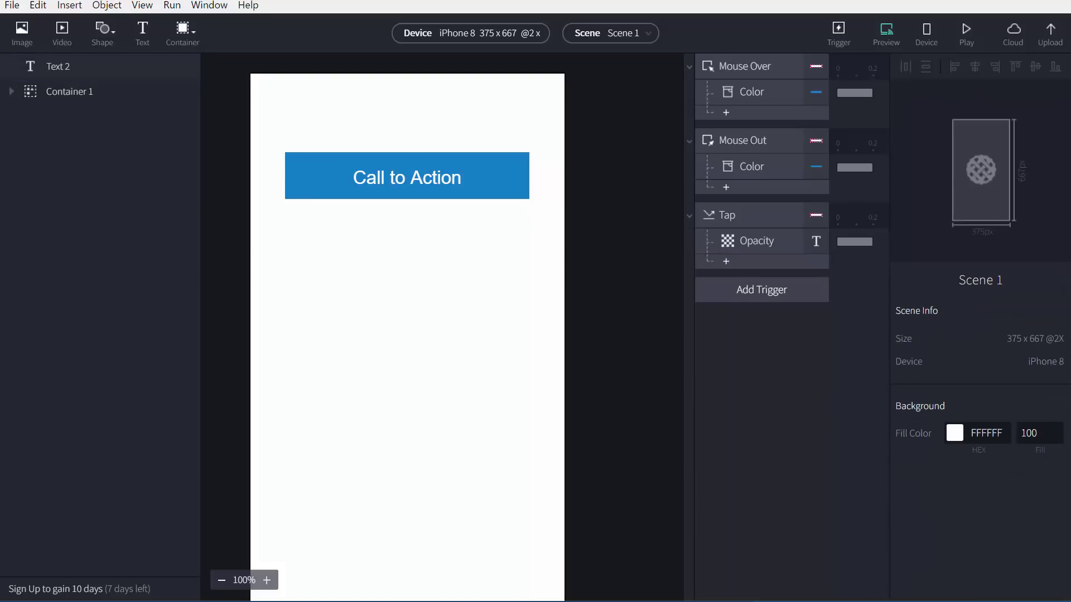
Test tapping the Call to Action button in the preview, resizing the windows to see it and restoring the editor's width
drag(1068, 205, 753, 218)
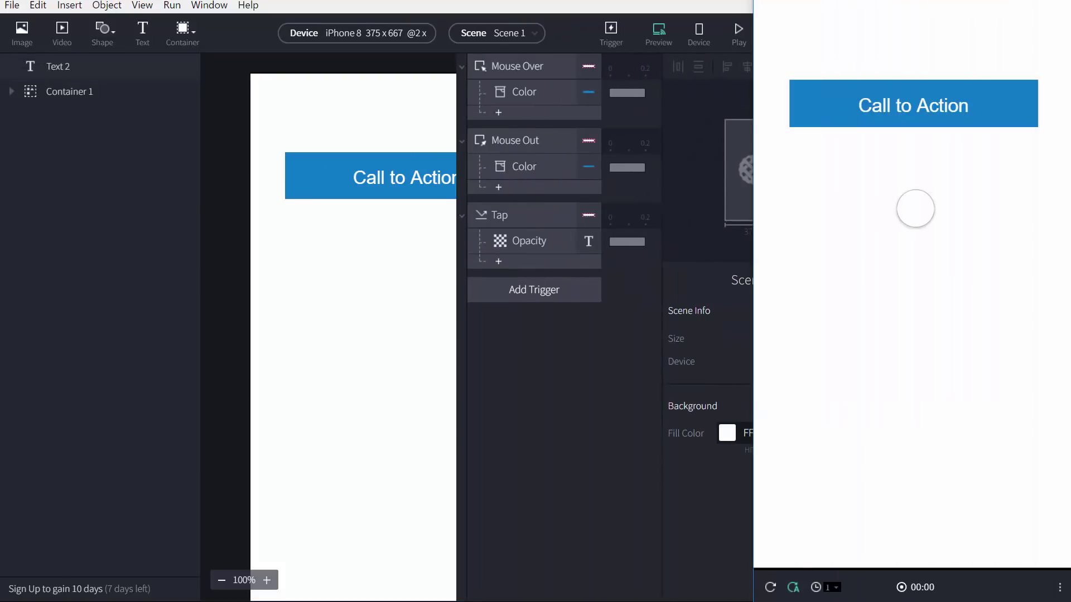
click(904, 120)
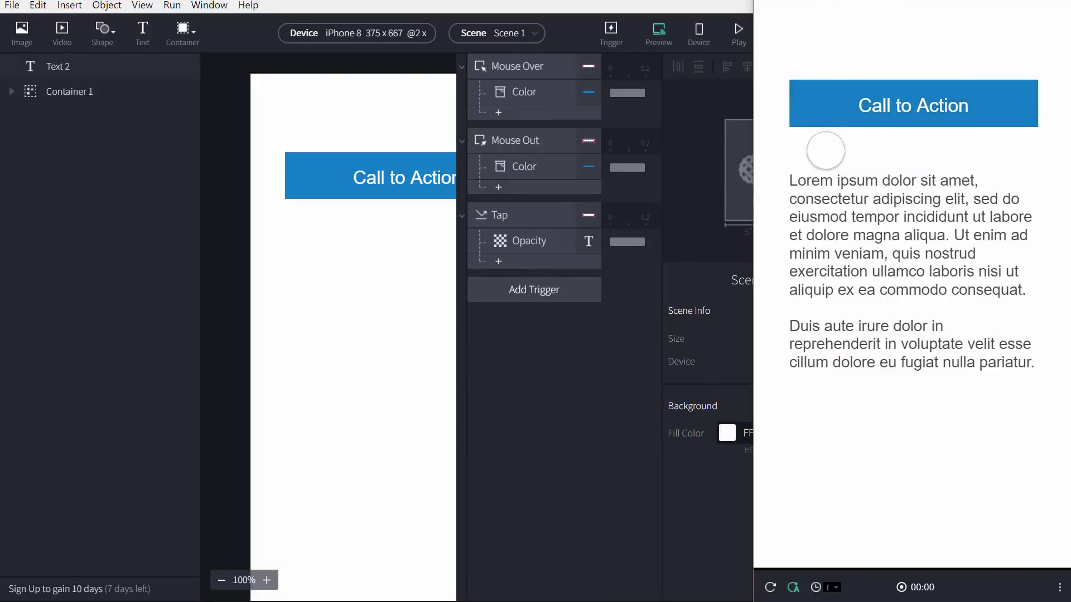
drag(756, 146, 719, 128)
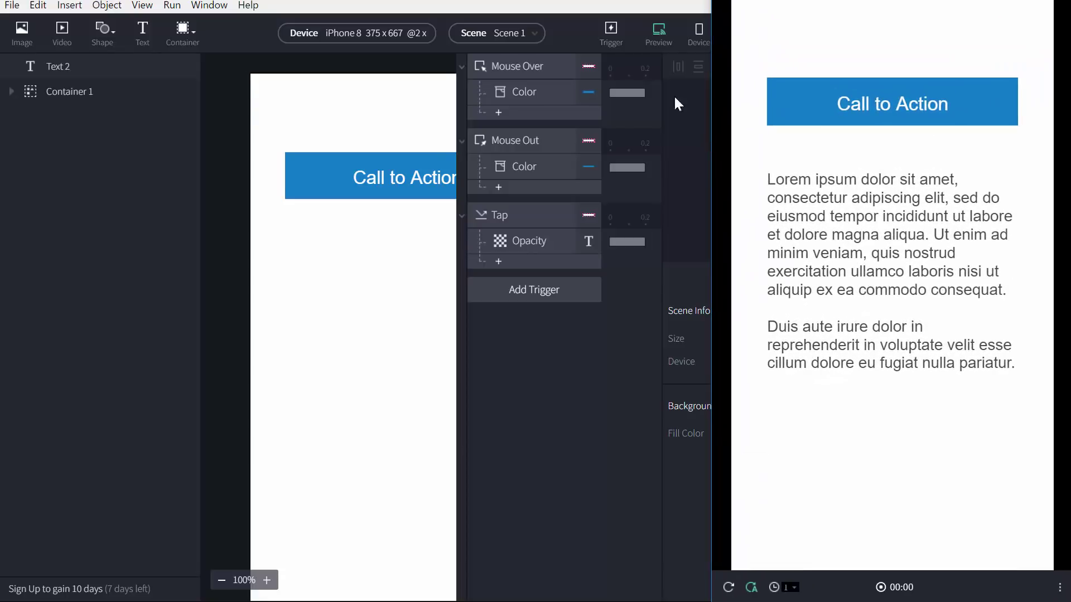
click(714, 222)
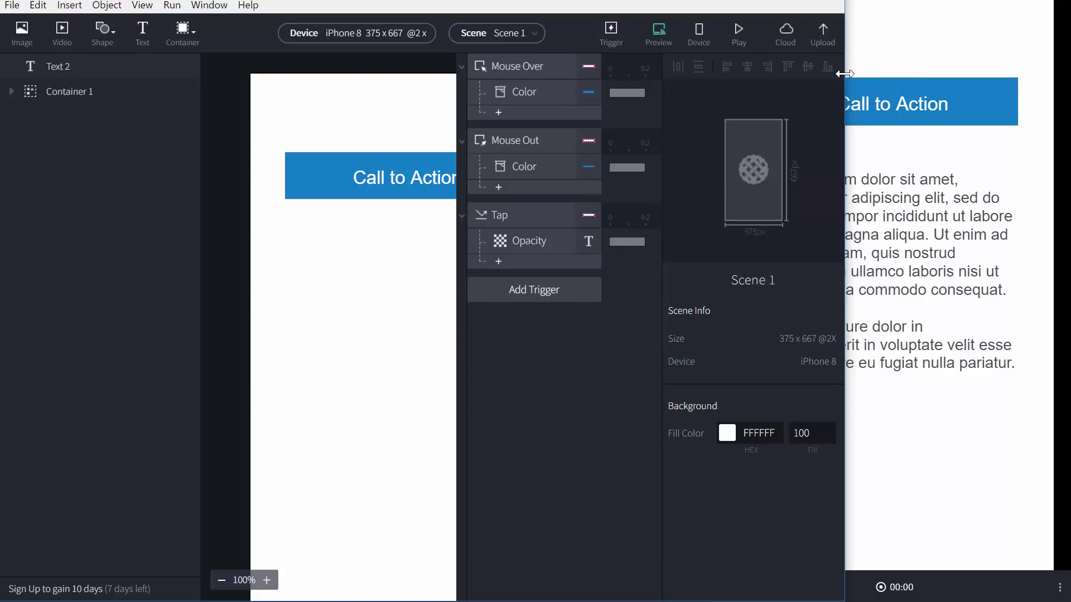
drag(844, 79, 1070, 68)
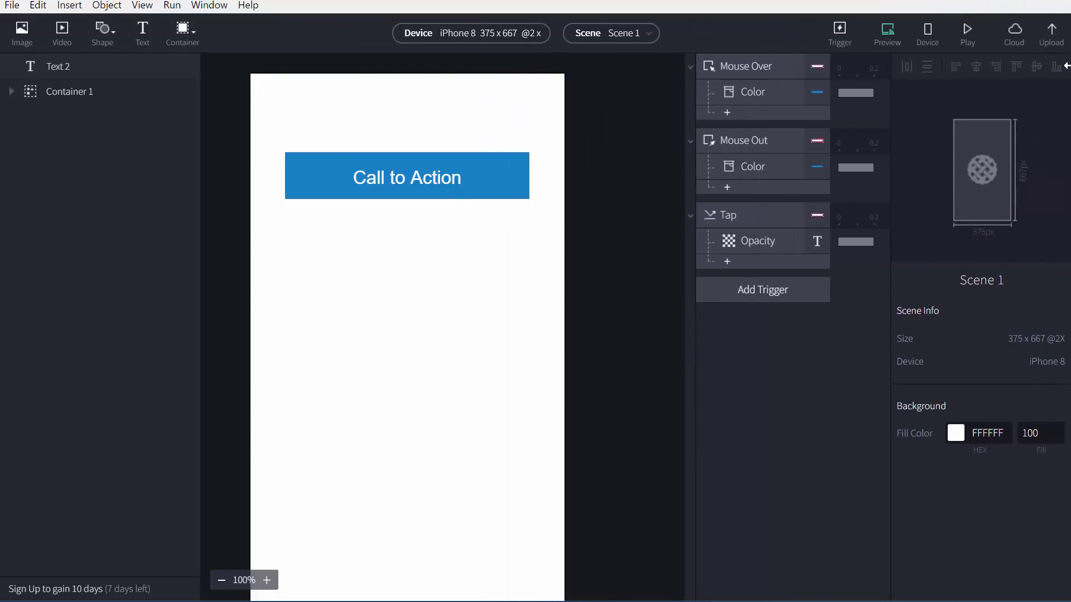
click(618, 34)
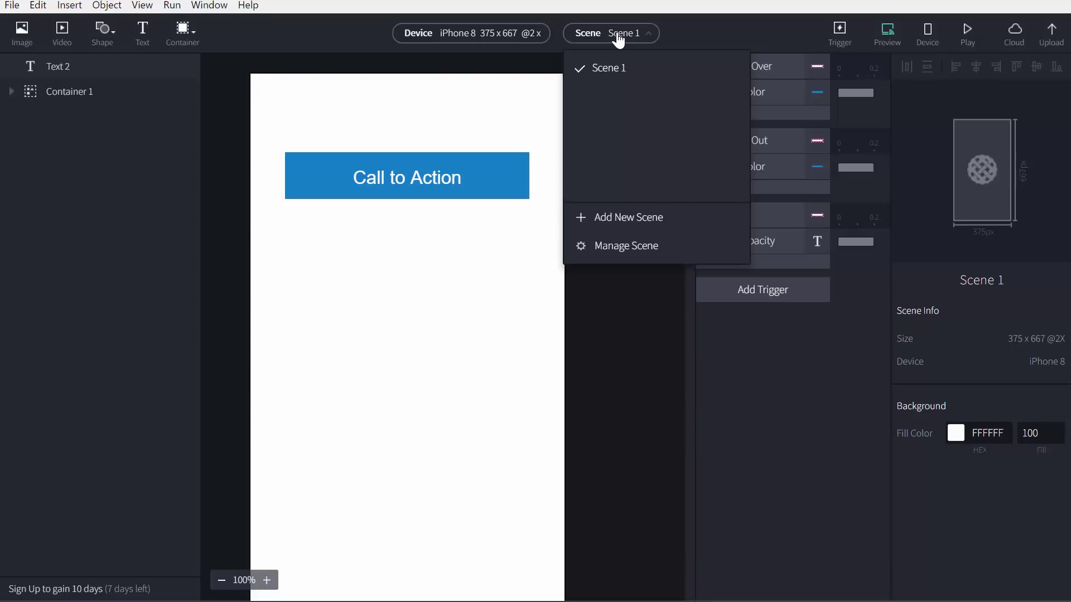
click(617, 35)
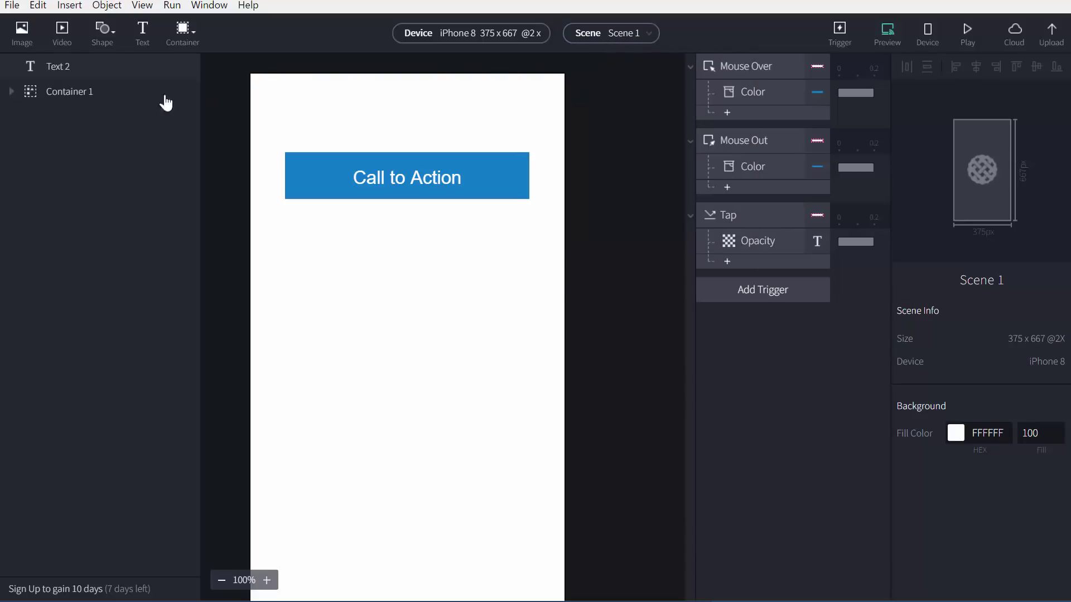
click(196, 44)
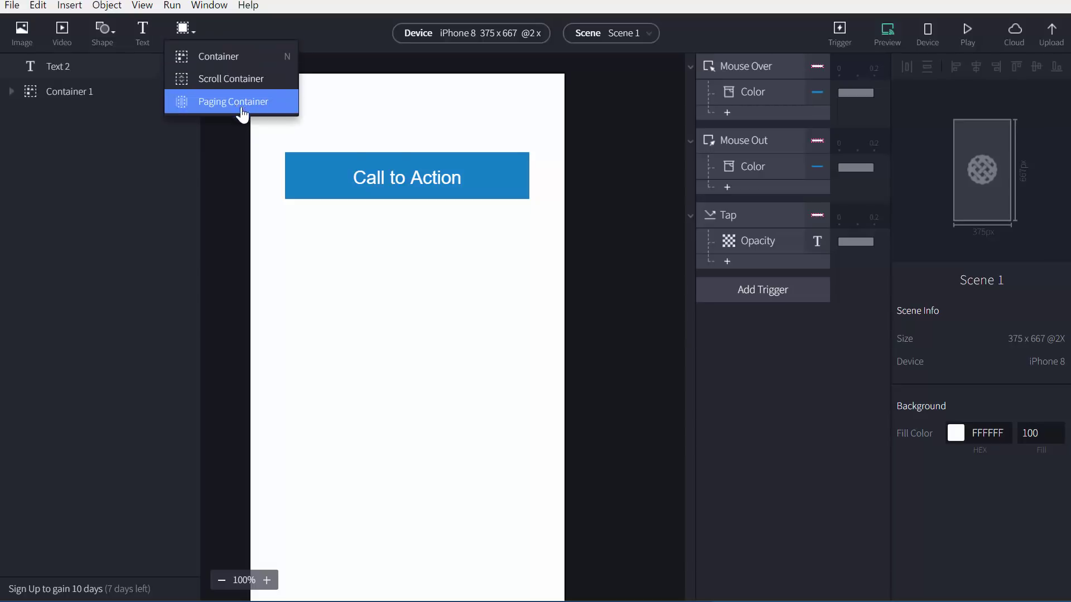
click(630, 113)
Add a new scene to the prototype
click(617, 33)
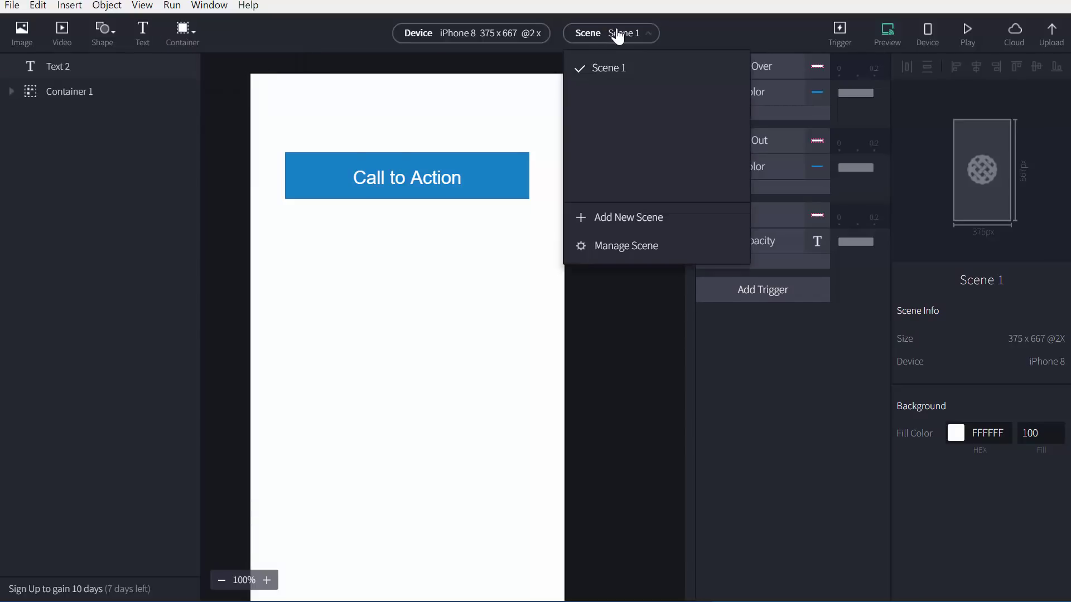
click(617, 34)
click(623, 35)
click(621, 217)
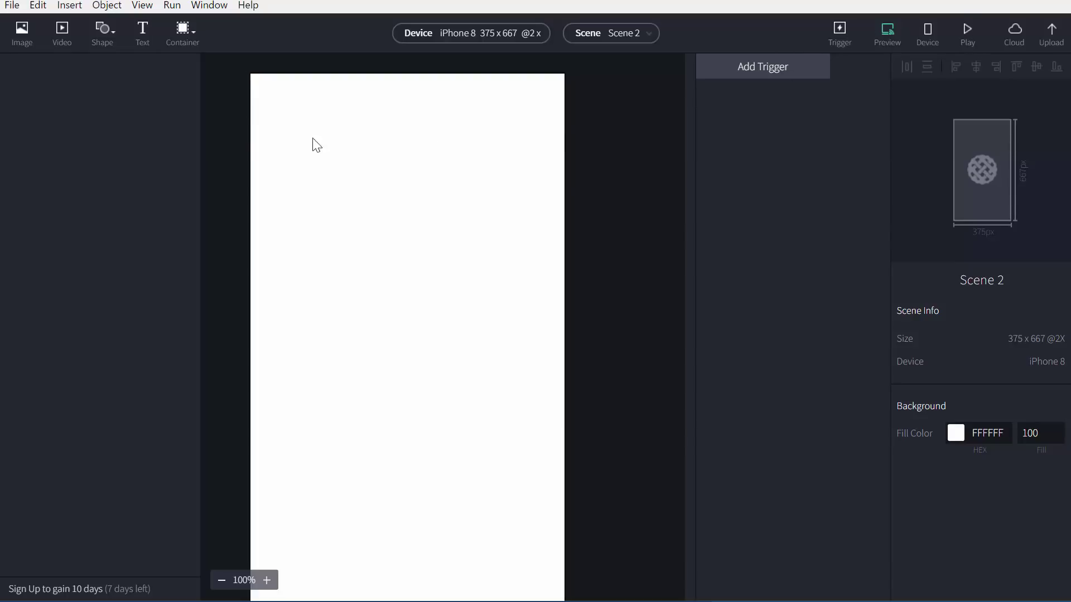
Add a text layer to Scene 2, place it at Y 182, widen it to 375 and center-align its text
click(143, 35)
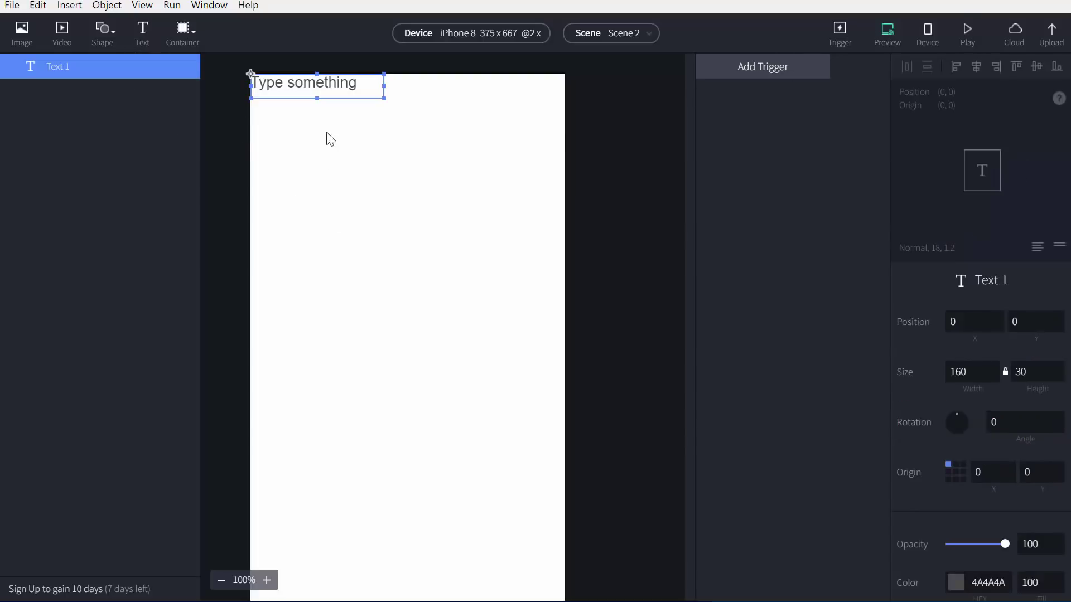
drag(324, 102, 574, 245)
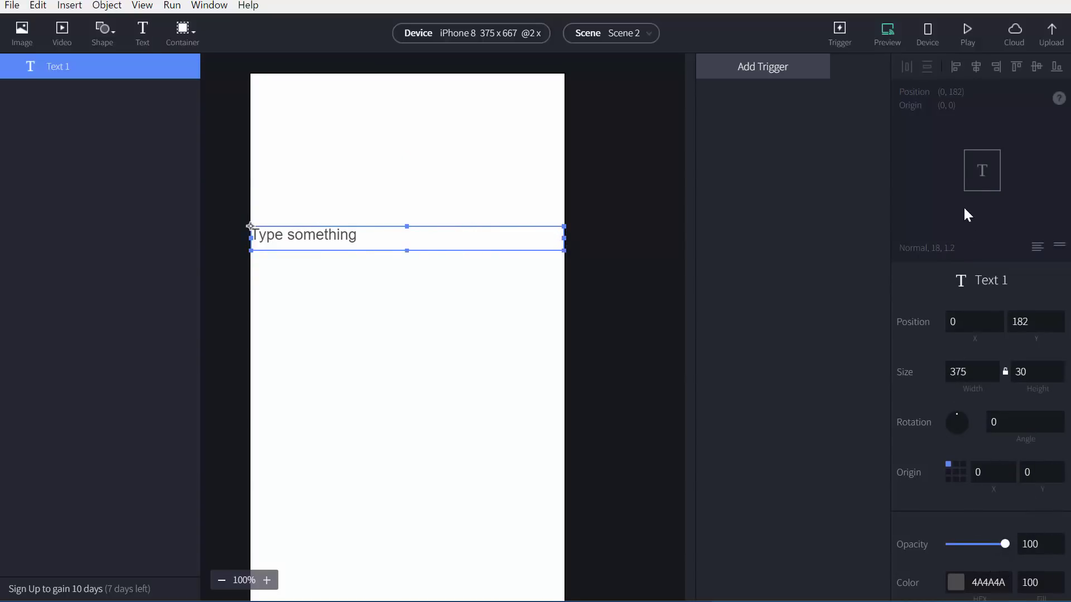
scroll(925, 343, down, 6)
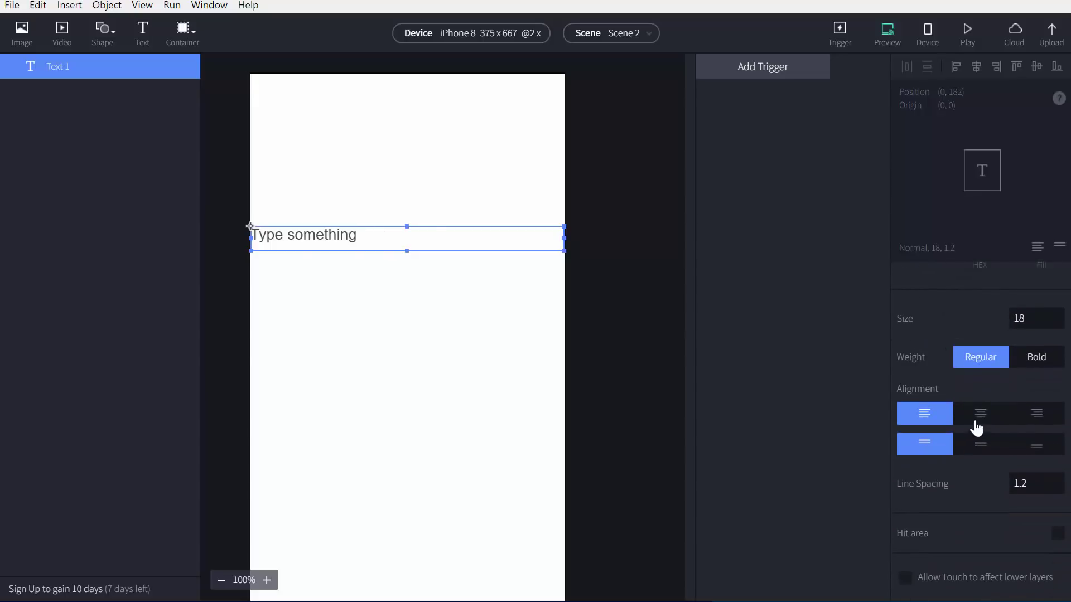
click(976, 423)
Replace the placeholder text with "Screen 2" and deselect the text layer
double_click(385, 238)
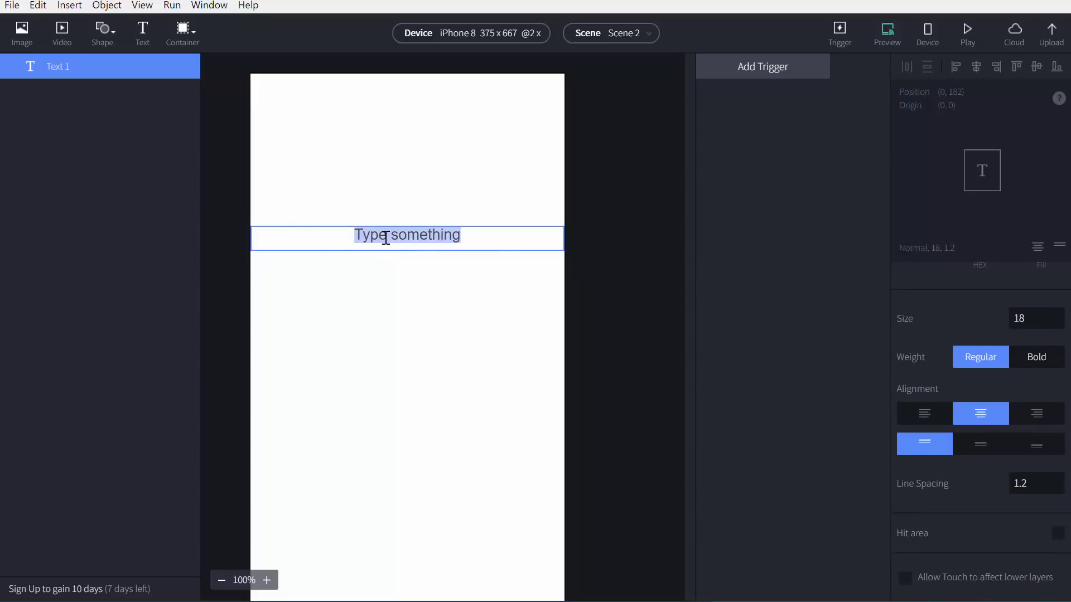
text(Scene 2)
key(ctrl+a)
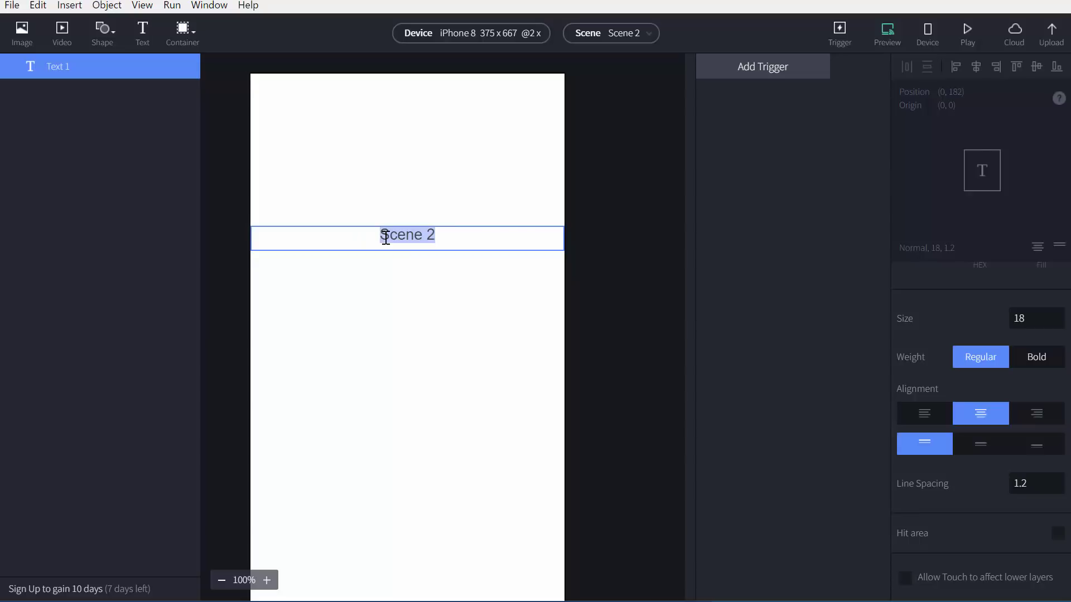
text(Screen 2)
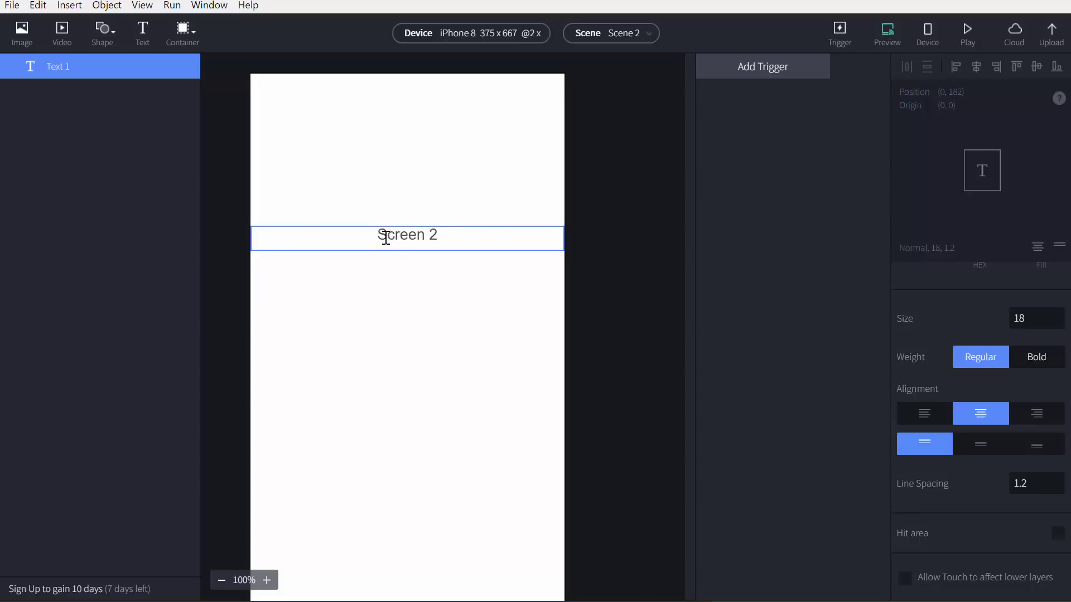
click(632, 207)
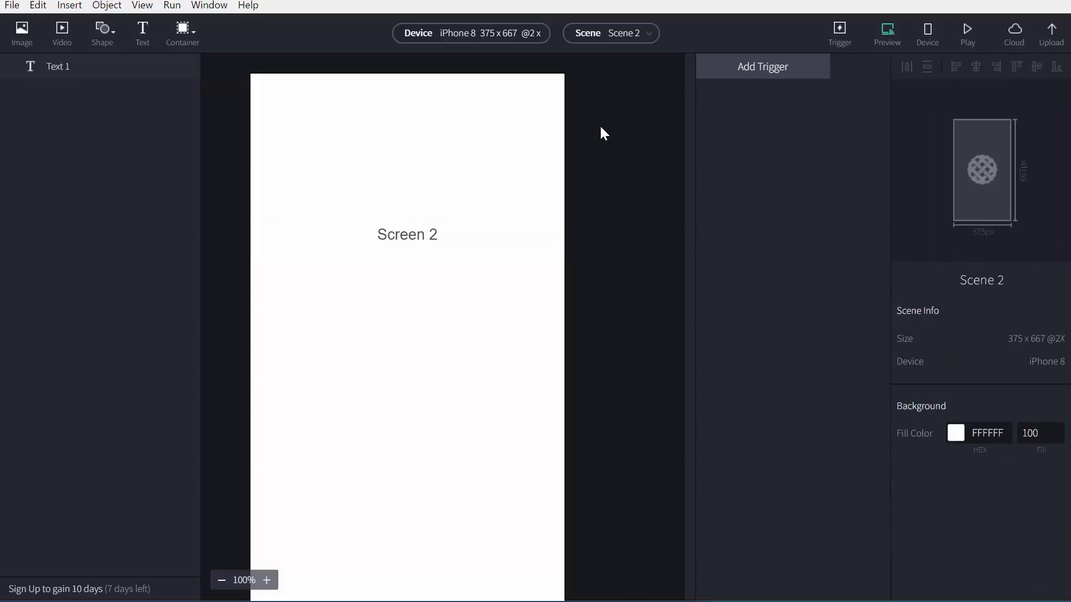
Switch back to Scene 1 and add a Double Tap trigger to Container 1, the Call to Action button
click(642, 40)
click(628, 74)
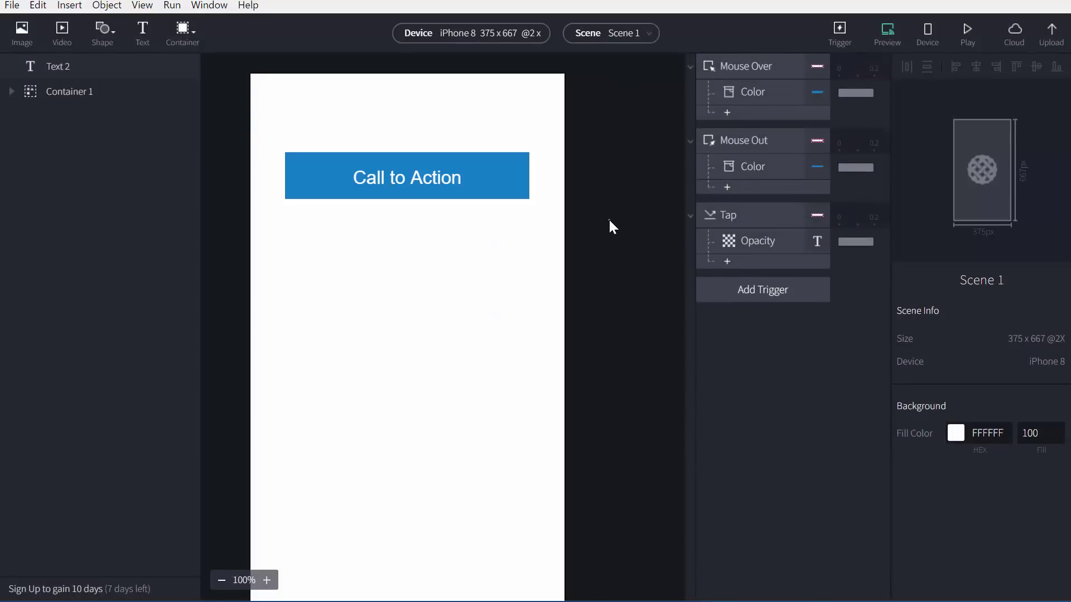
click(516, 174)
click(779, 297)
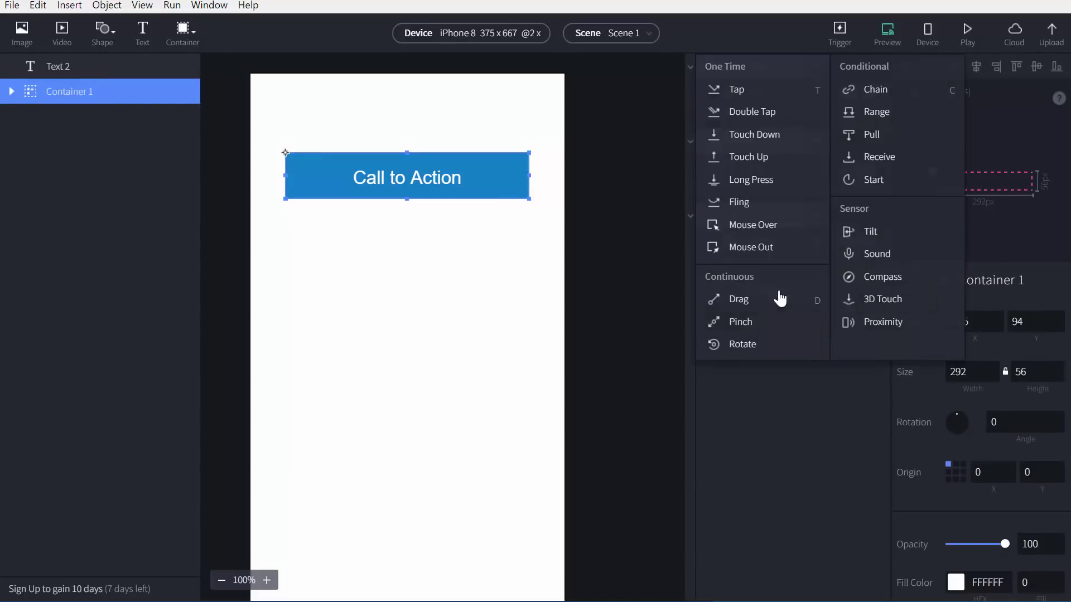
click(778, 114)
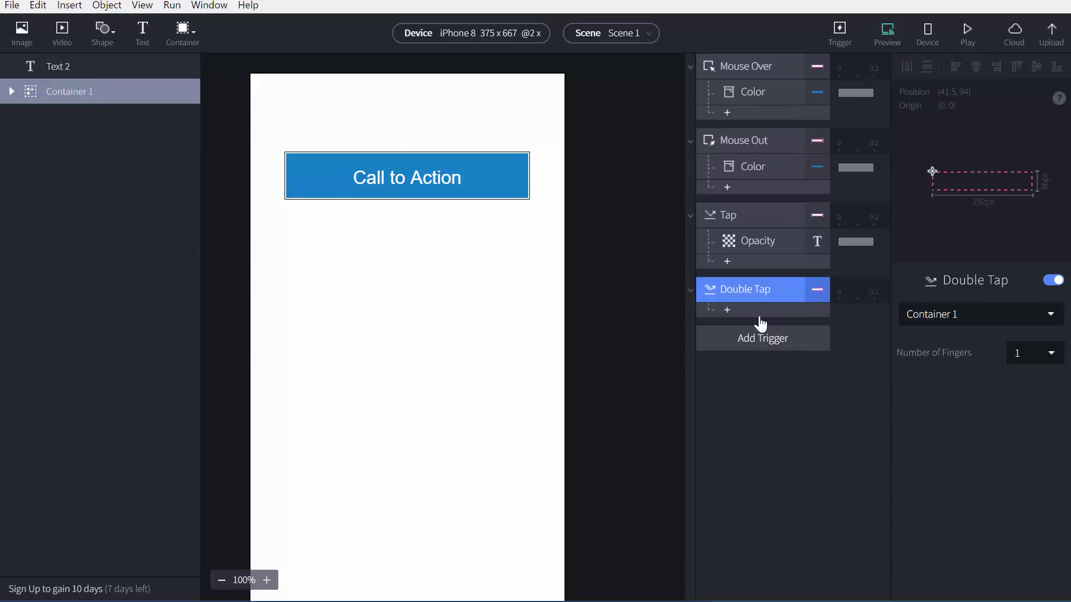
click(759, 317)
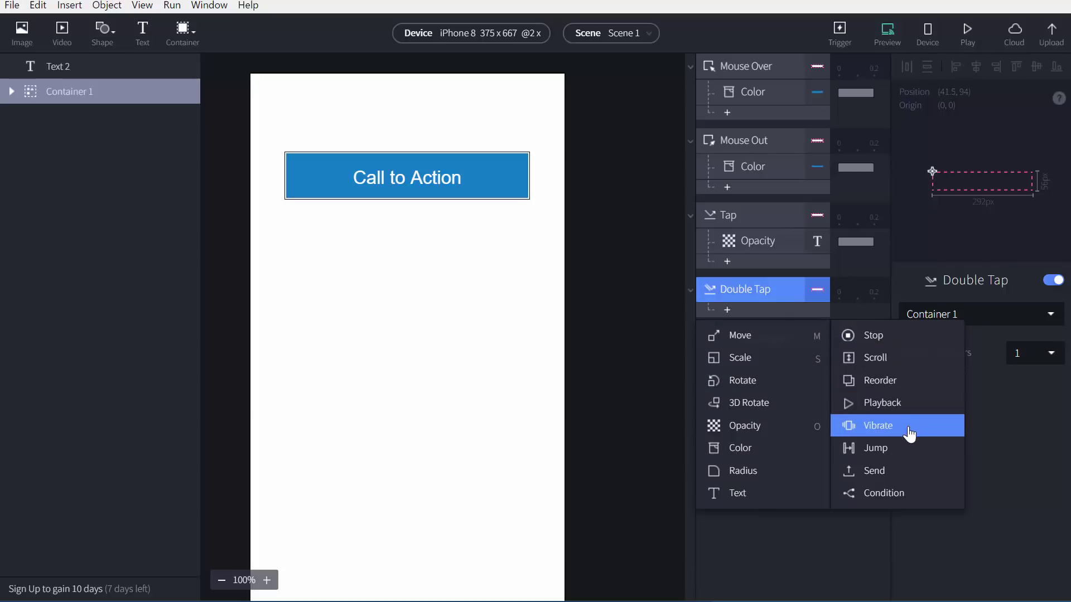
click(893, 485)
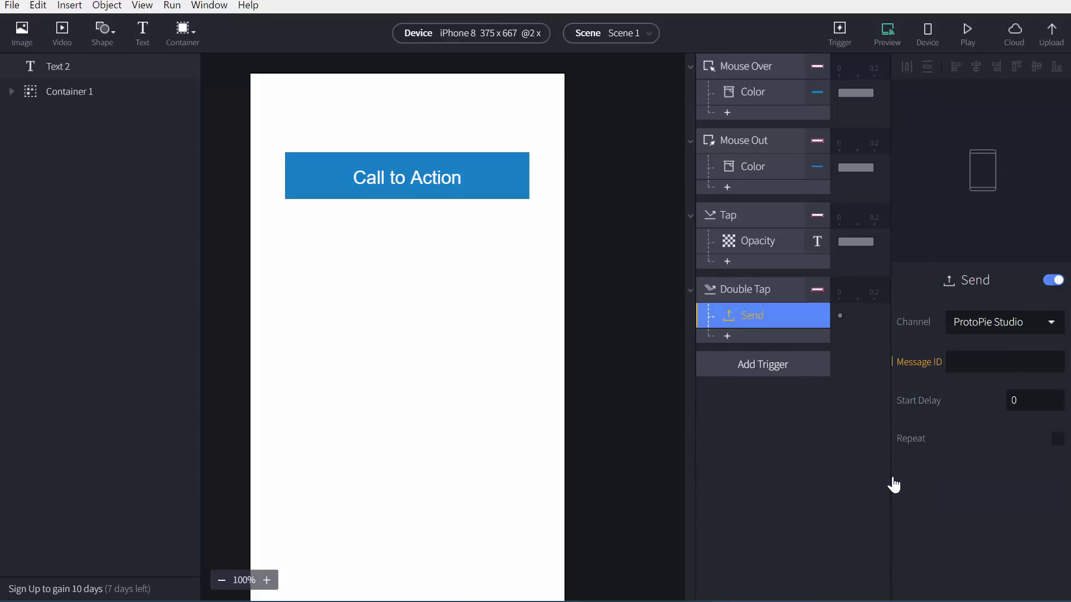
click(997, 327)
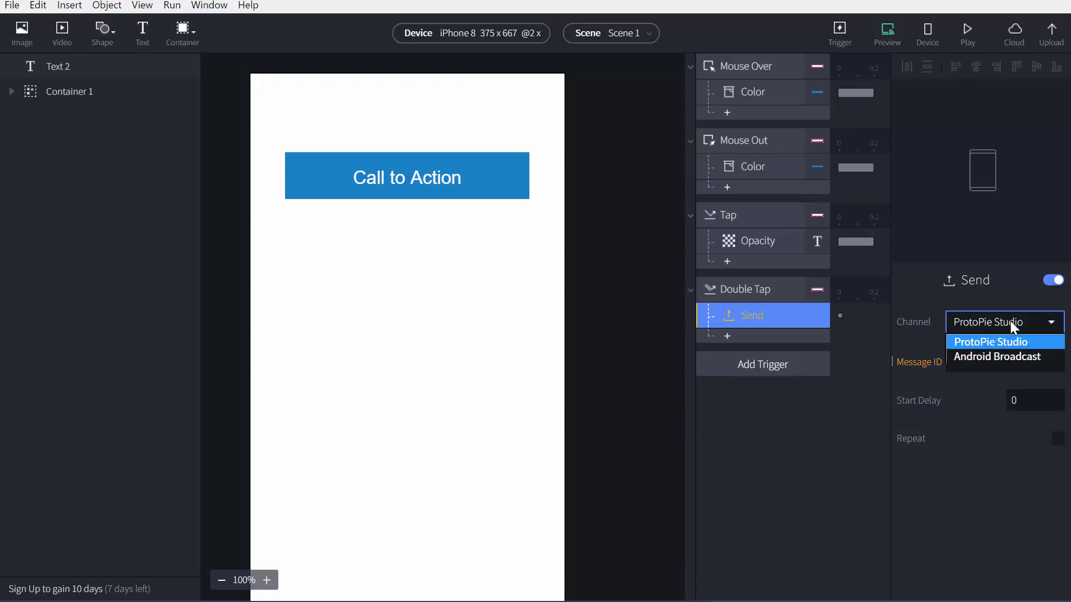
click(1010, 320)
key(Tab)
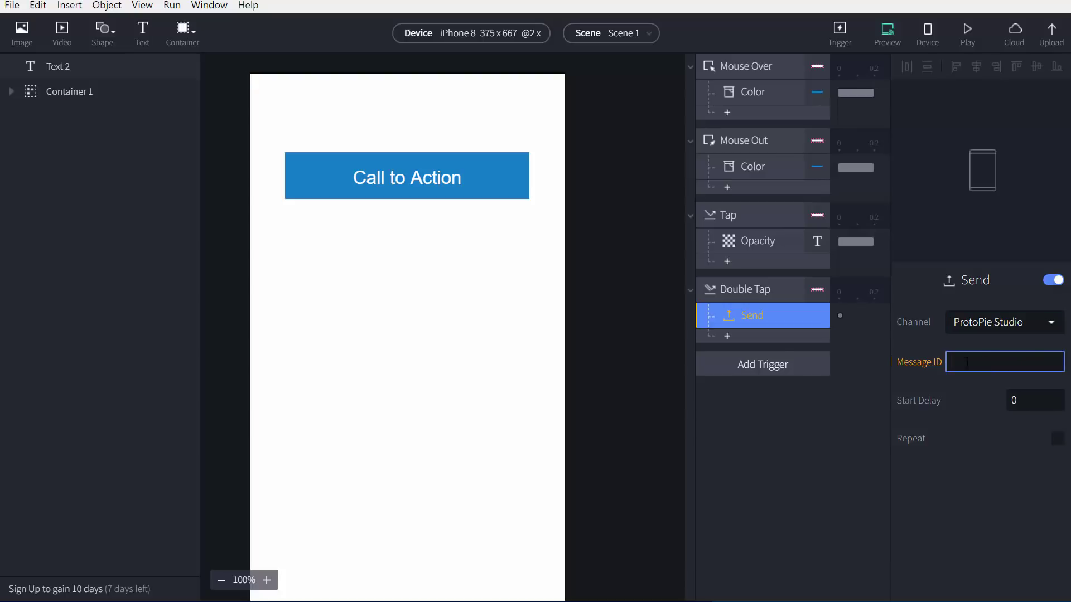
key(Delete)
click(757, 312)
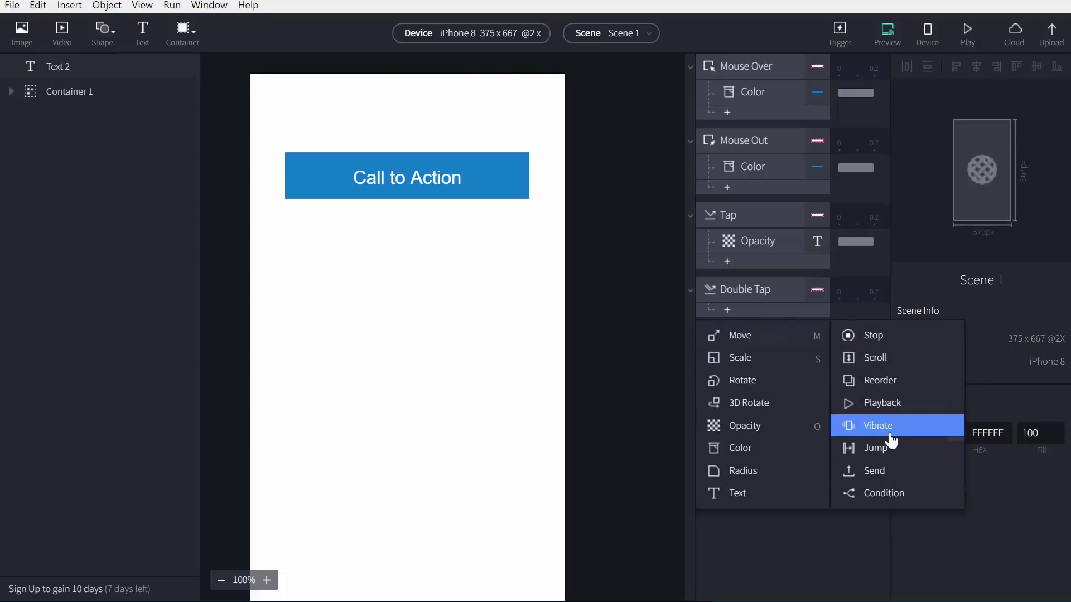
click(93, 139)
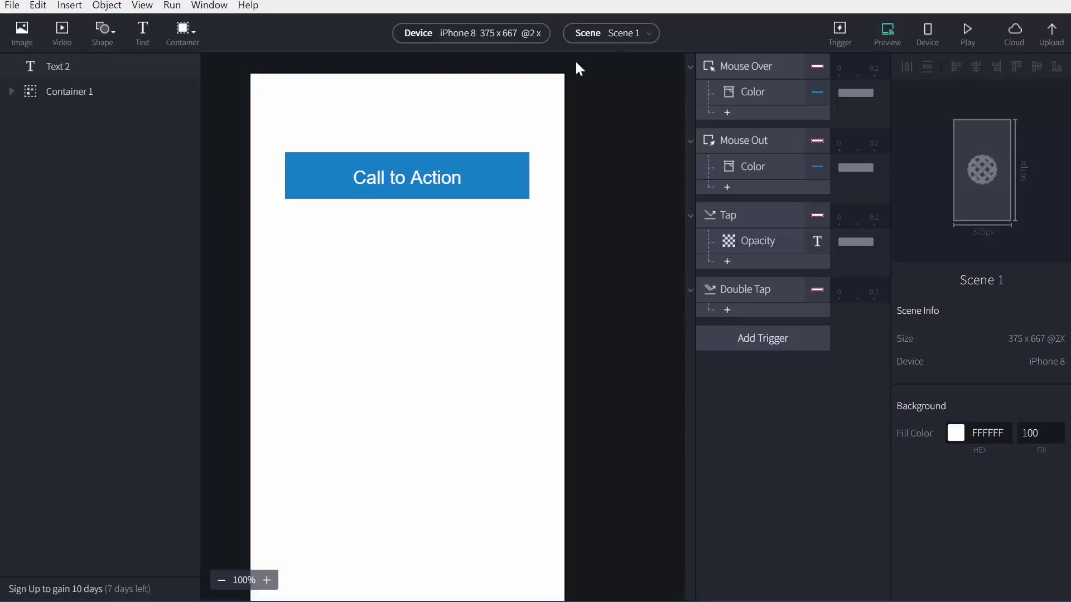
Switch to Scene 2 and examine the scene list in the scene manager
click(612, 39)
click(621, 98)
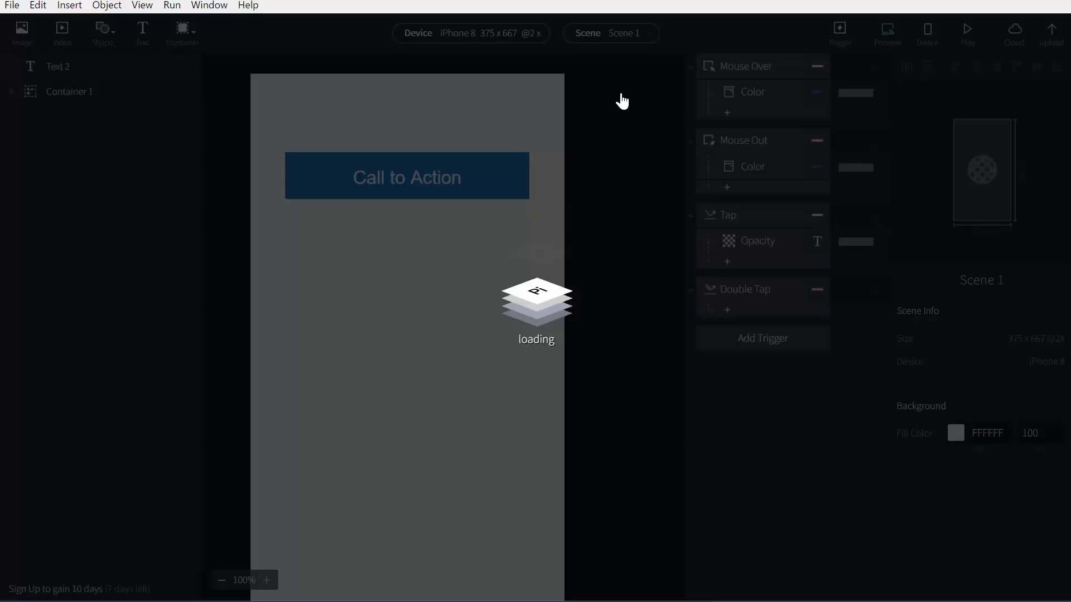
click(623, 41)
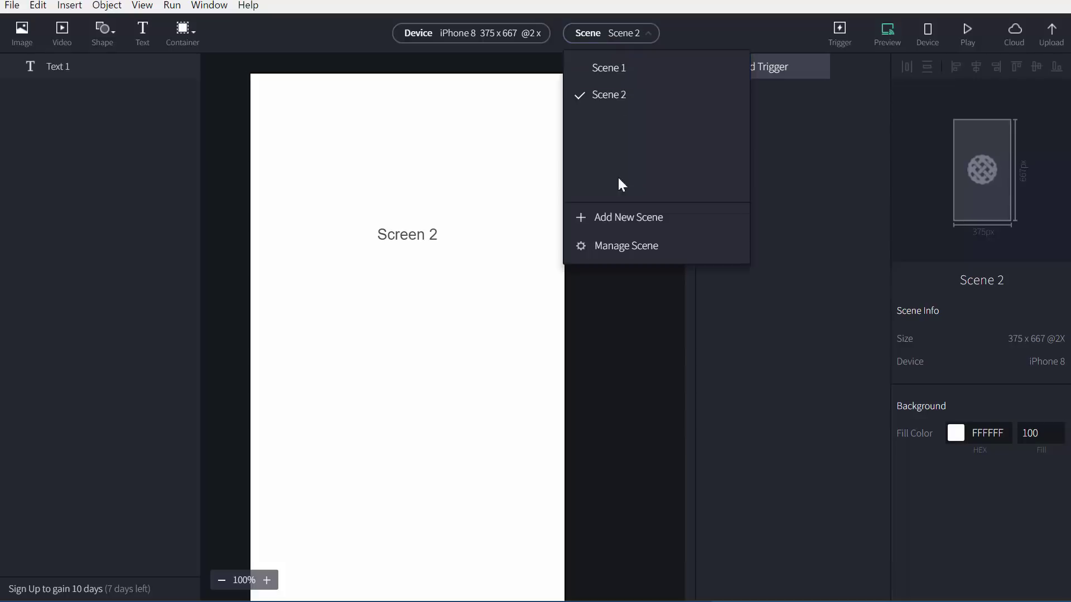
click(618, 246)
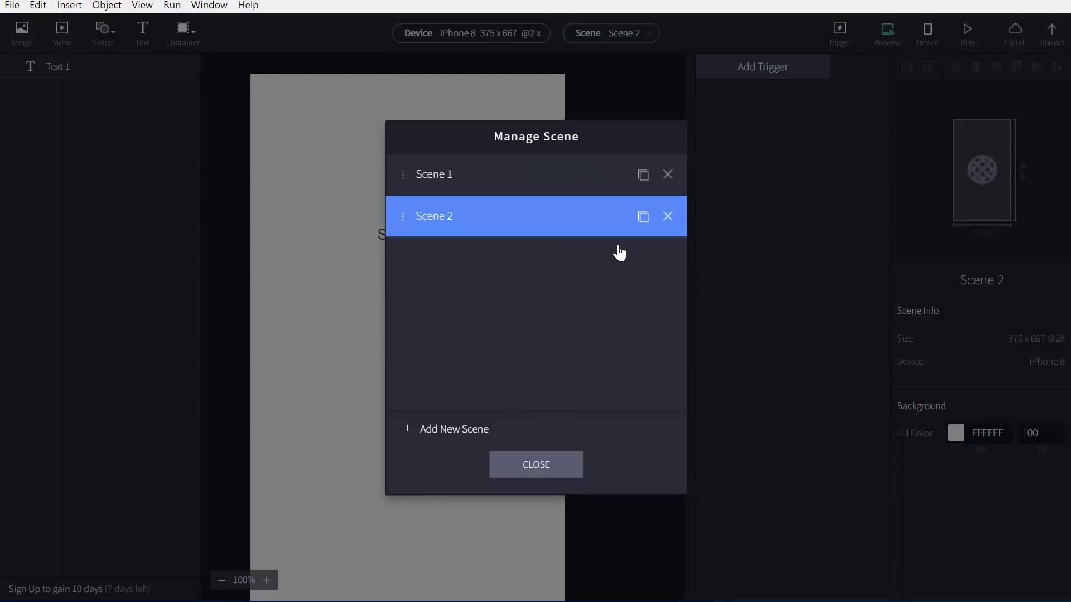
click(496, 175)
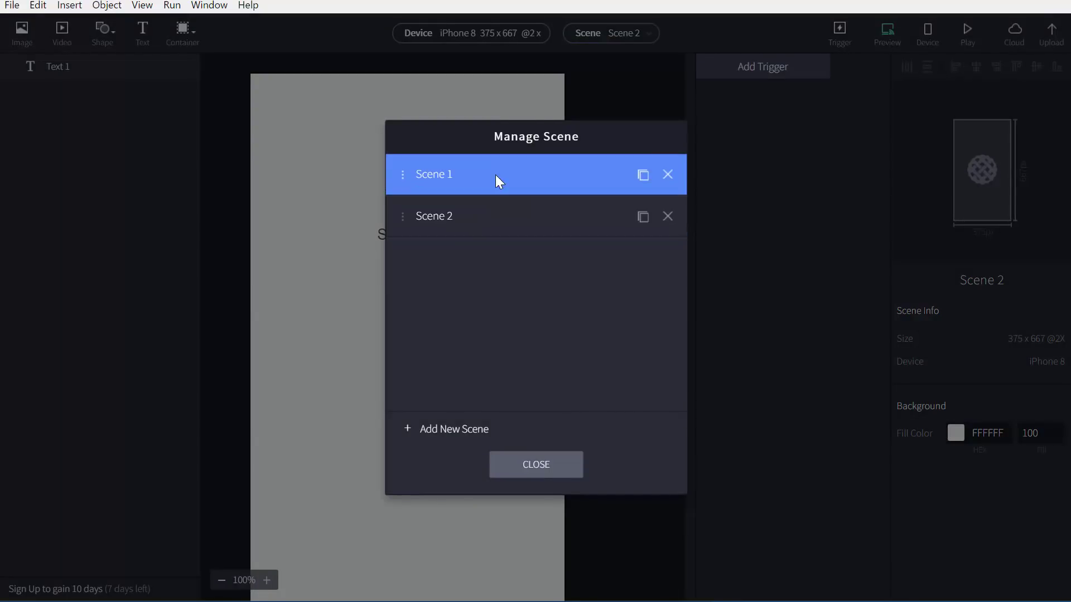
click(501, 212)
click(405, 176)
double_click(402, 173)
click(521, 251)
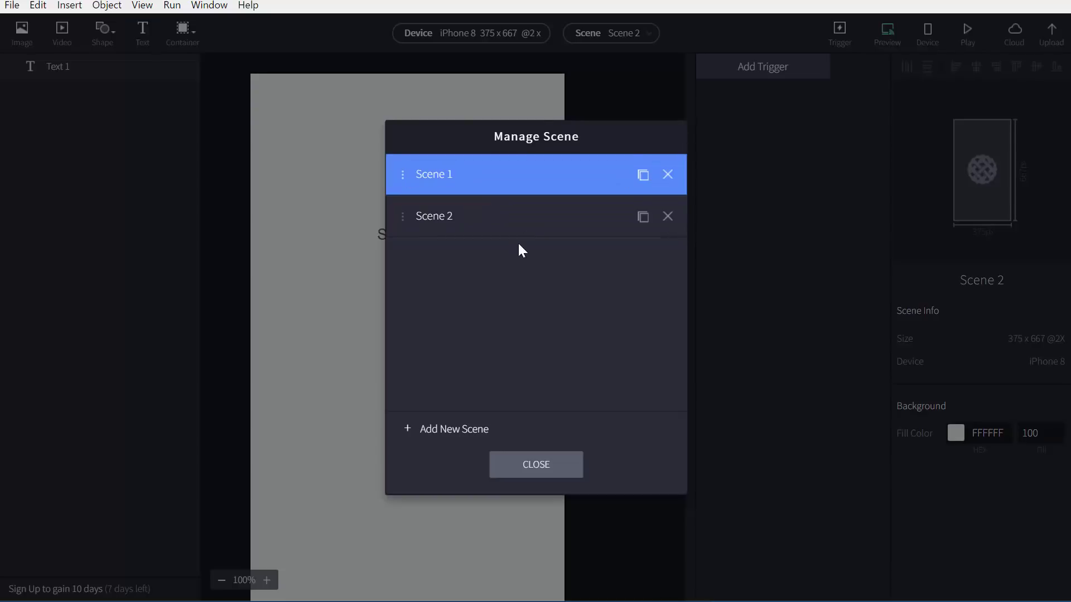
Duplicate Scene 1 in the scene manager, delete the copy and close the manager
click(644, 176)
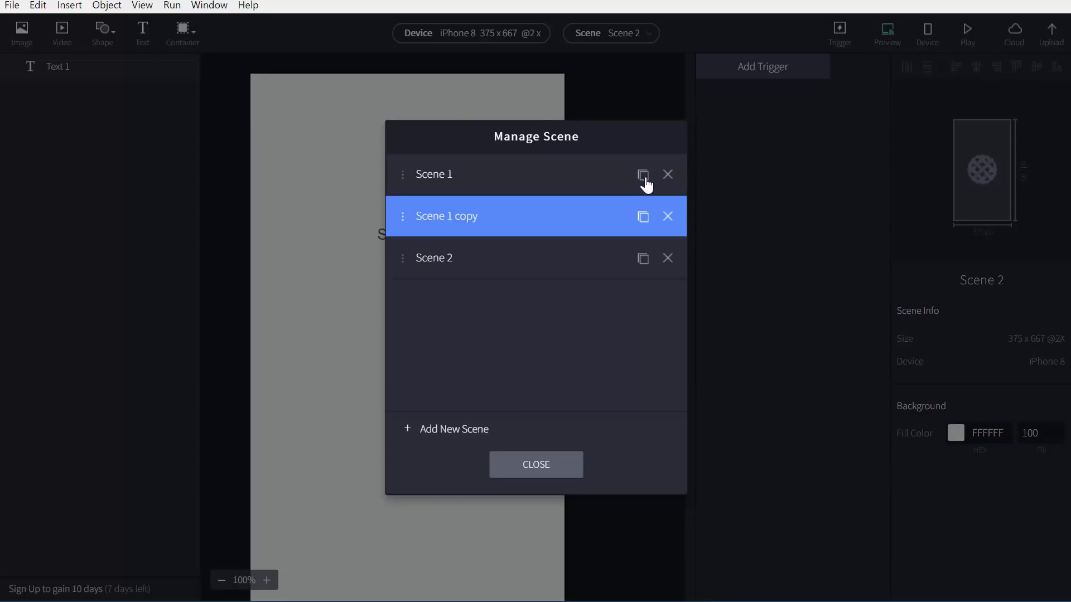
click(668, 217)
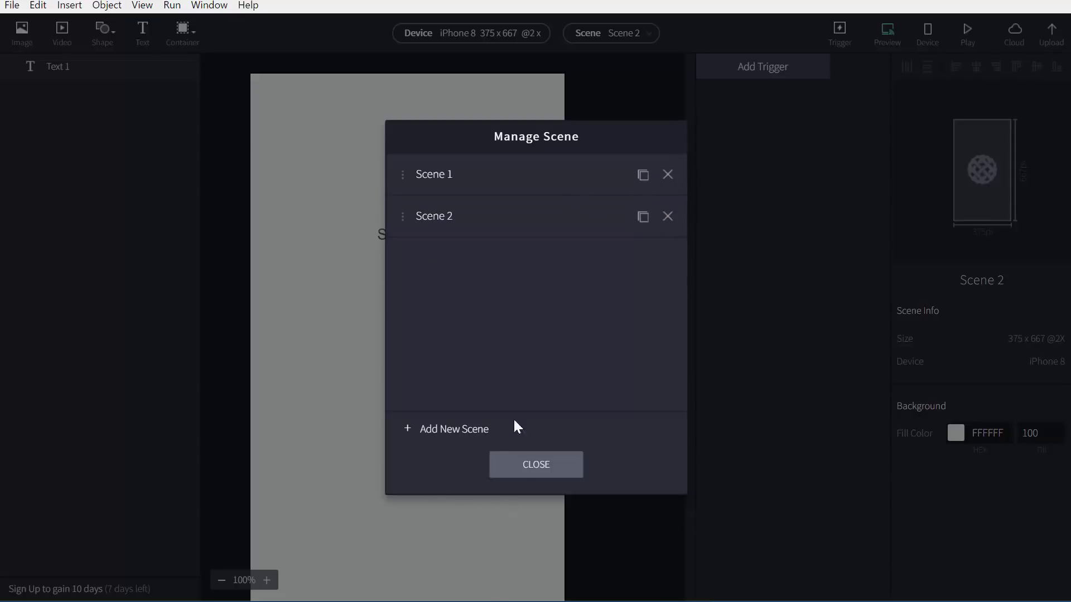
click(544, 471)
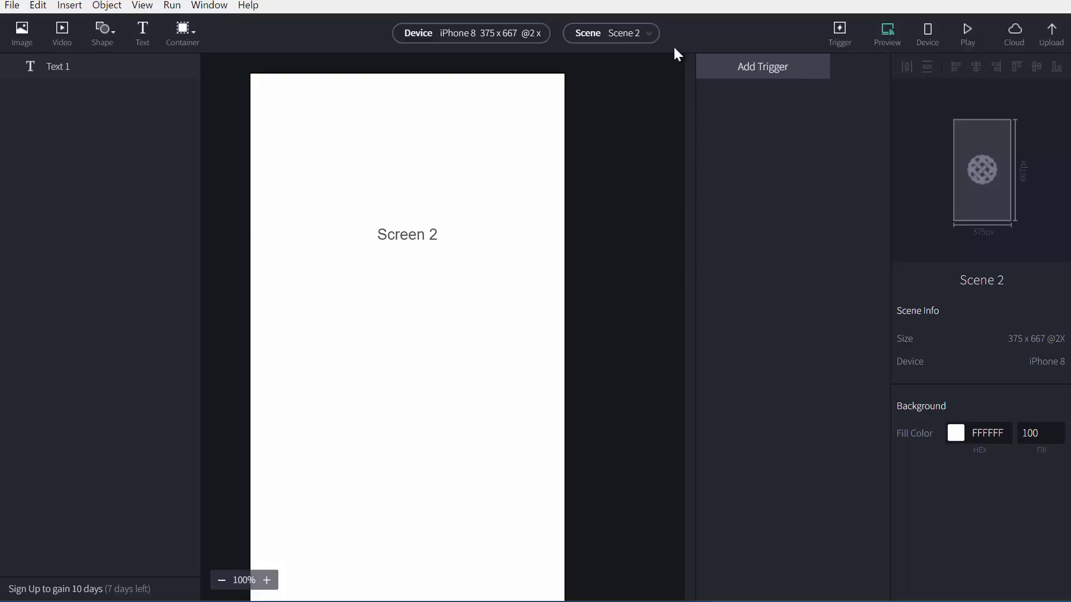
Switch back to Scene 1
click(616, 35)
click(617, 69)
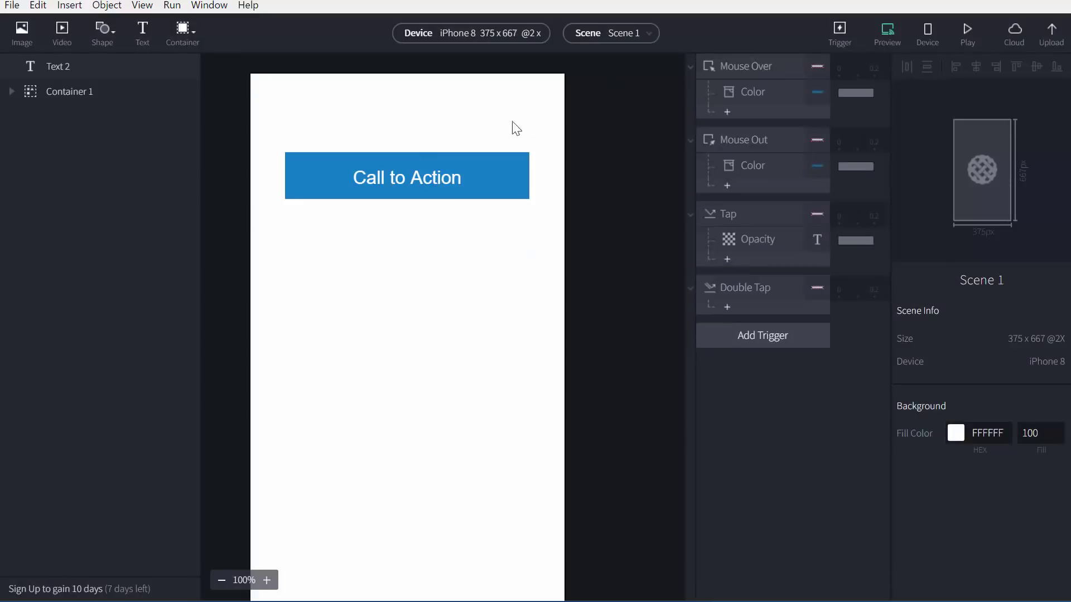
click(427, 134)
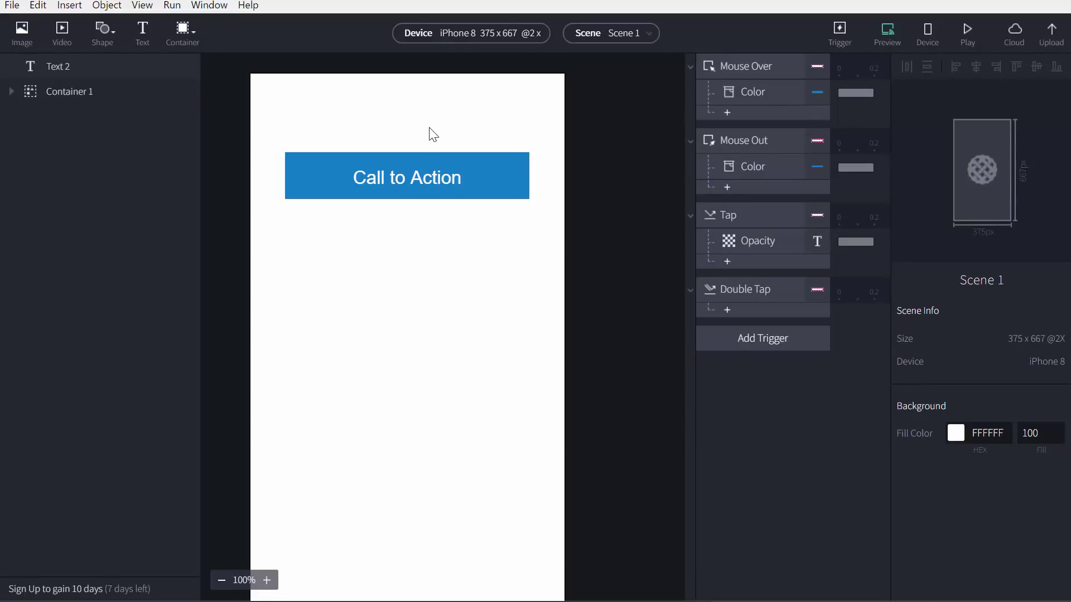
click(177, 7)
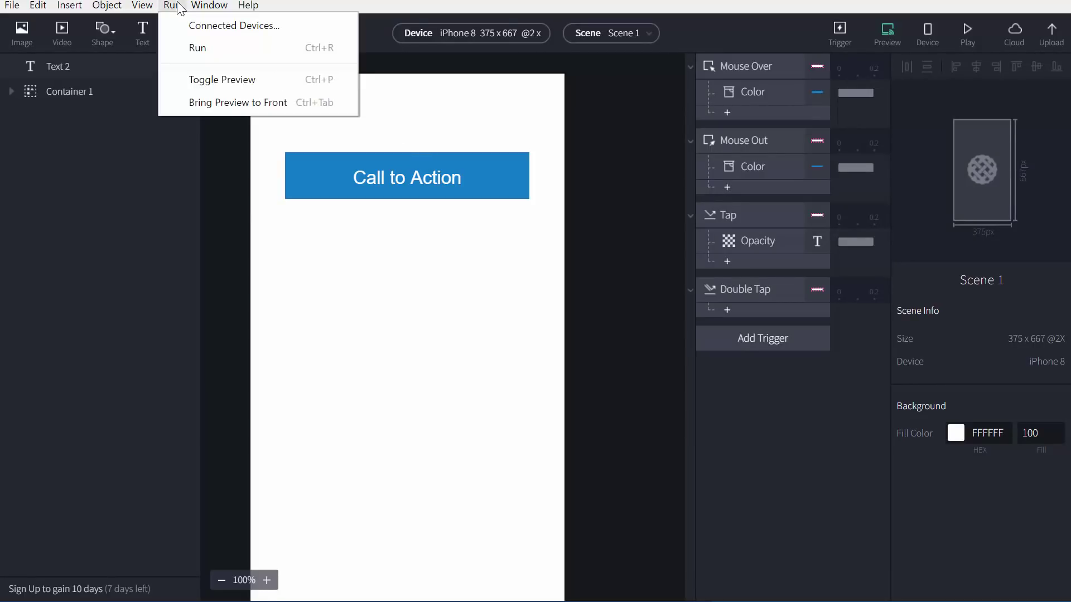
click(177, 7)
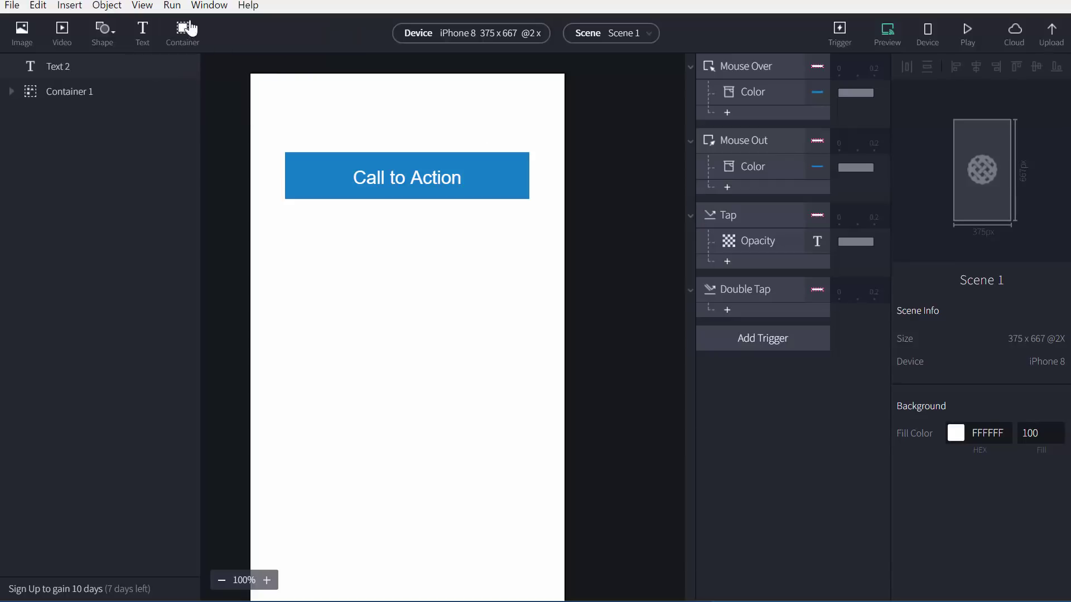
click(172, 6)
click(175, 7)
click(504, 173)
click(730, 313)
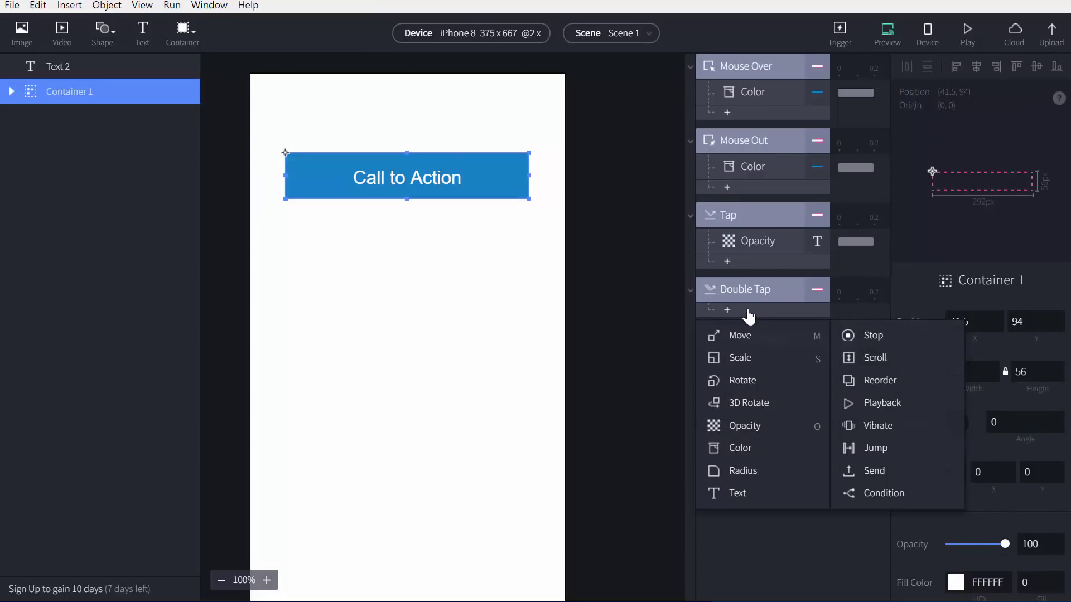
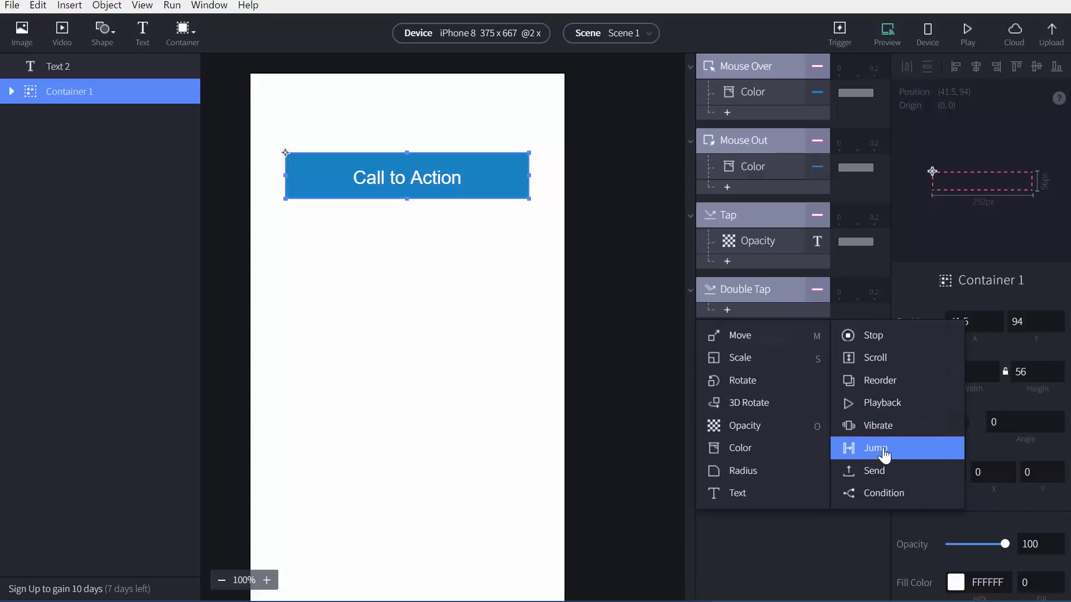
click(882, 402)
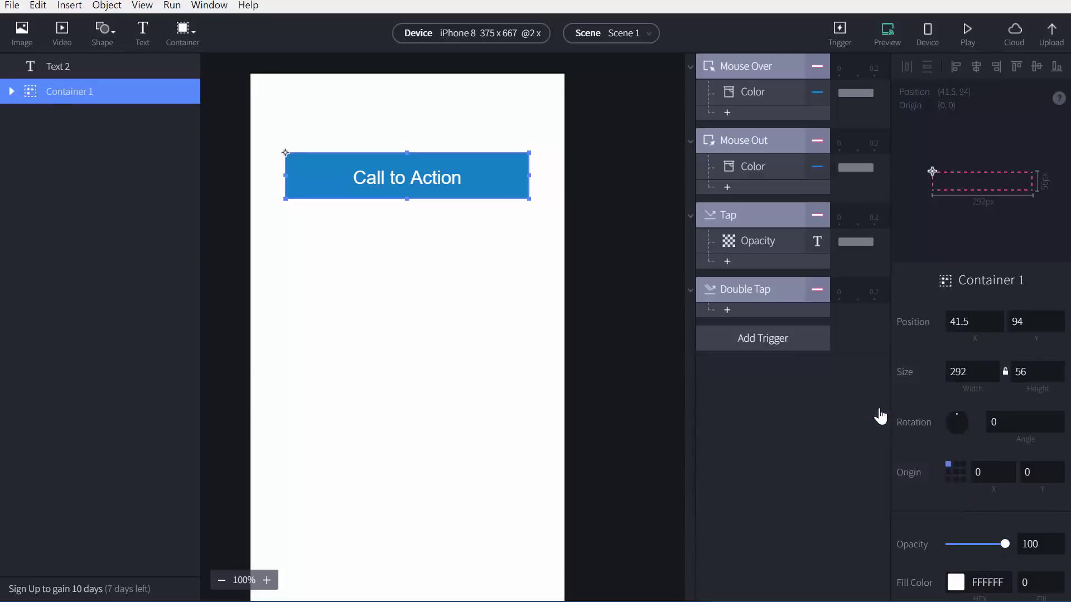
click(985, 316)
click(962, 317)
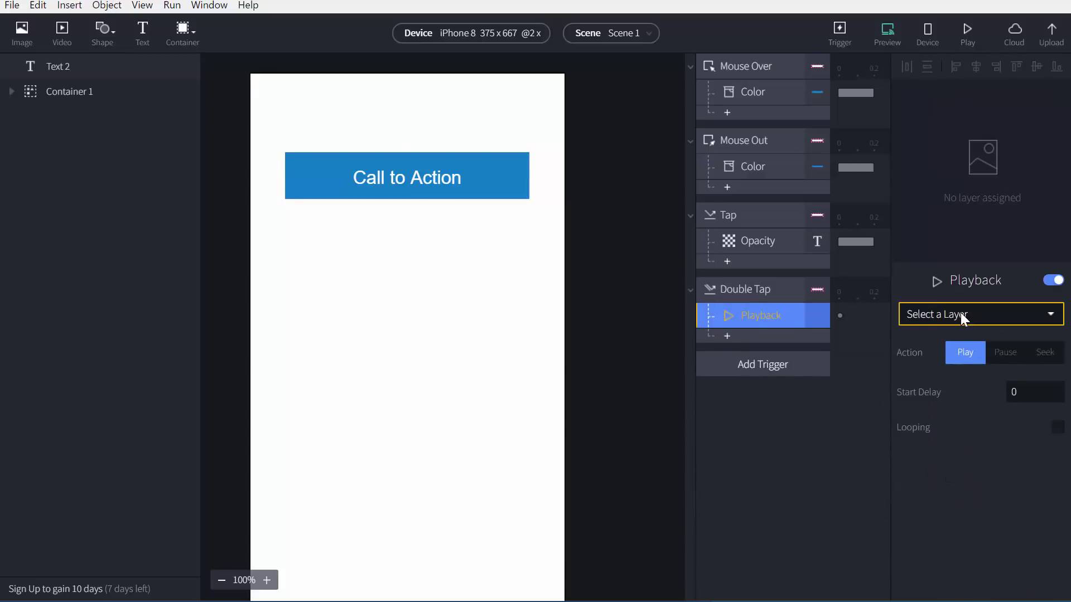
key(Delete)
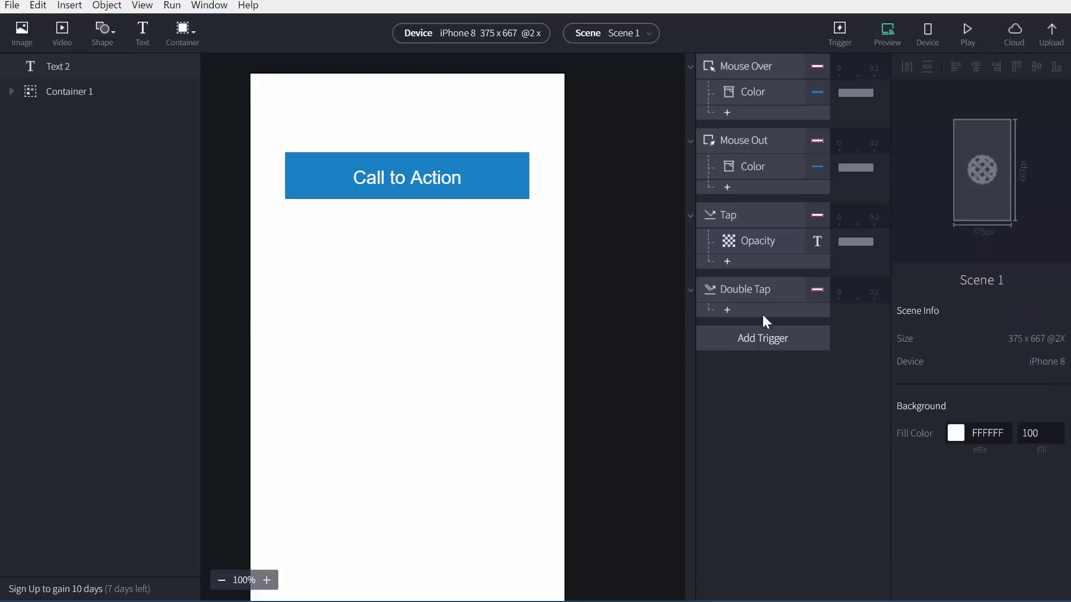
Add a Jump response to the Double Tap trigger and set its target to Scene 2
click(765, 309)
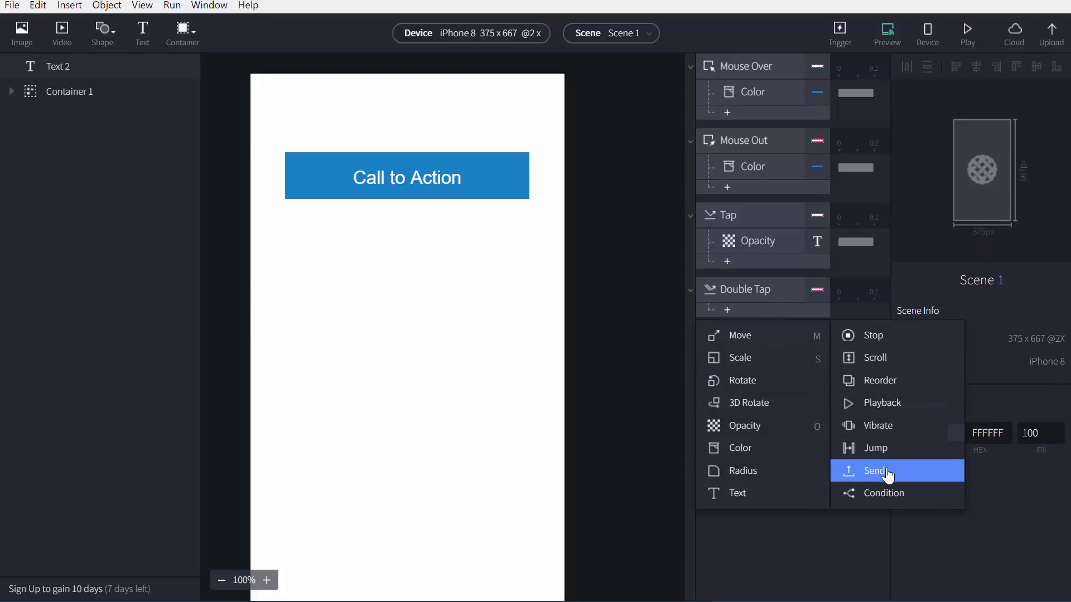
click(890, 449)
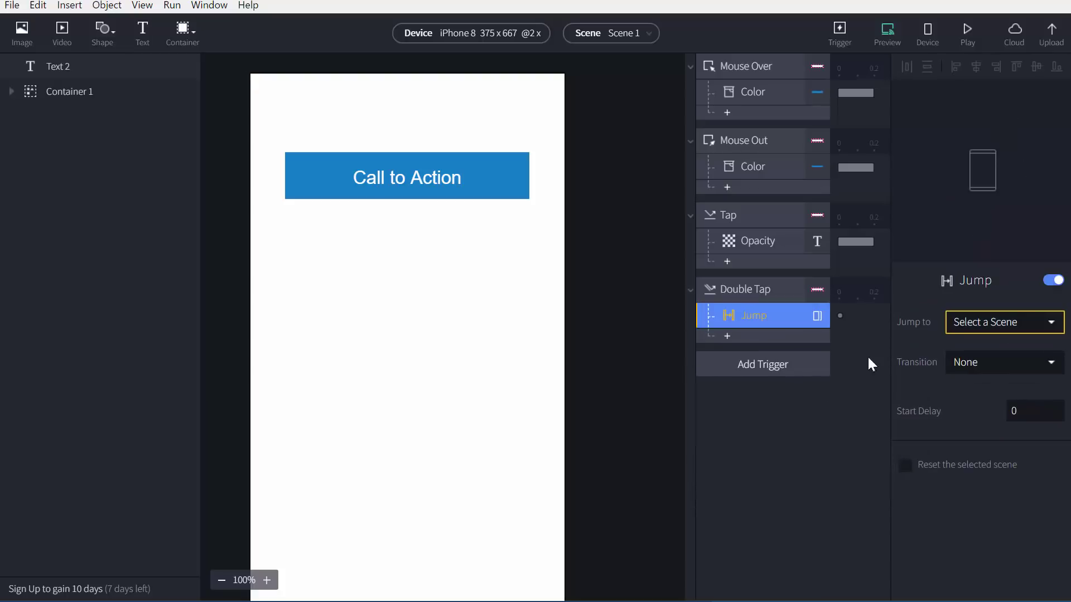
click(981, 322)
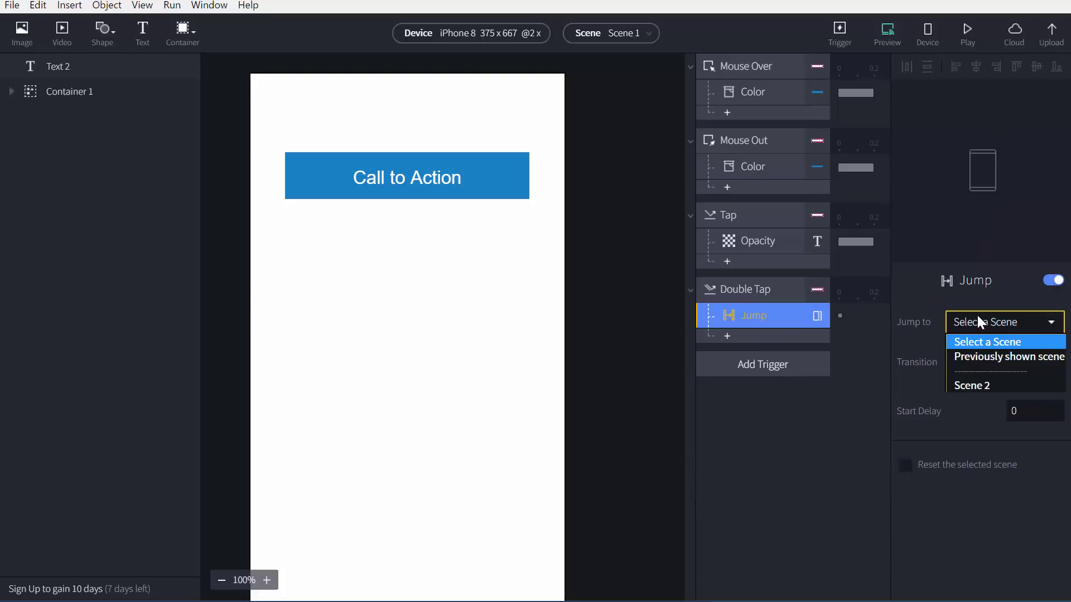
click(990, 383)
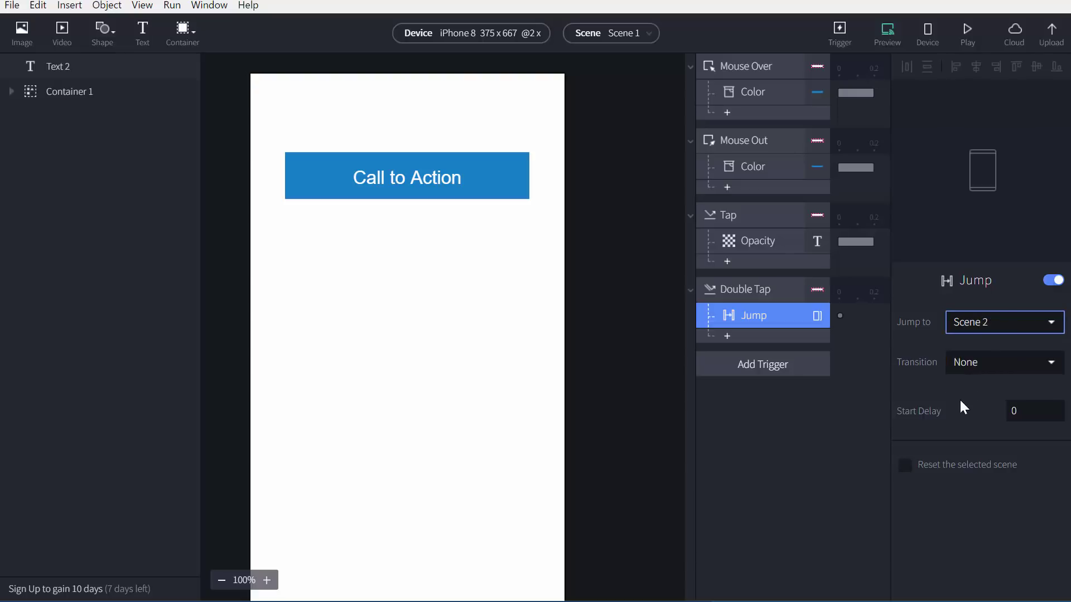
Set the Jump transition to Slide In and enable resetting the selected scene
click(987, 365)
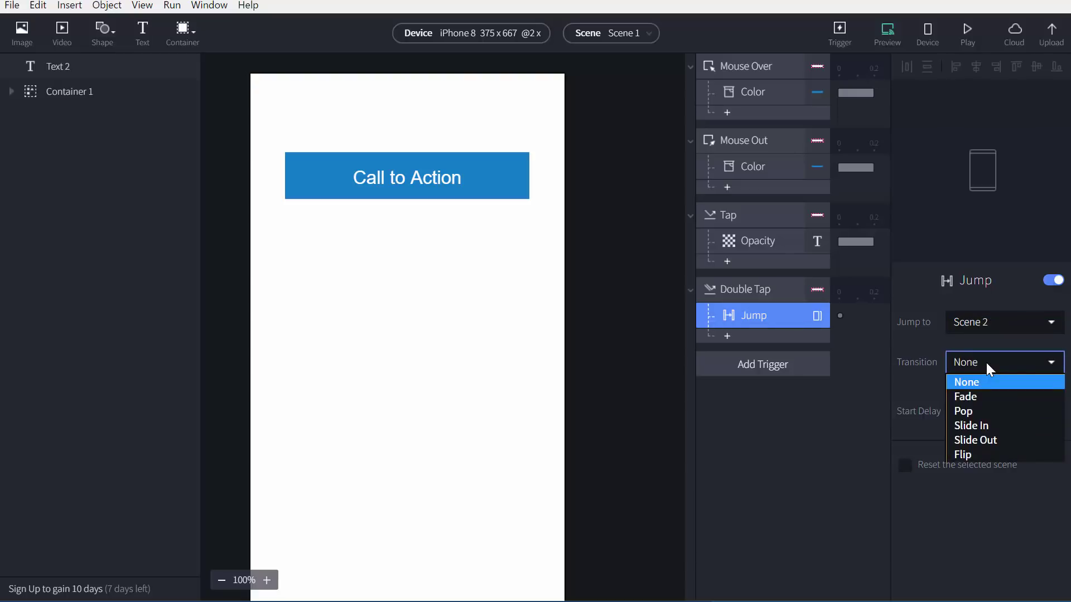
click(988, 426)
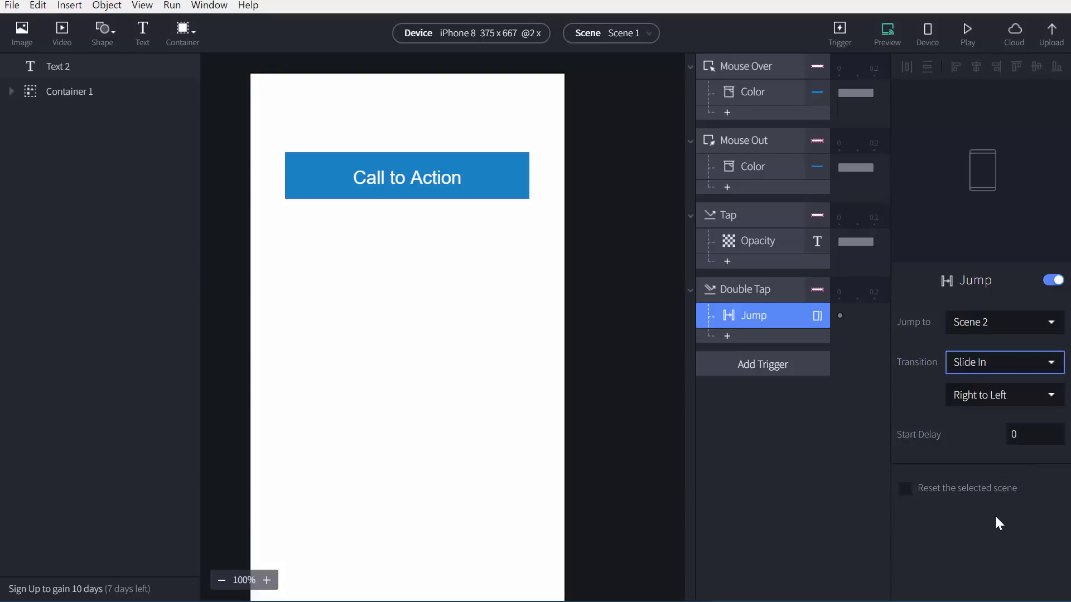
click(975, 493)
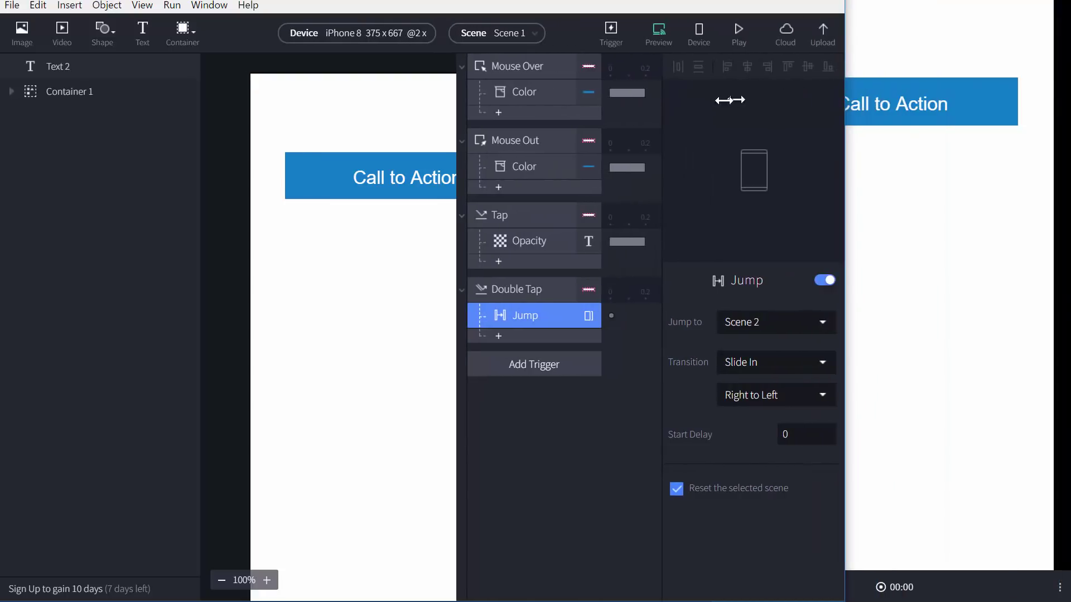
Test the double tap on the Call to Action button in the preview, restarting the preview between tries and at the end
double_click(864, 111)
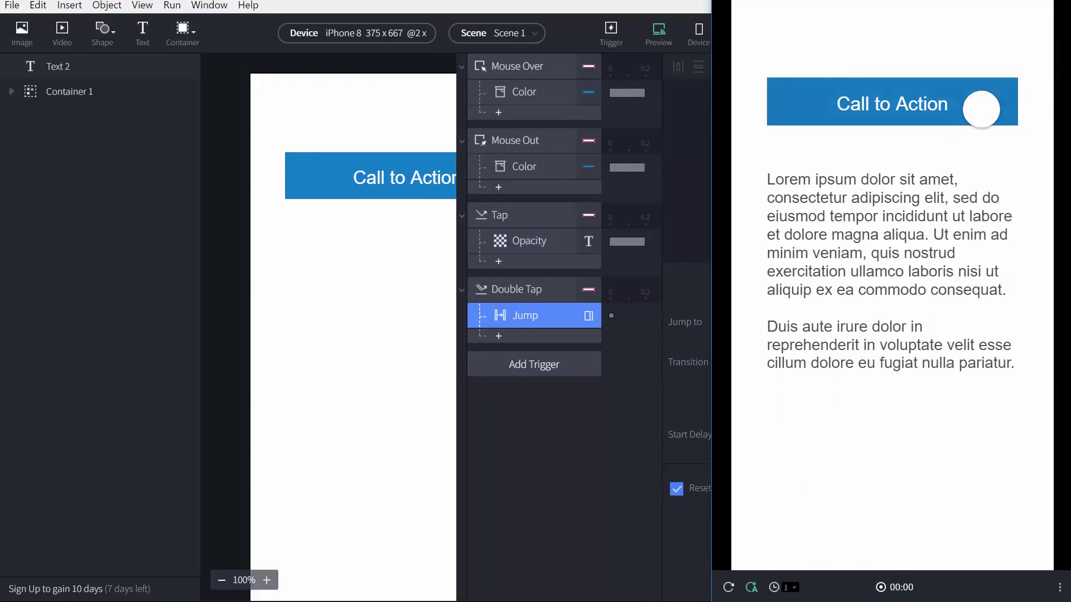
double_click(982, 104)
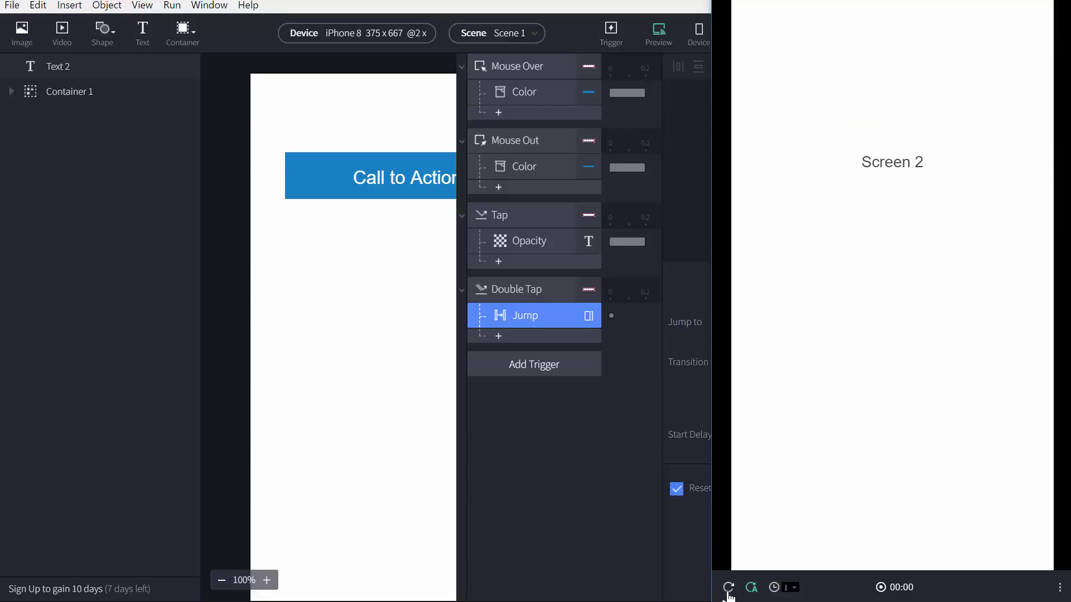
click(1059, 588)
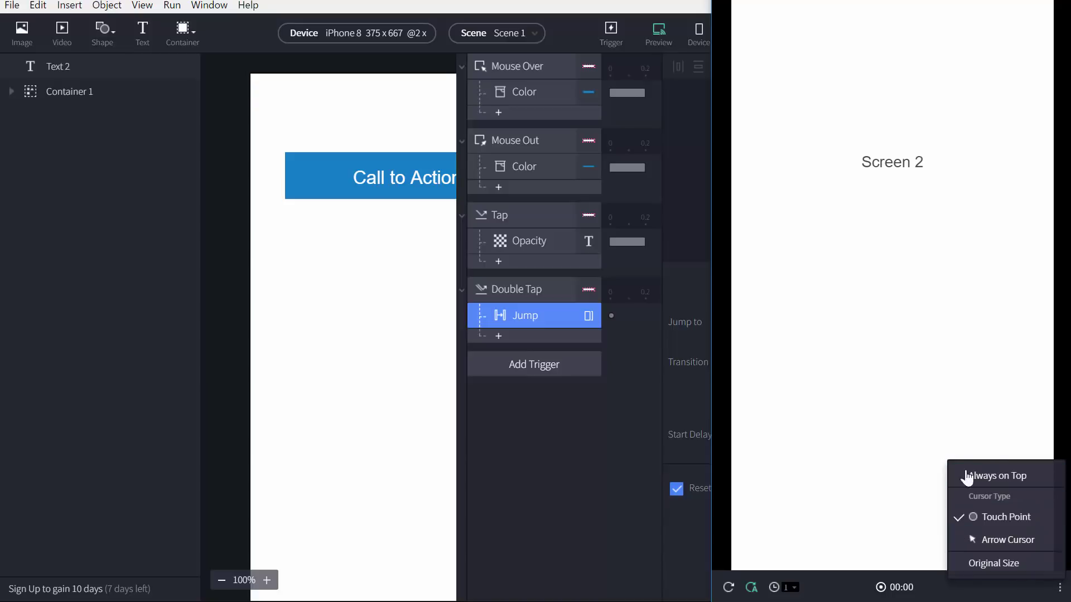
click(851, 389)
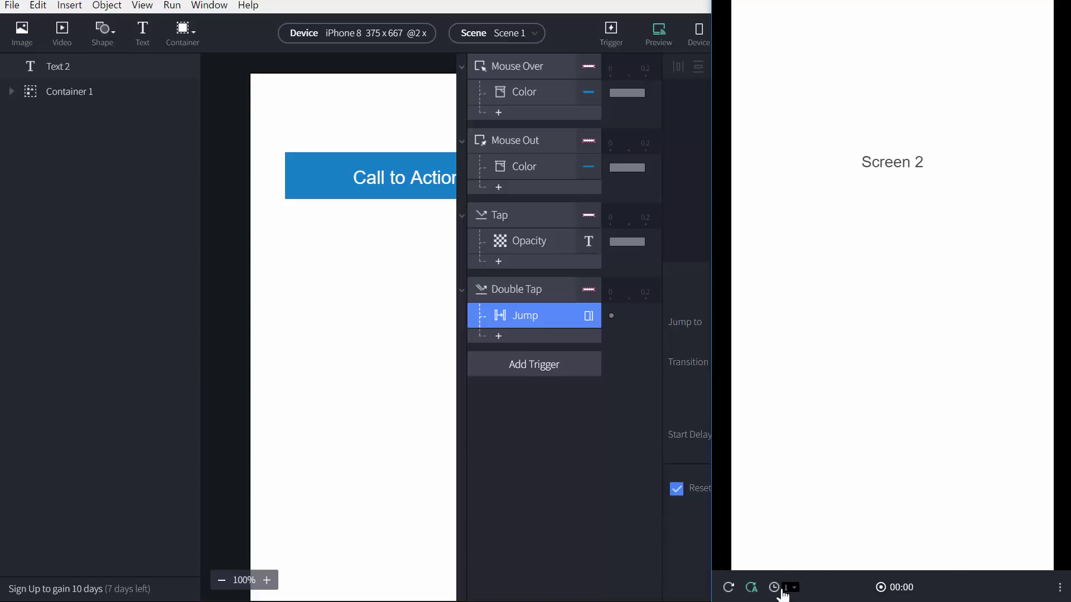
click(732, 590)
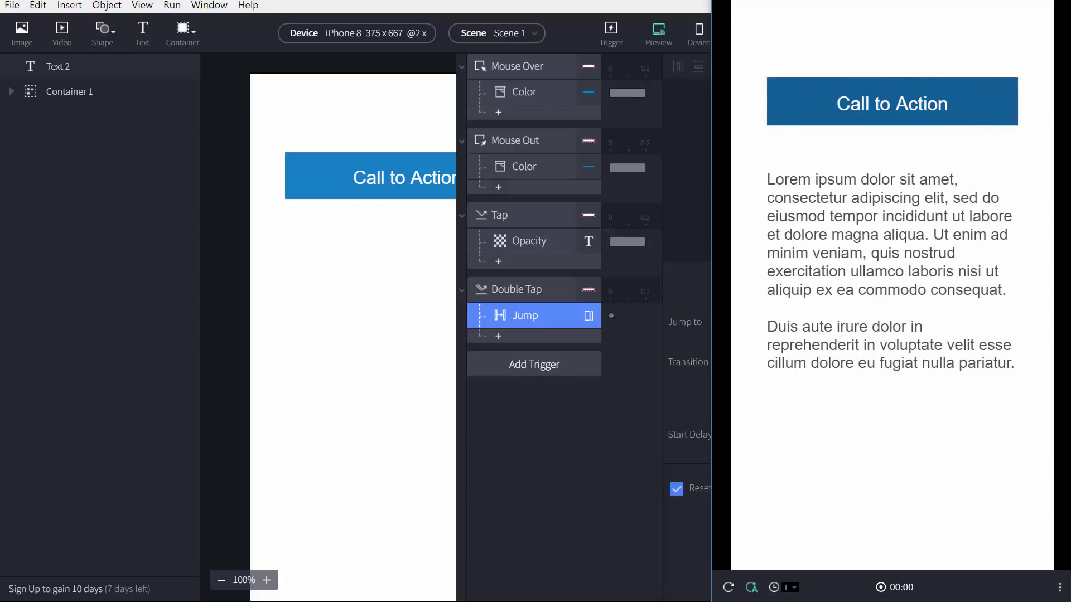
double_click(987, 103)
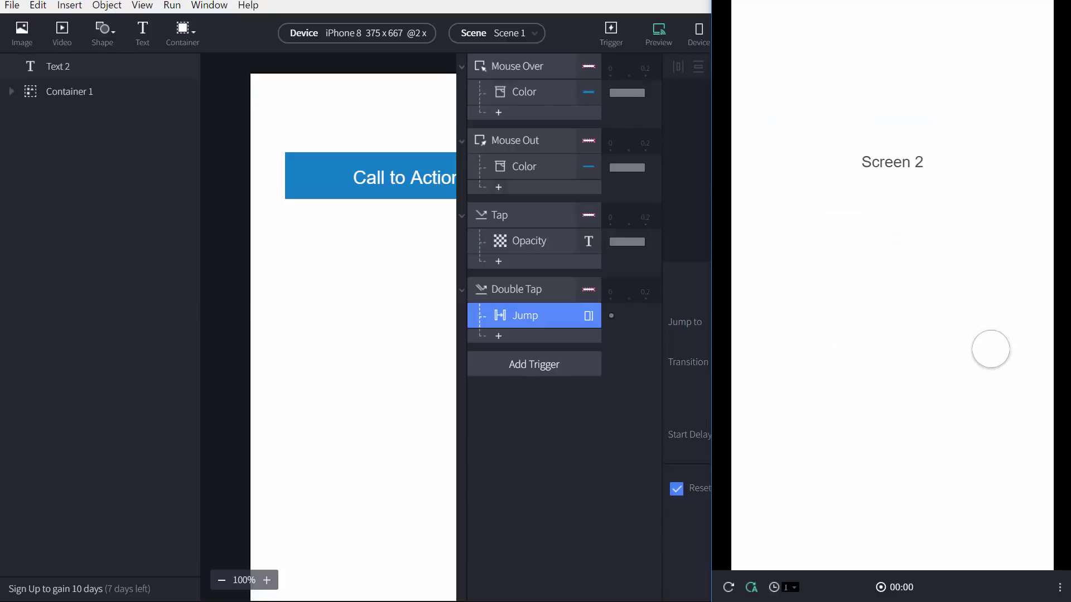
click(729, 588)
Narrow the preview window, widen the editor window across the screen and leave the paragraph layer deselected
drag(709, 326, 888, 311)
click(355, 259)
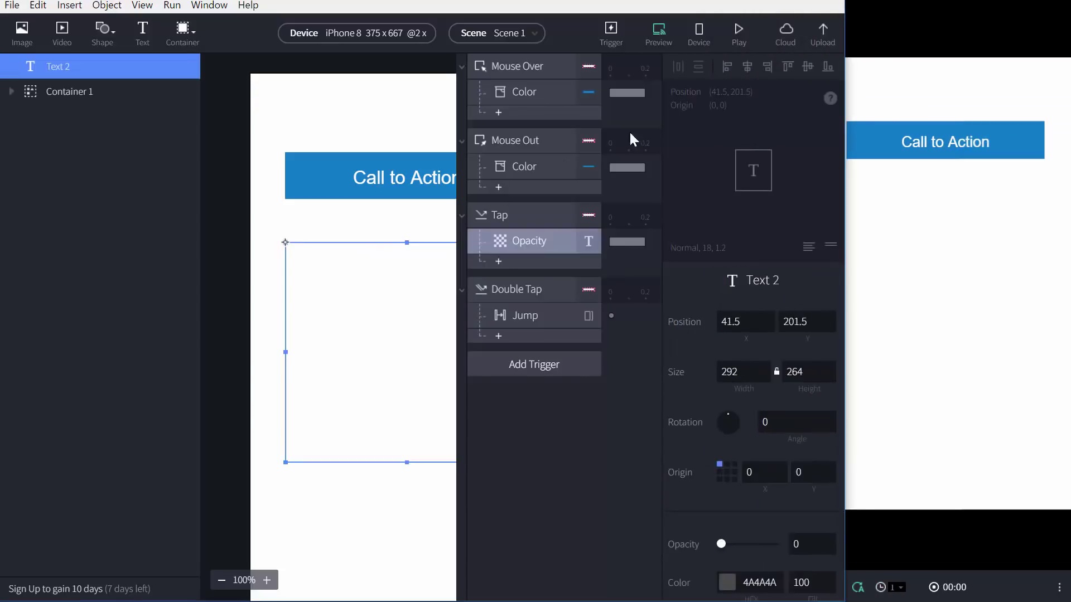
drag(845, 136, 1067, 102)
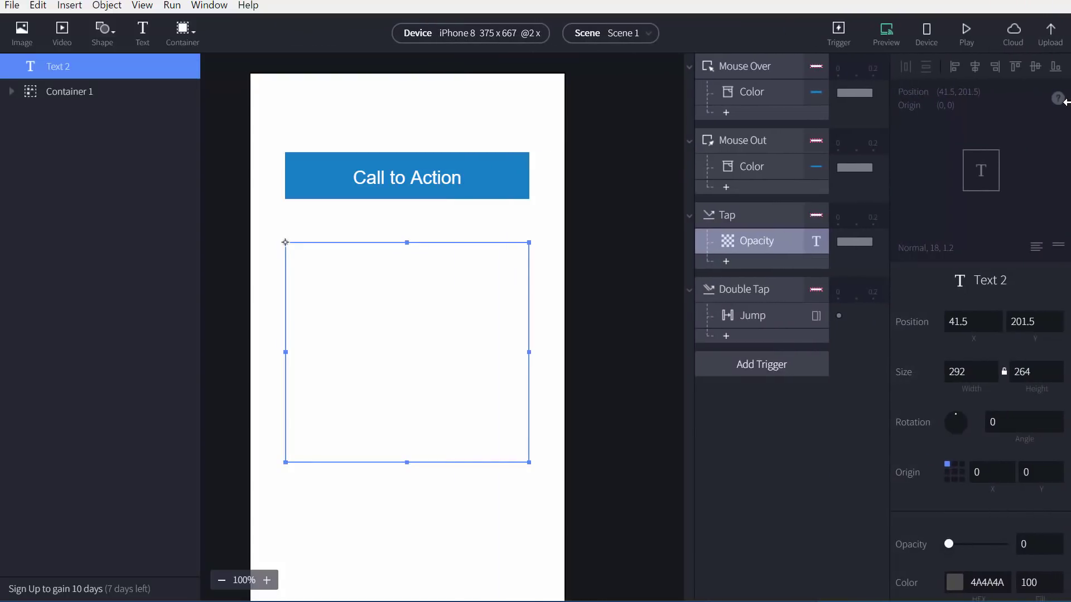
click(440, 230)
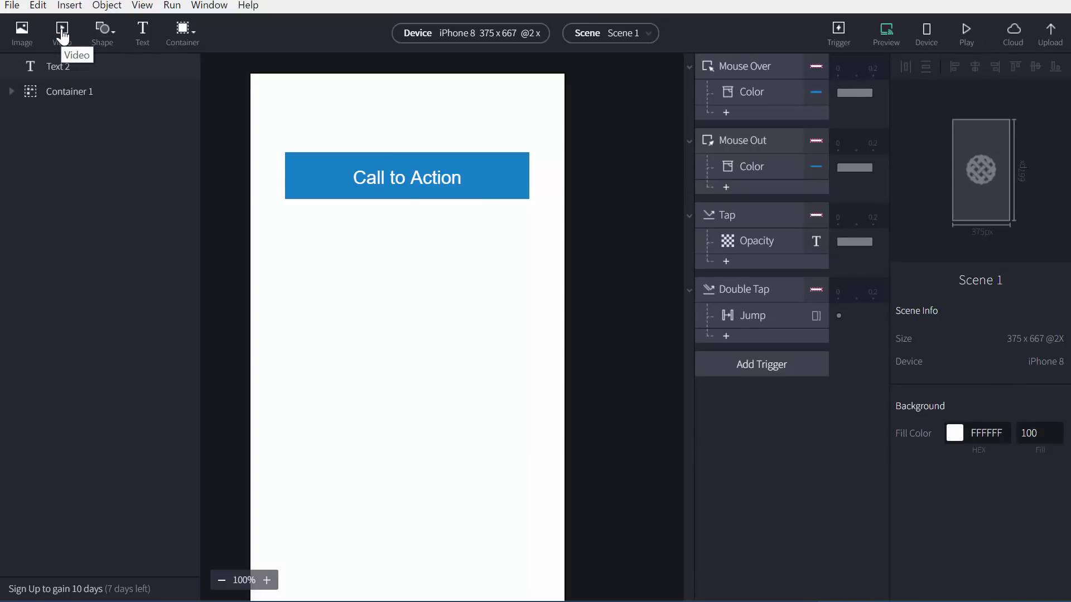
key(ctrl+p)
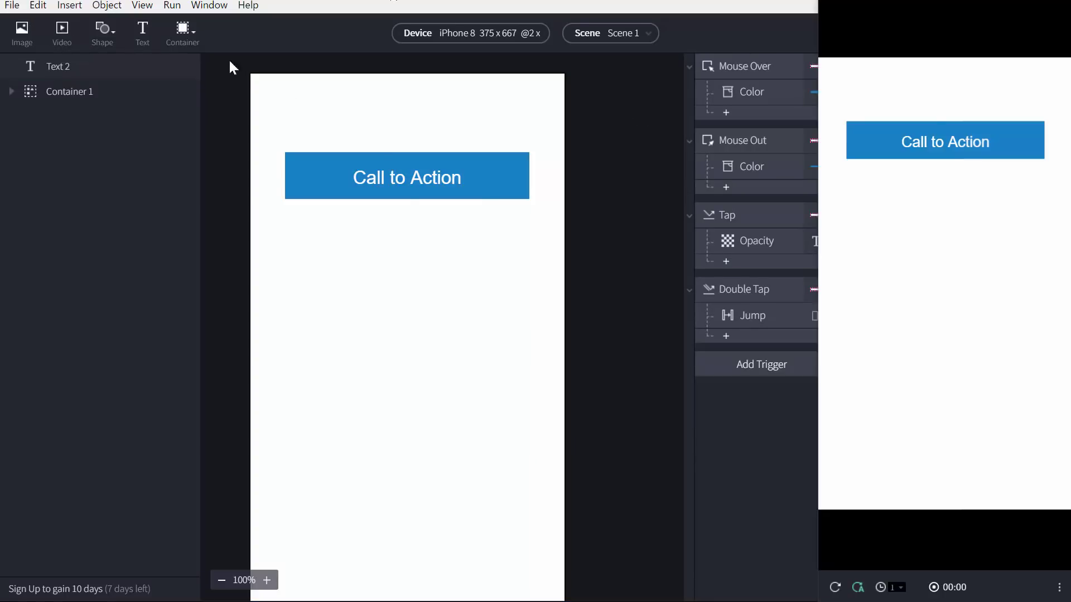
key(Escape)
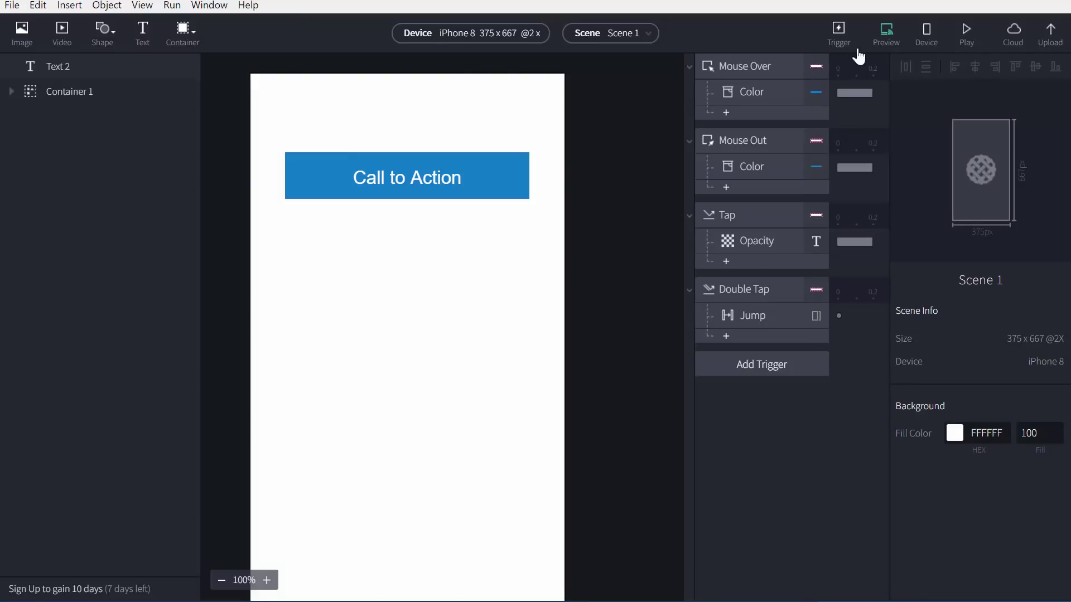
Switch to Scene 2 and insert the tim-and-eric-mind-blown image
click(636, 33)
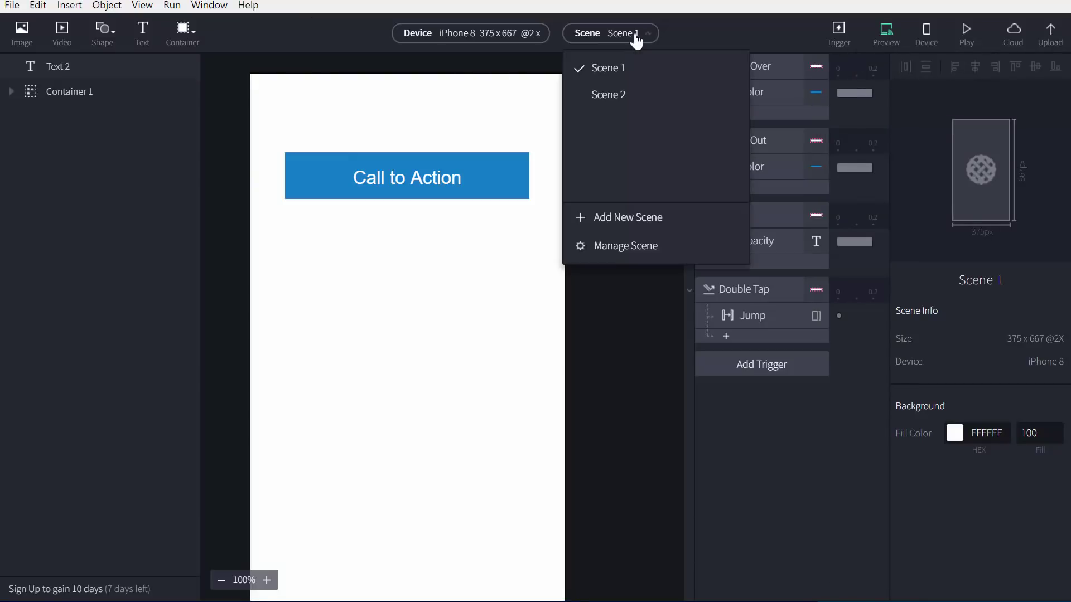
click(613, 93)
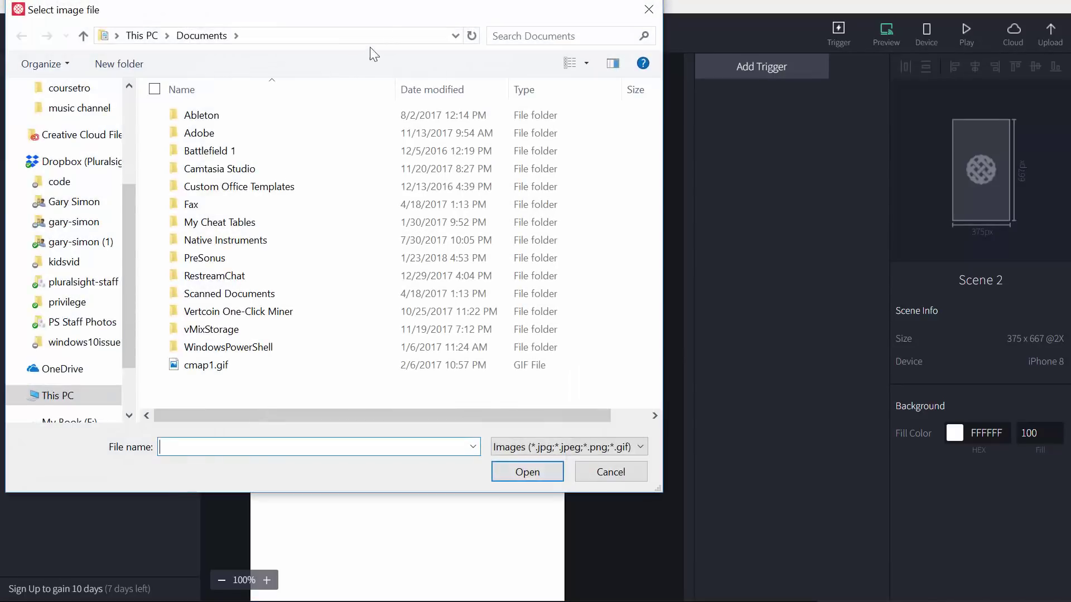
key(Escape)
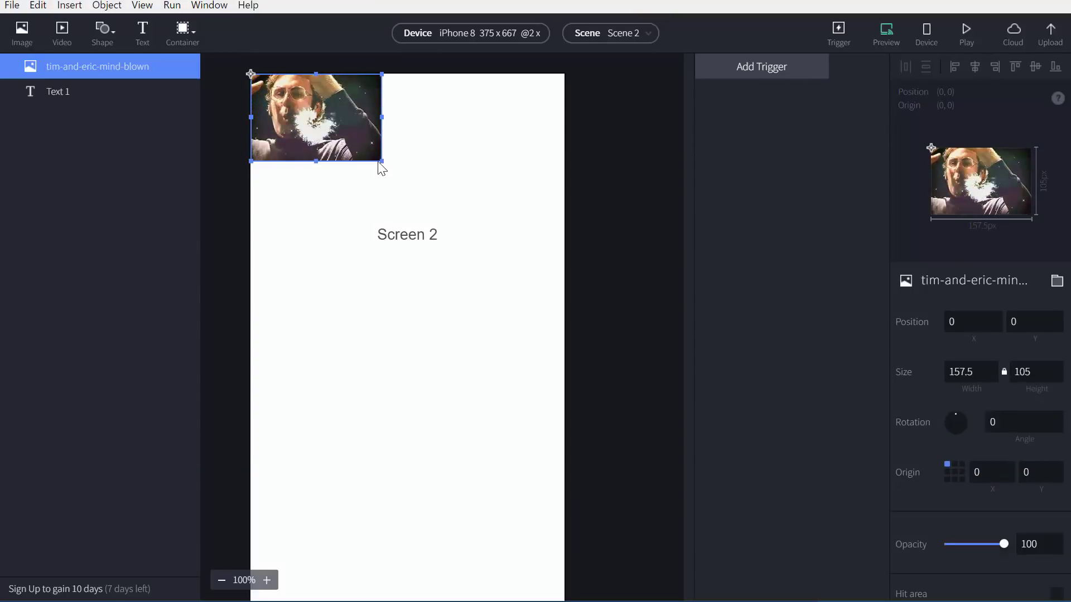
Move the Screen 2 text to just below the middle of the scene and enlarge the image to 375 x 250 px, filling the scene's width
drag(379, 162, 430, 196)
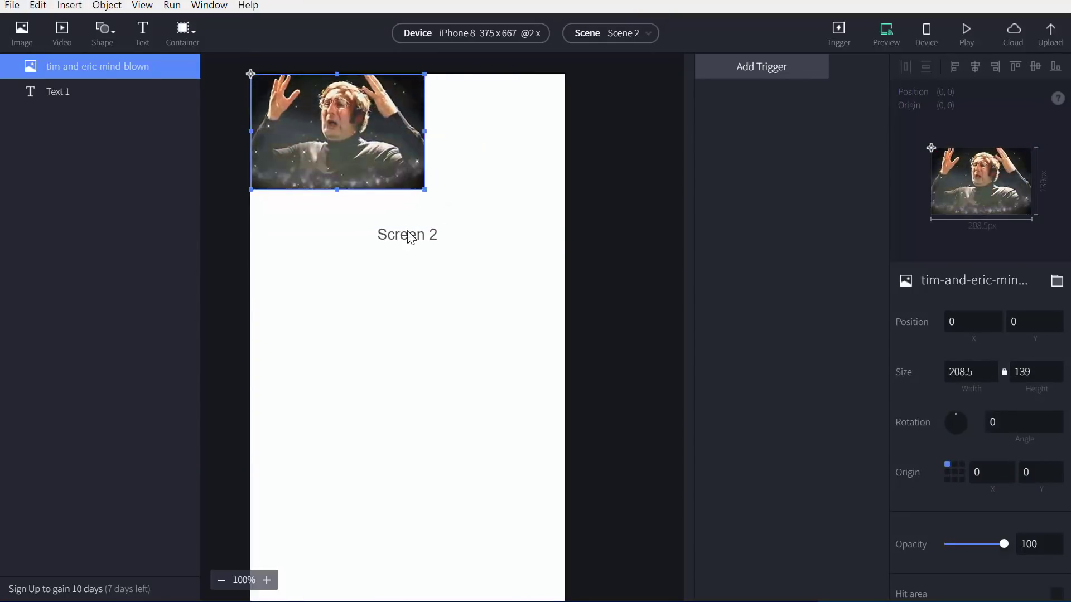
drag(407, 234, 410, 399)
click(380, 170)
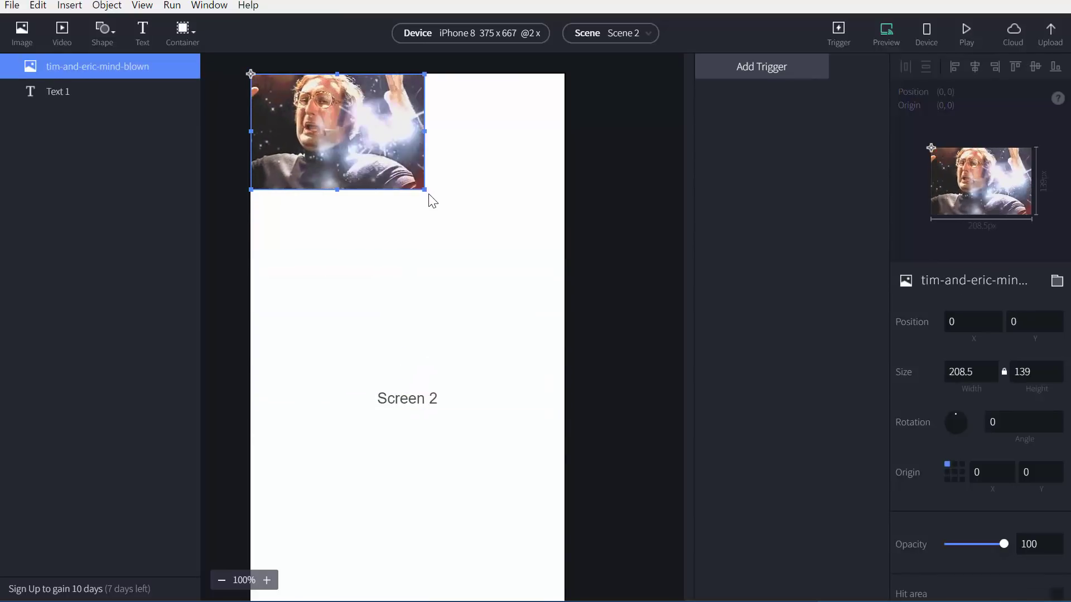
drag(428, 194, 565, 282)
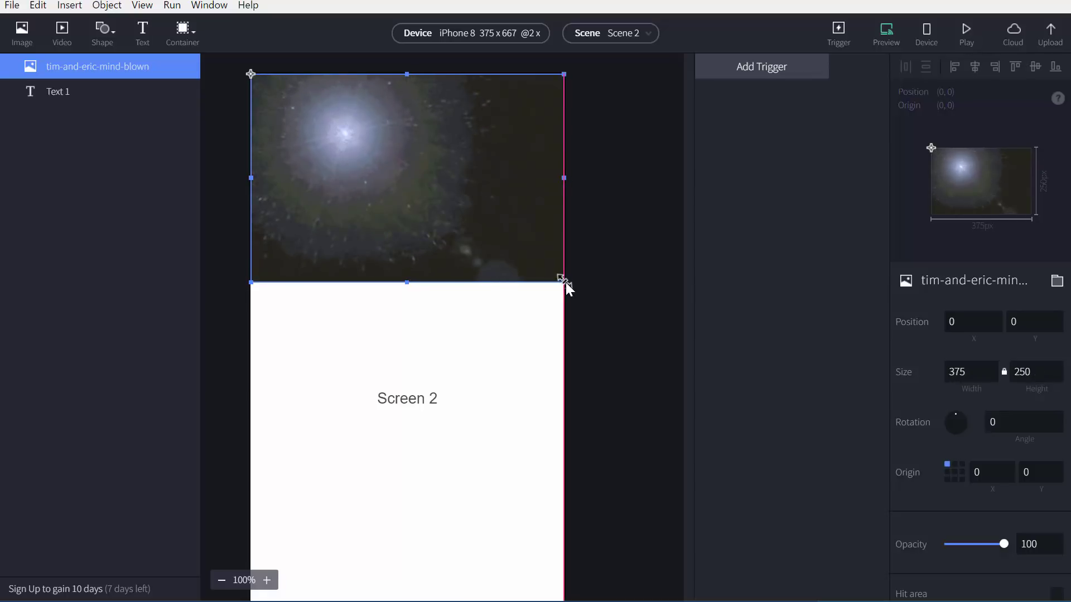
click(593, 267)
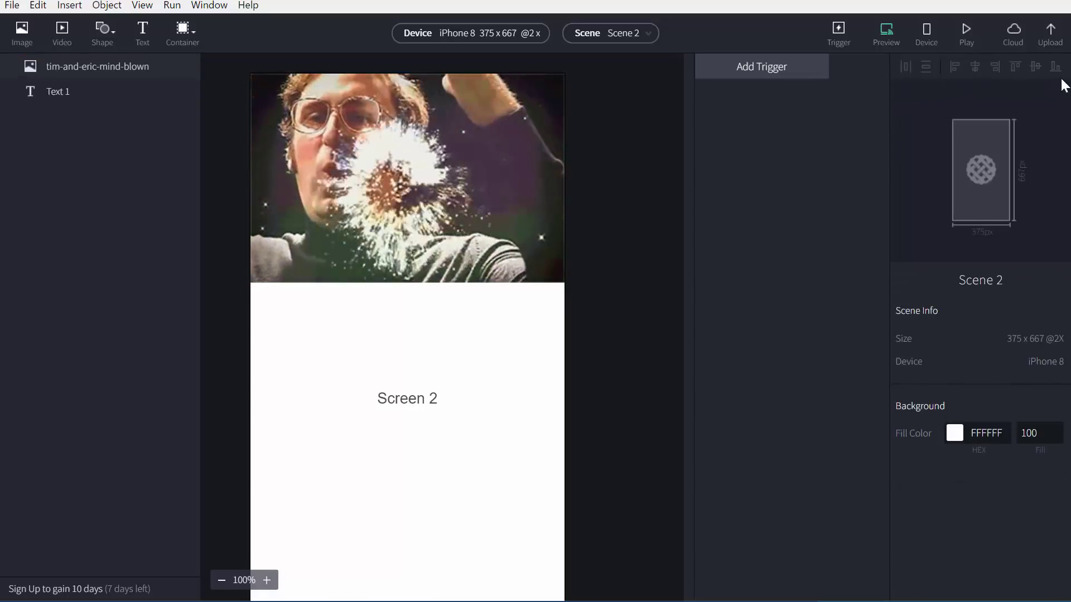
Uncover and widen the preview window beside the editor and switch the editor back to Scene 1
drag(1065, 90, 821, 93)
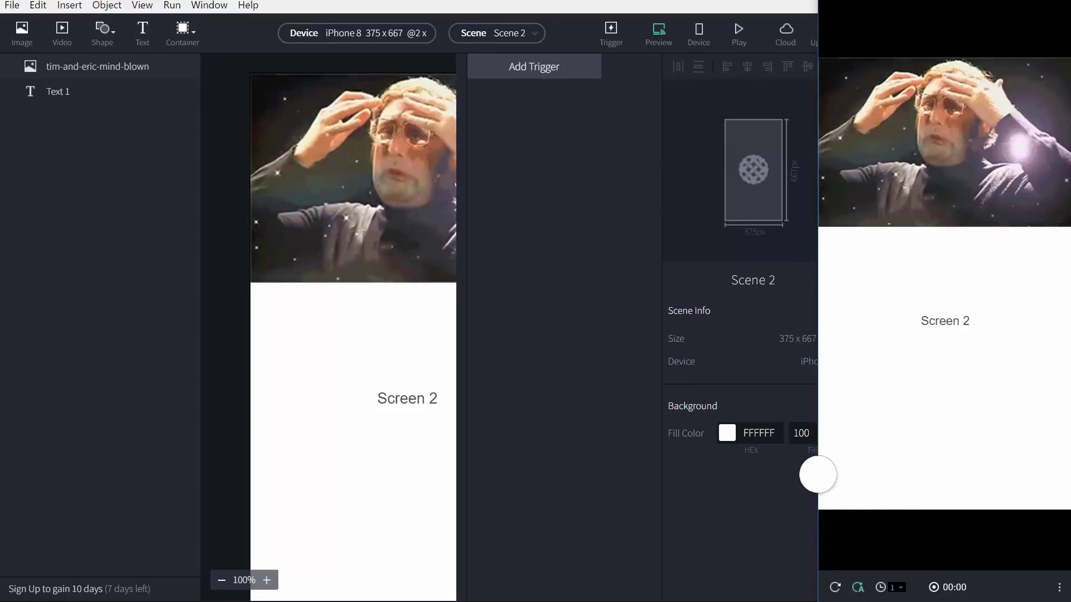
drag(818, 475, 782, 473)
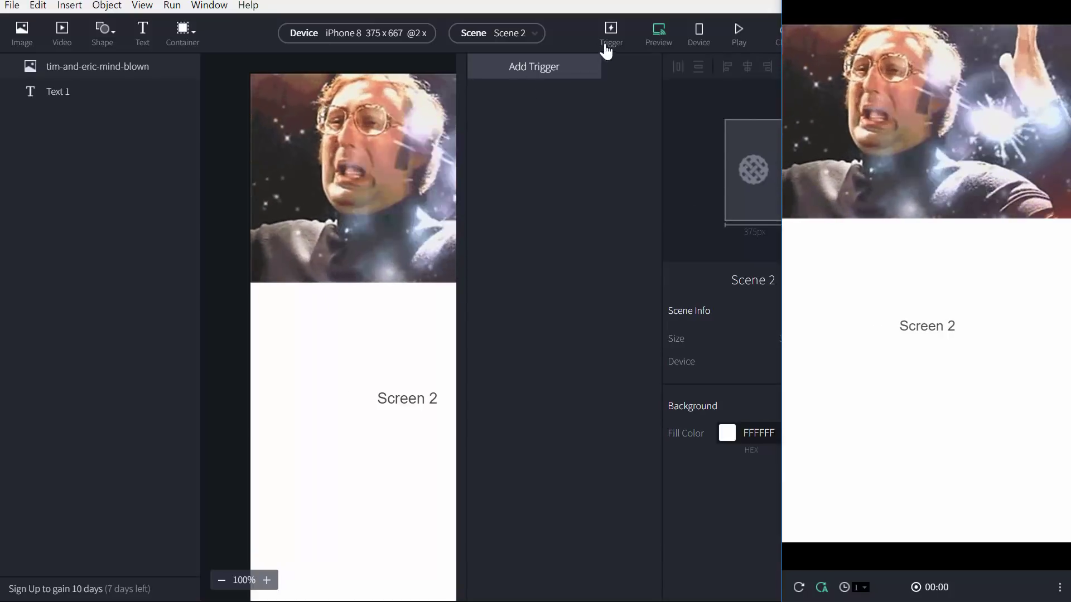
click(496, 33)
click(519, 67)
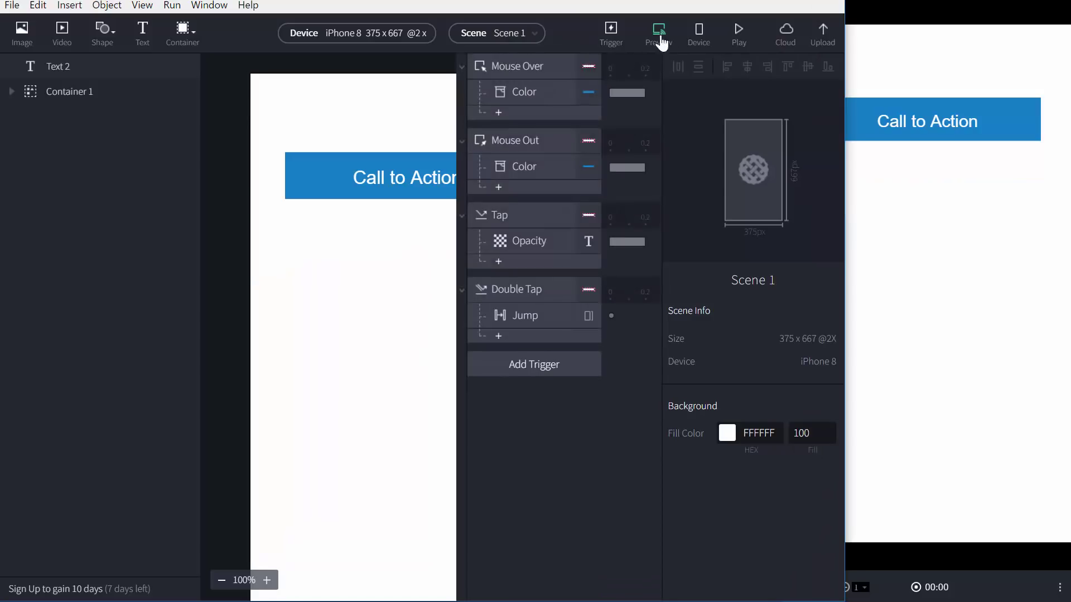
Test the tap and the double-tap jump on the Call to Action button in the preview, and restart the preview
click(746, 42)
click(1011, 122)
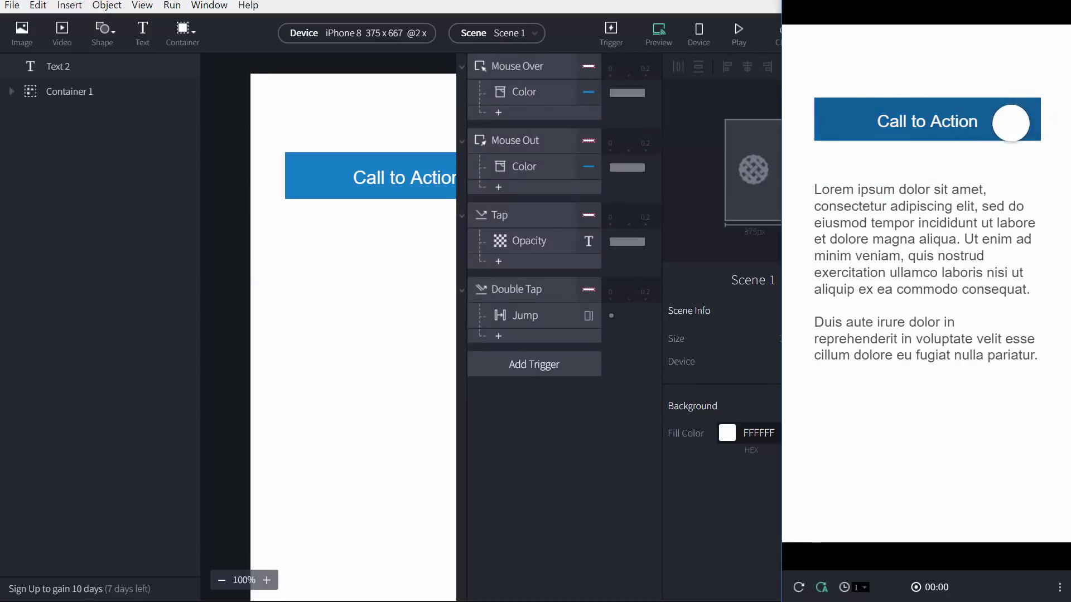
click(1010, 122)
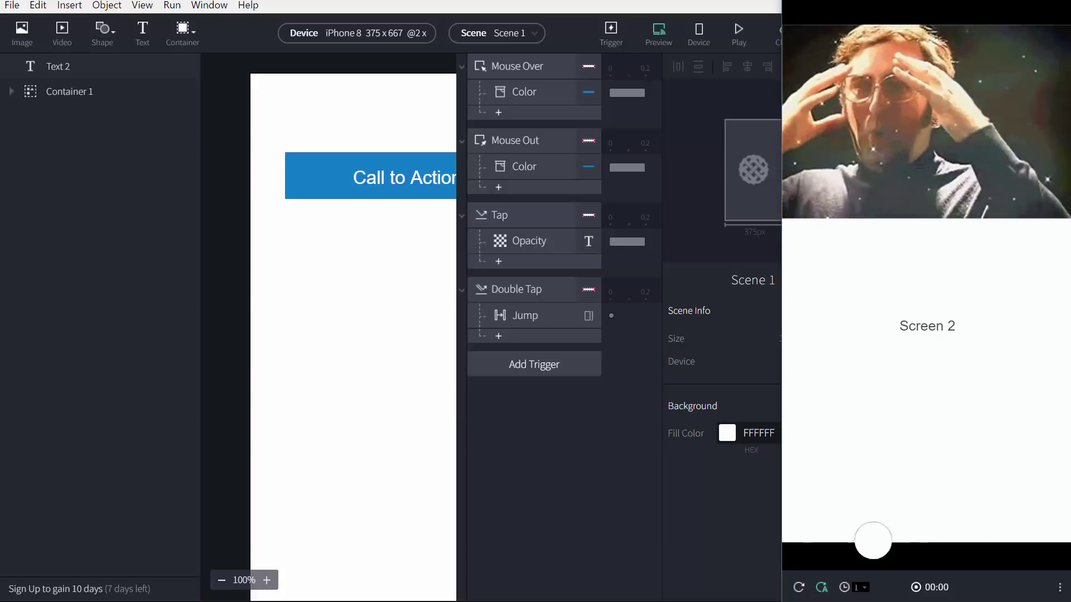
click(799, 587)
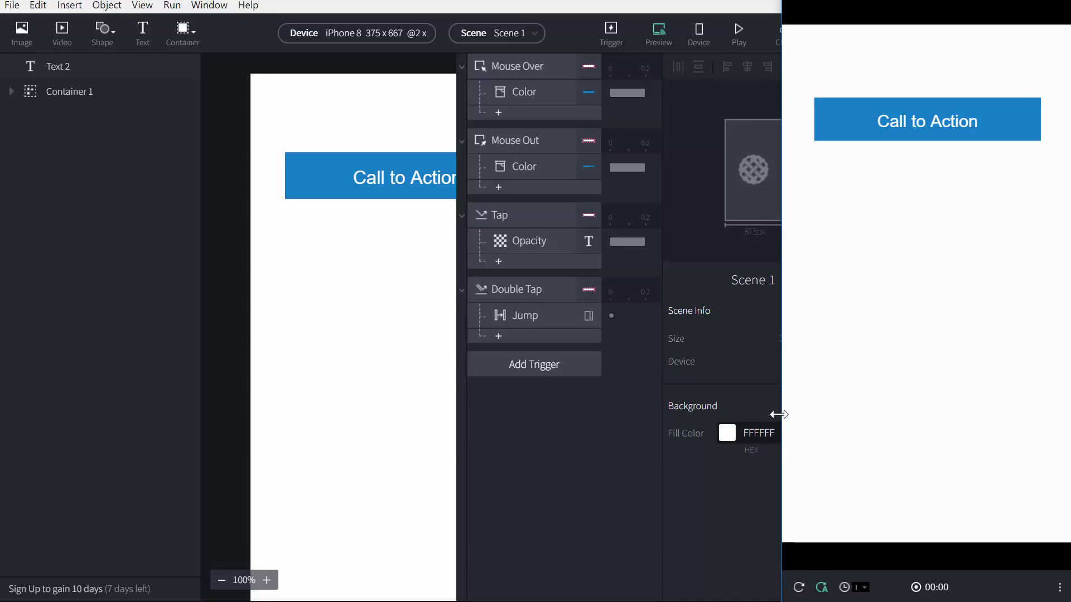
Narrow the preview window and review the scene list and the available trigger types without adding anything
drag(780, 415, 845, 412)
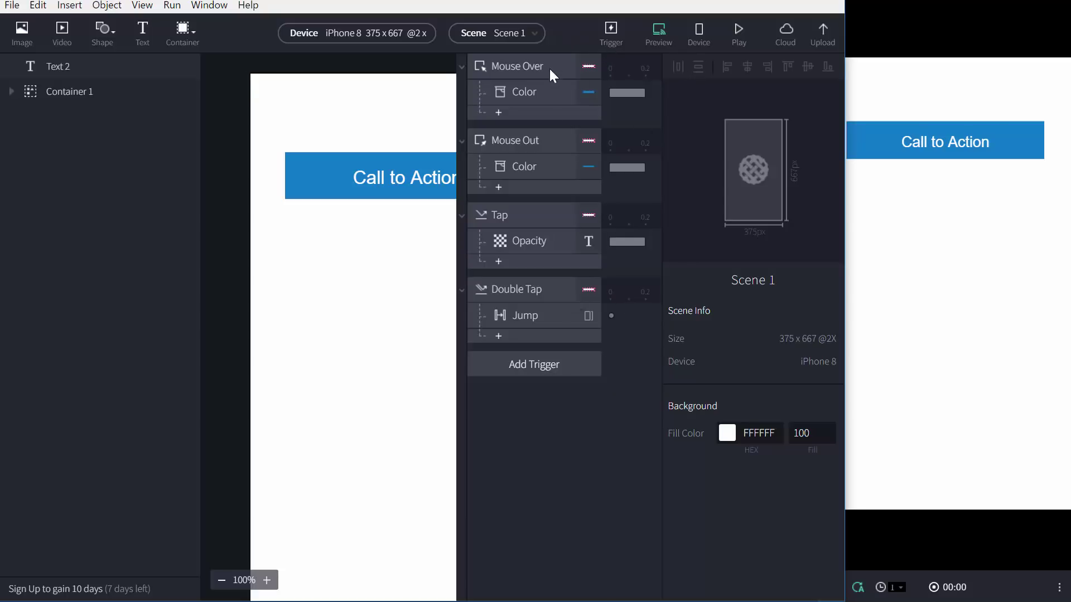
click(523, 34)
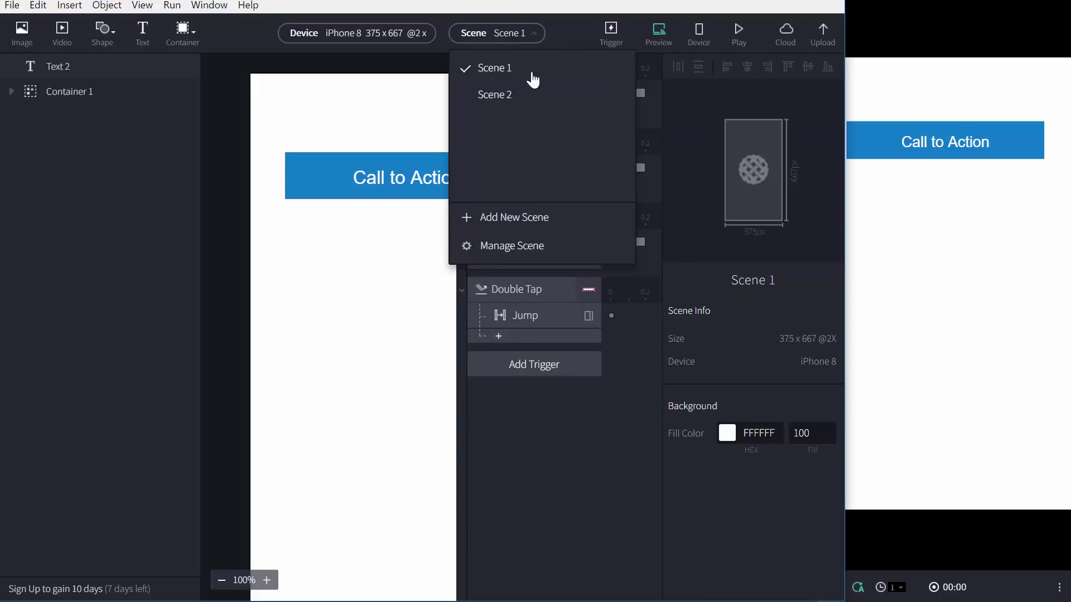
click(537, 373)
click(536, 373)
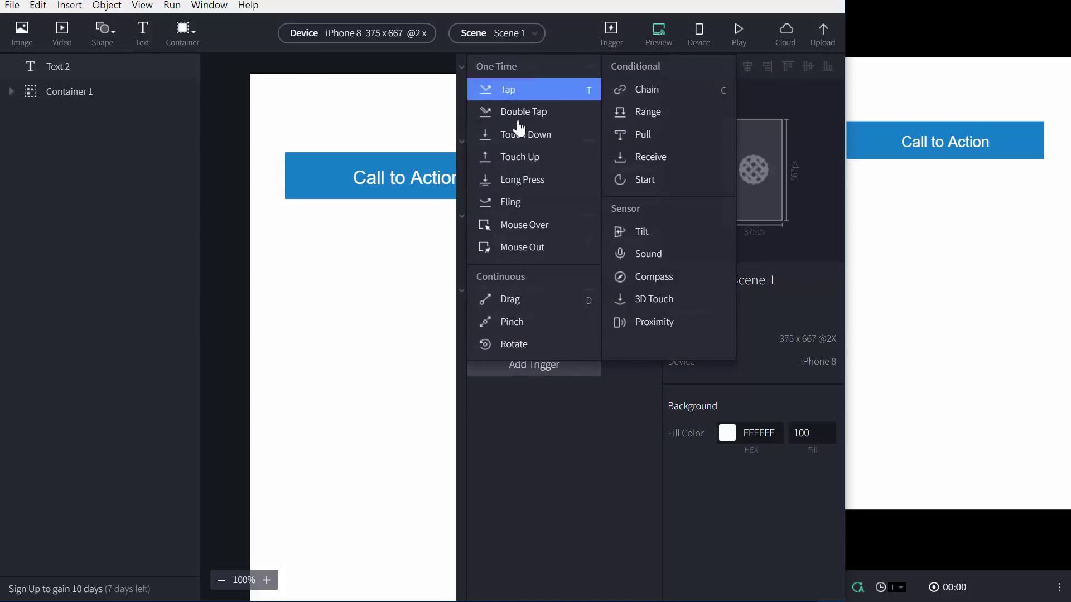
click(552, 478)
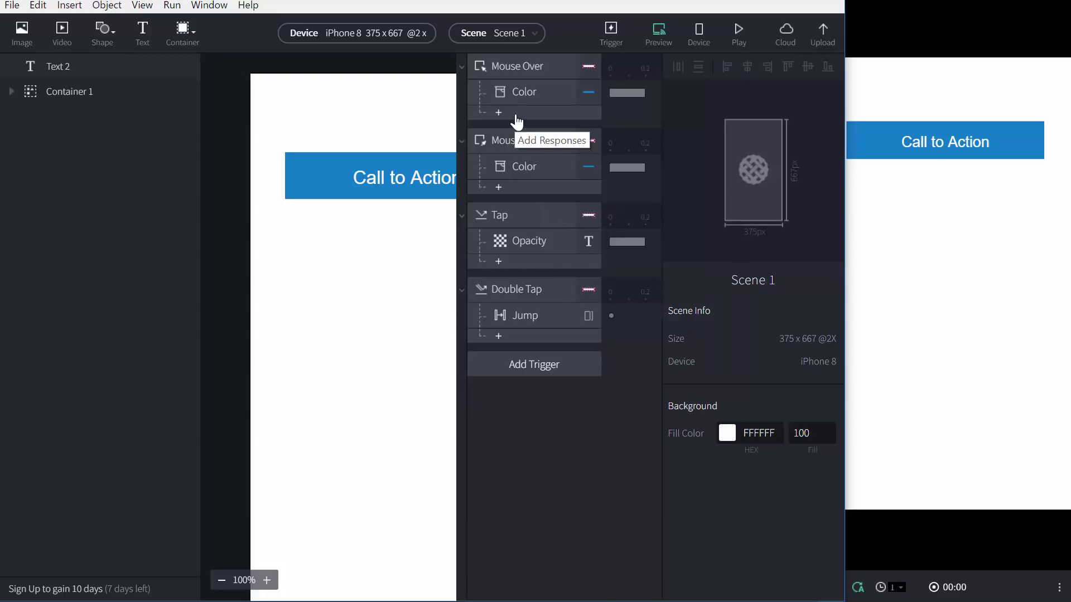
Review the responses available for the Double Tap trigger and the target scene options of its Jump response
click(524, 338)
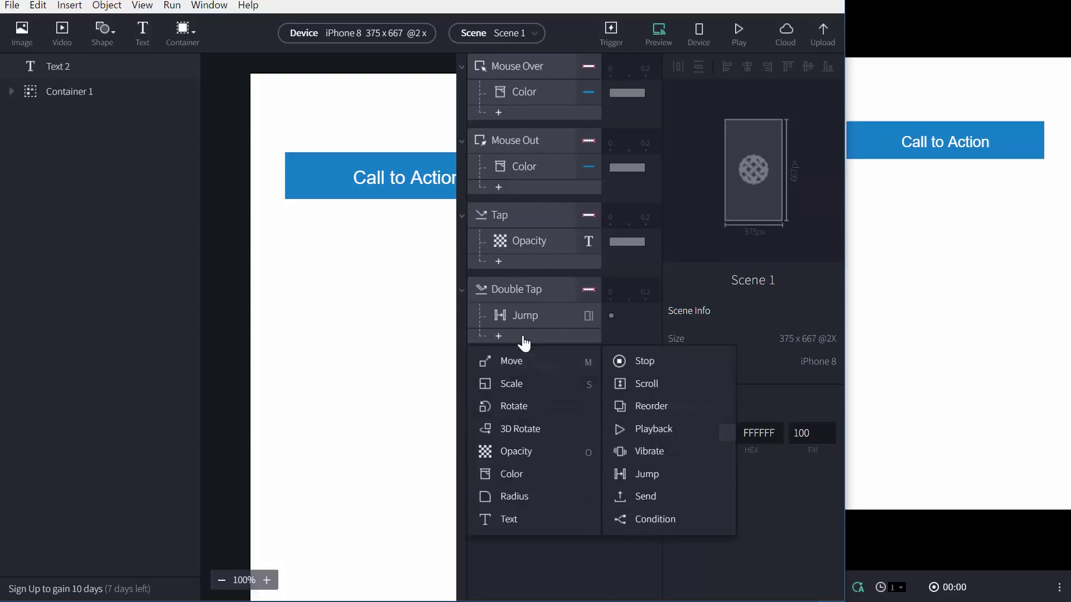
click(531, 314)
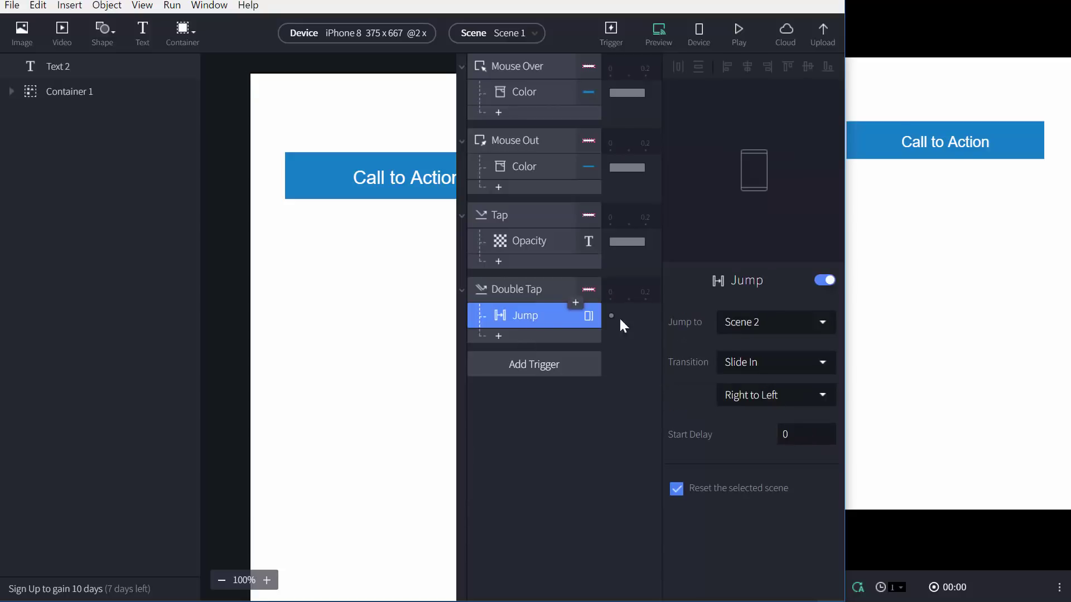
click(754, 322)
click(764, 317)
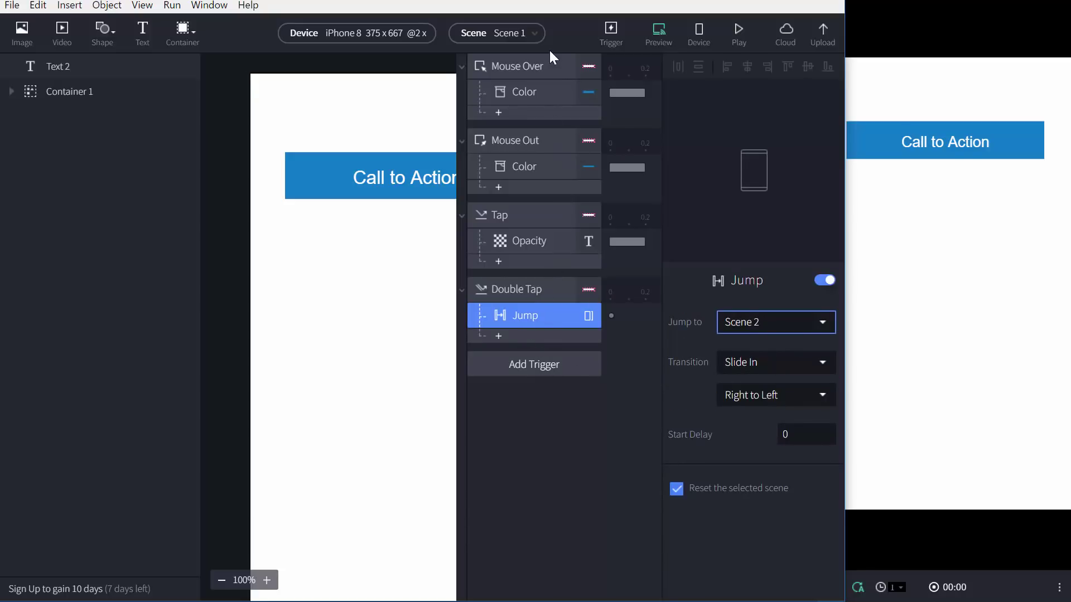
Examine the sensor triggers and the QR code for running the prototype on a device, leaving nothing selected
click(612, 33)
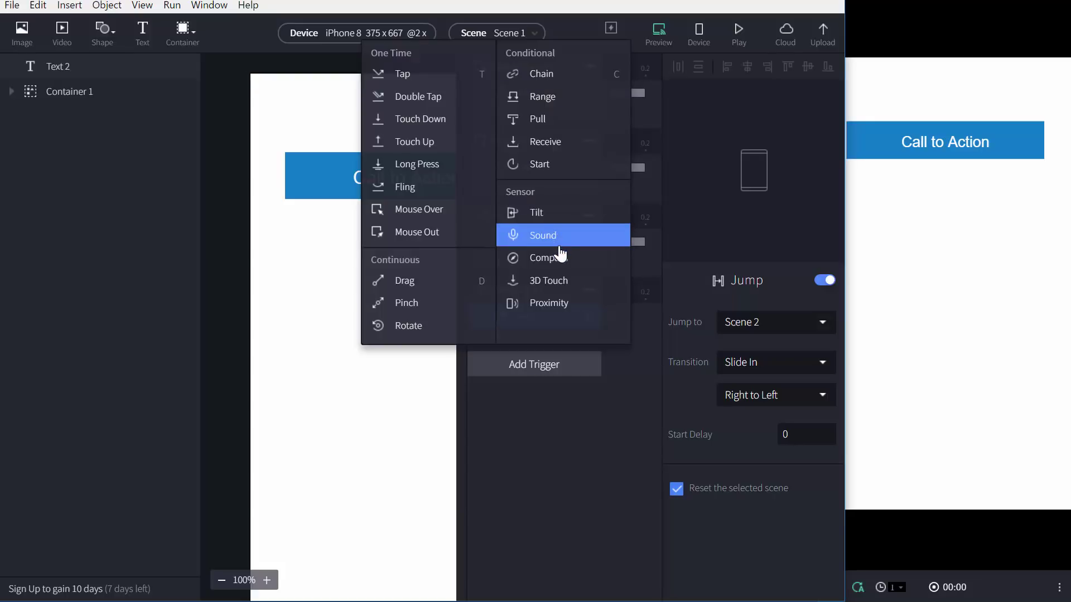
click(699, 33)
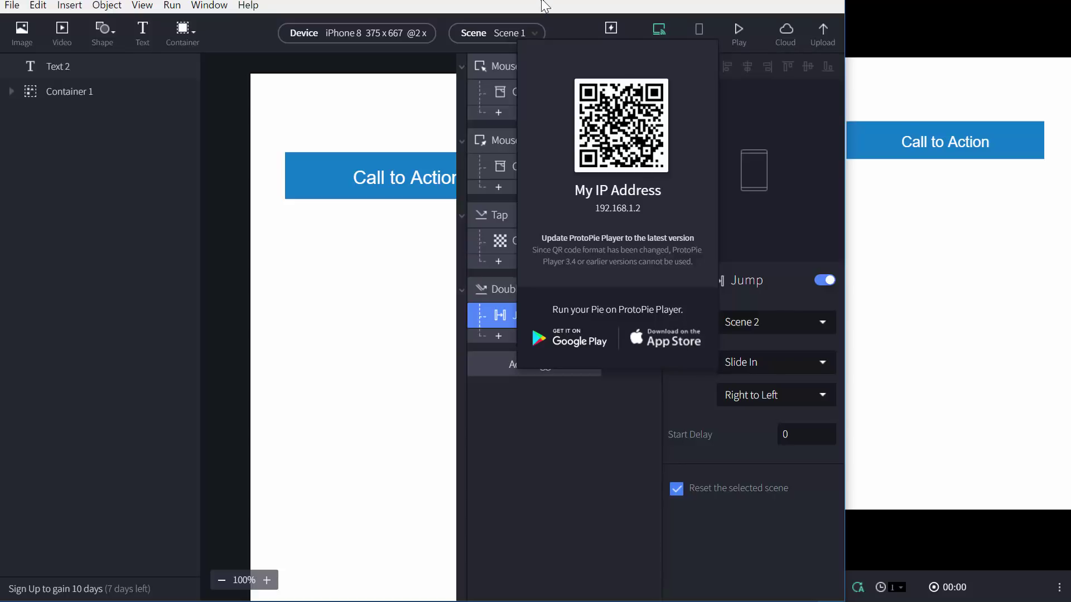
click(552, 488)
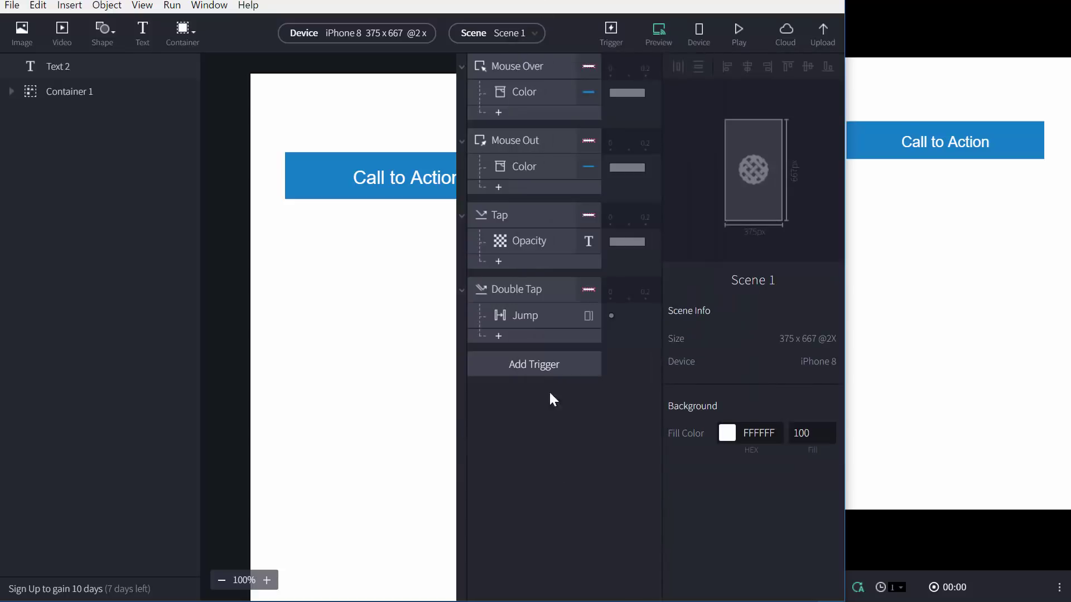
Test the double tap on the Call to Action button twice in a widened preview, restarting between tries, and expand the editor window across the screen
drag(847, 223, 1068, 208)
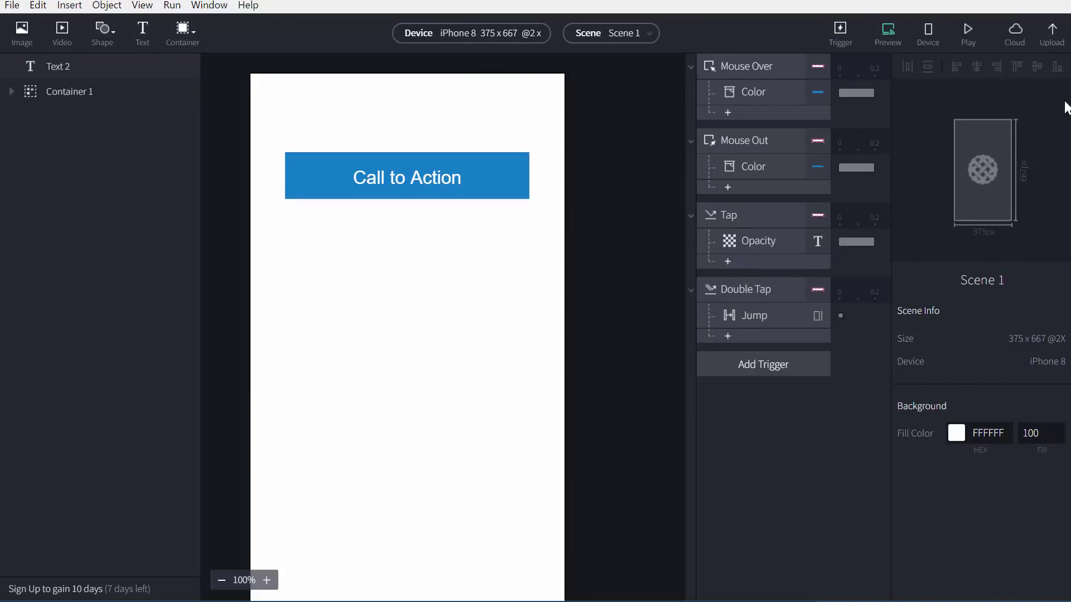
drag(1067, 97, 817, 103)
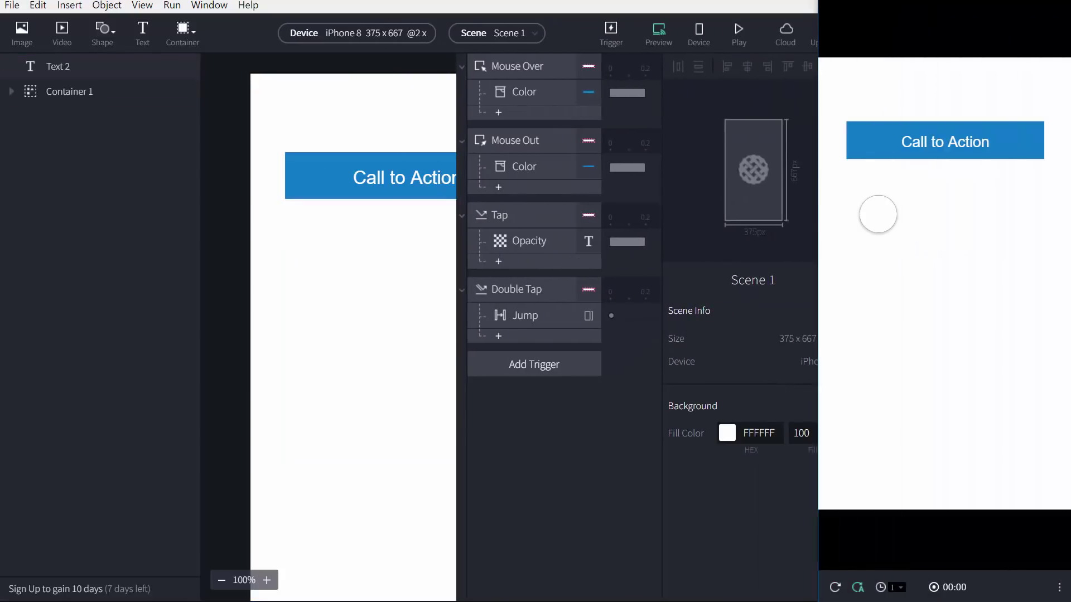
drag(820, 205, 681, 198)
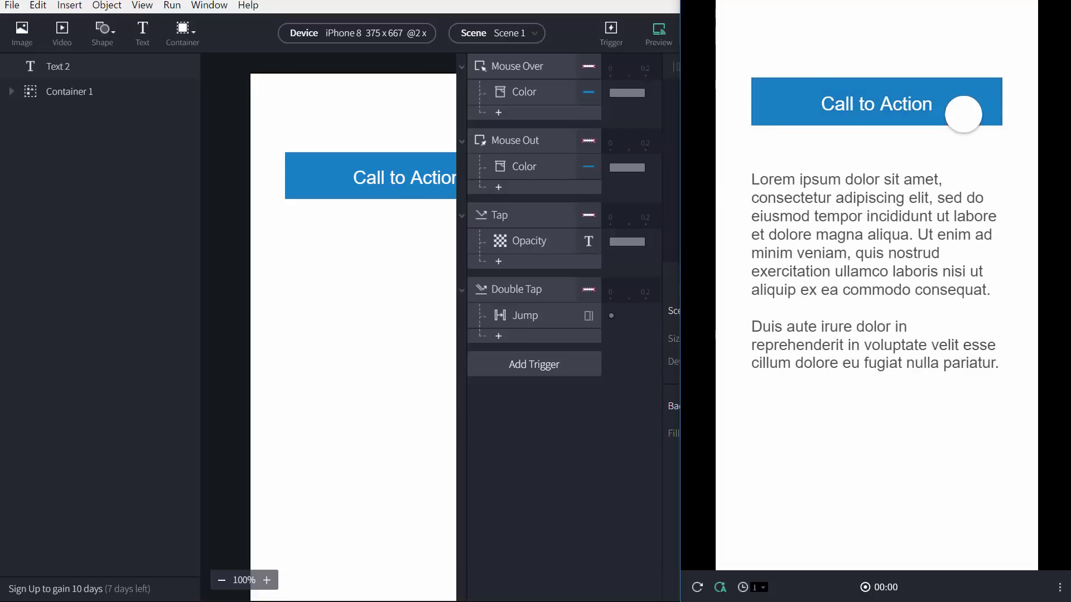
double_click(963, 88)
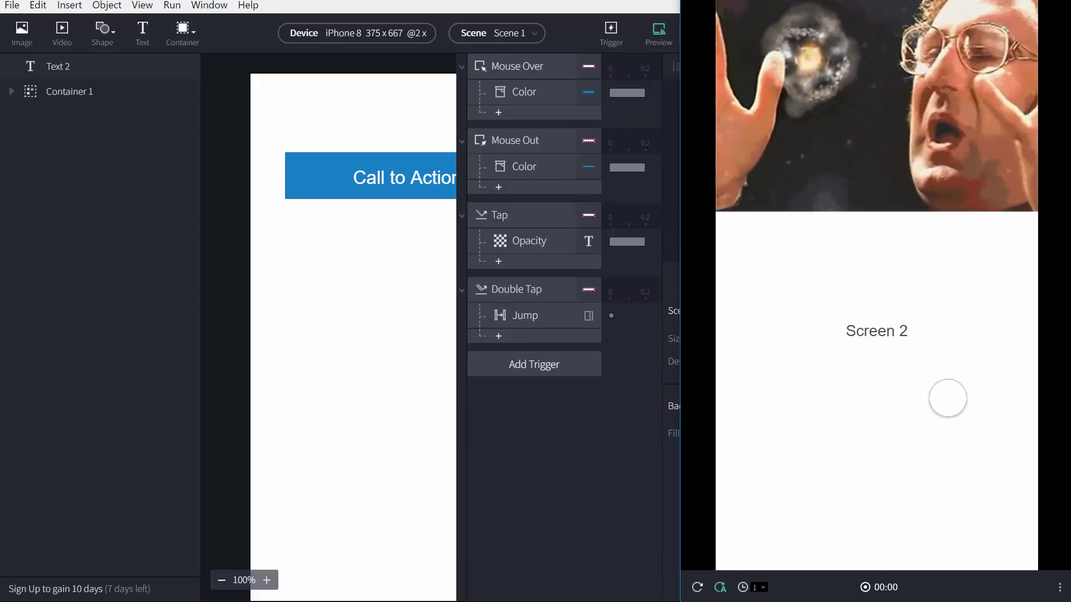
click(697, 587)
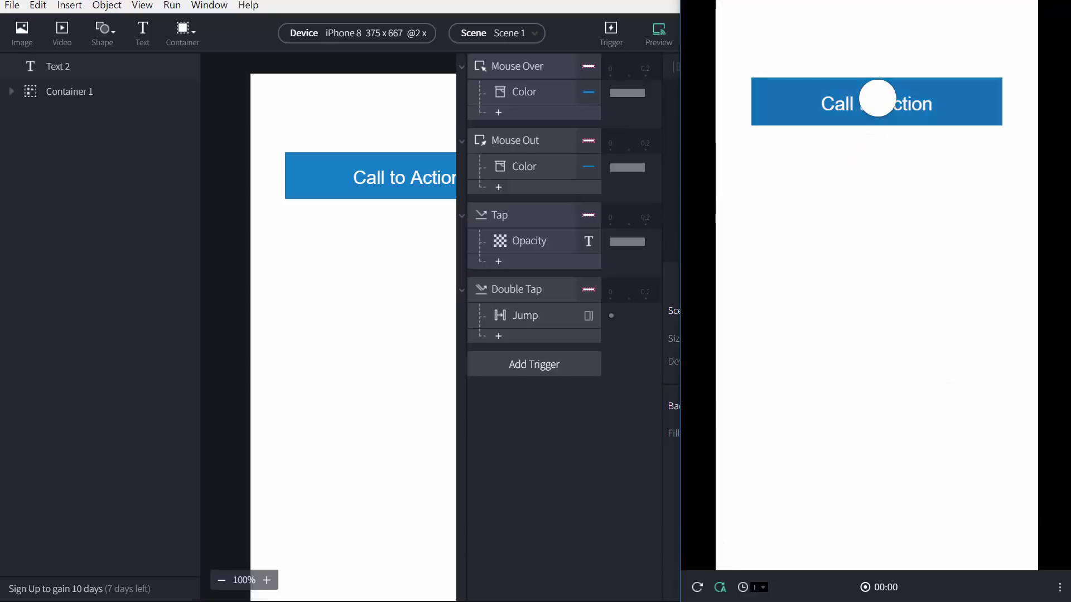
double_click(945, 120)
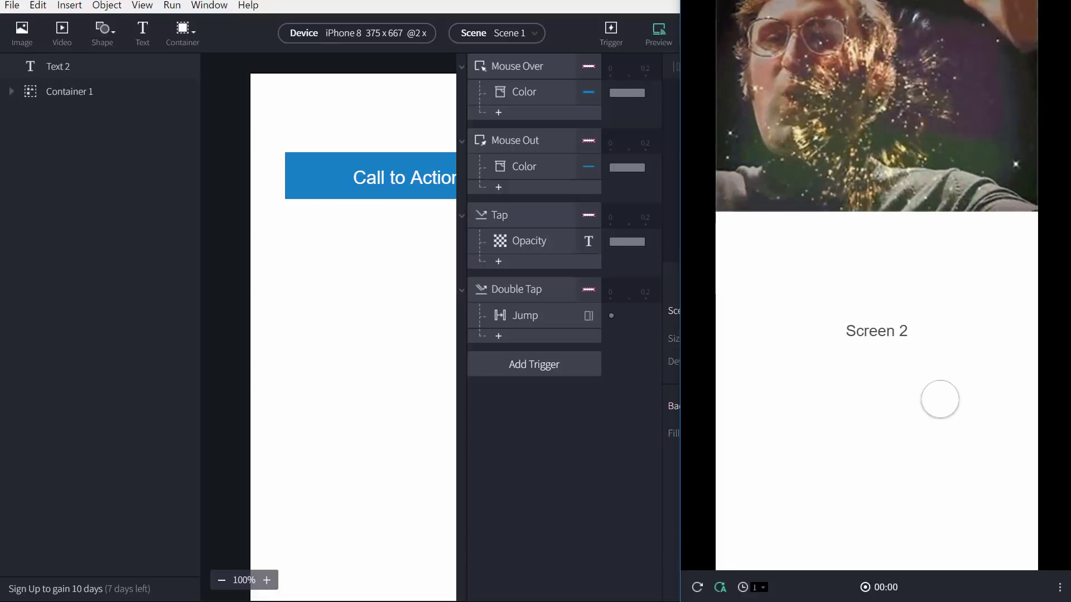
drag(679, 463, 817, 463)
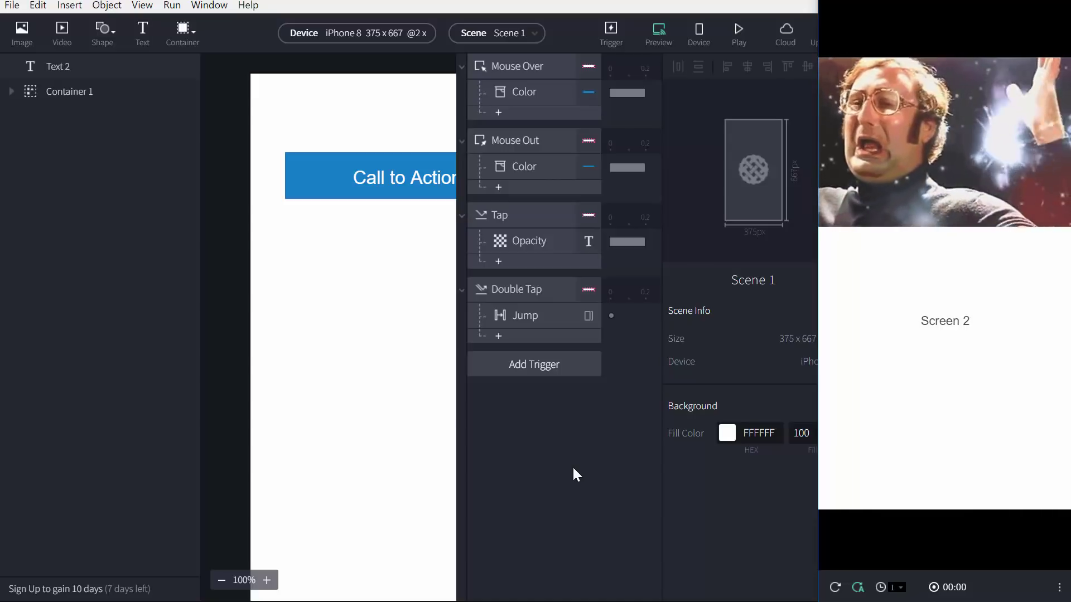
drag(841, 411, 1065, 412)
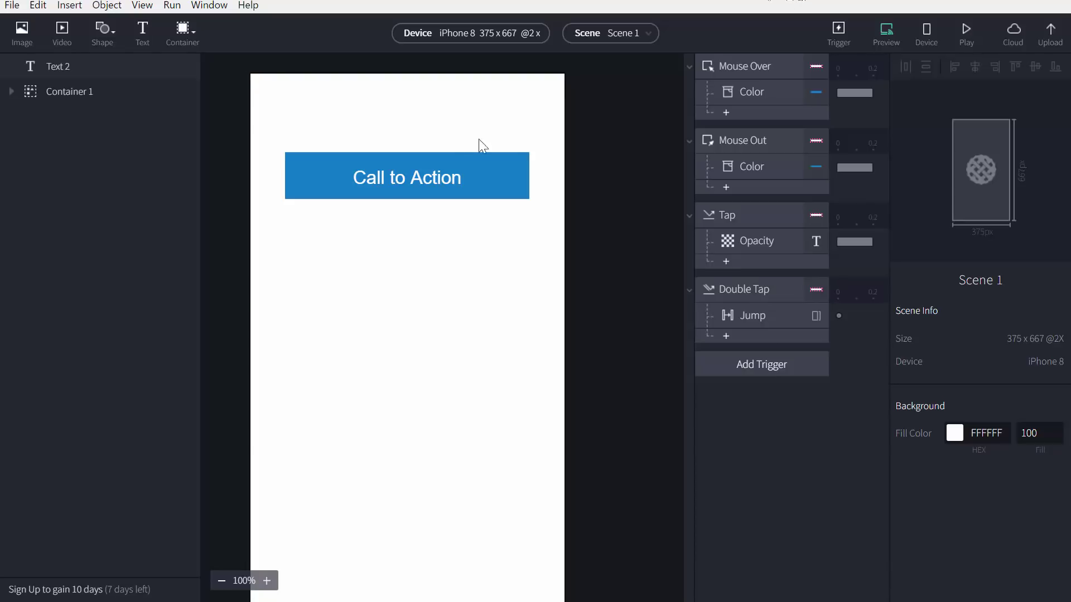
click(441, 170)
click(471, 285)
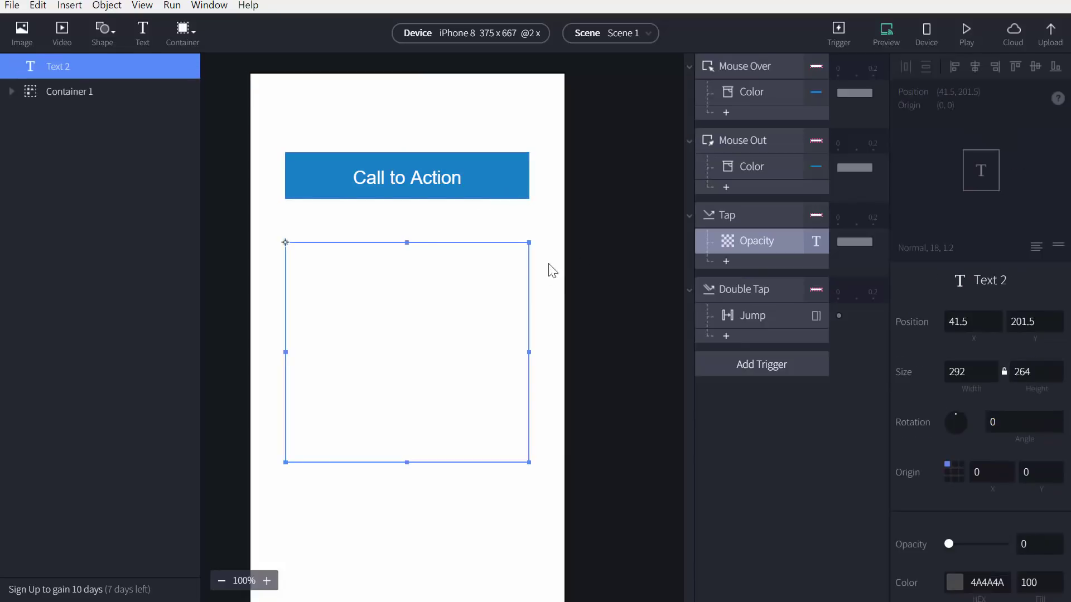
click(600, 242)
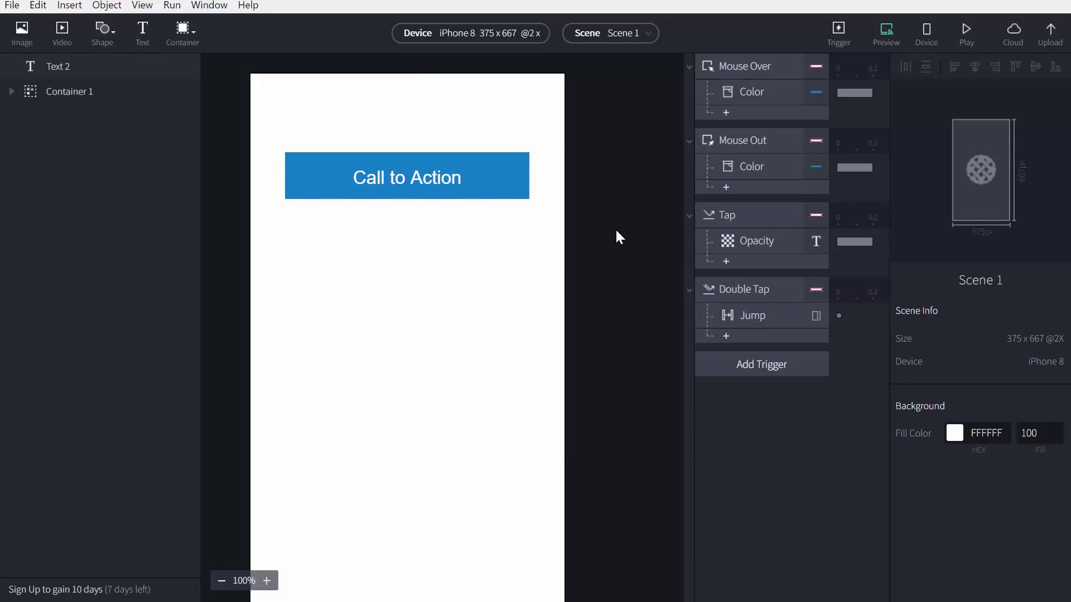